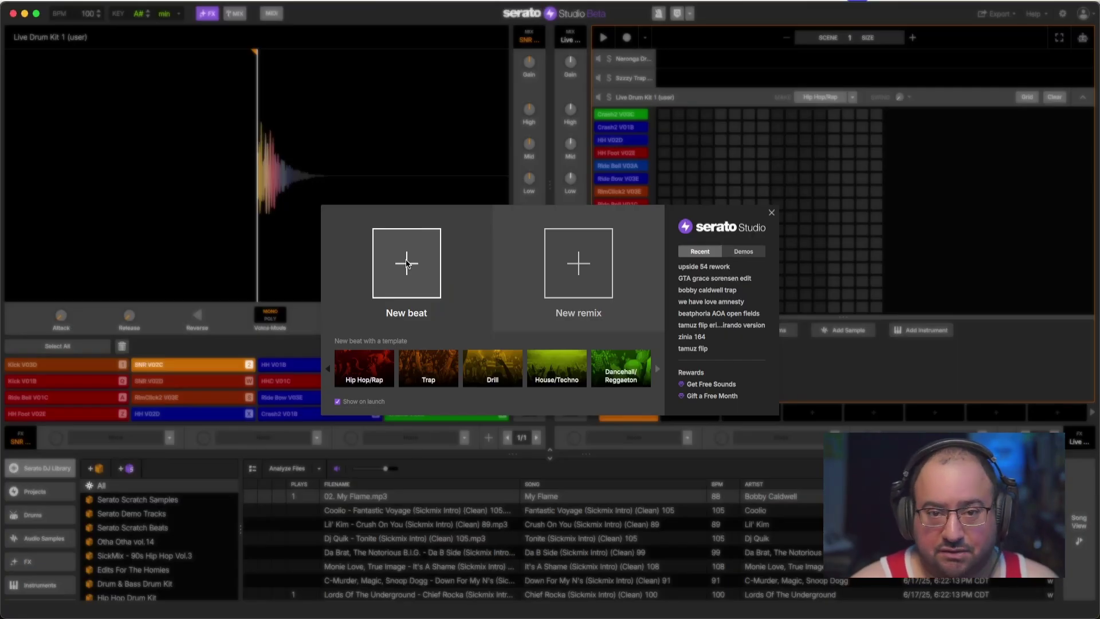
Create a new remix and load Didn't Let Me Go.mp3 from the Desktop folder, closing the file browser window
left_click(578, 268)
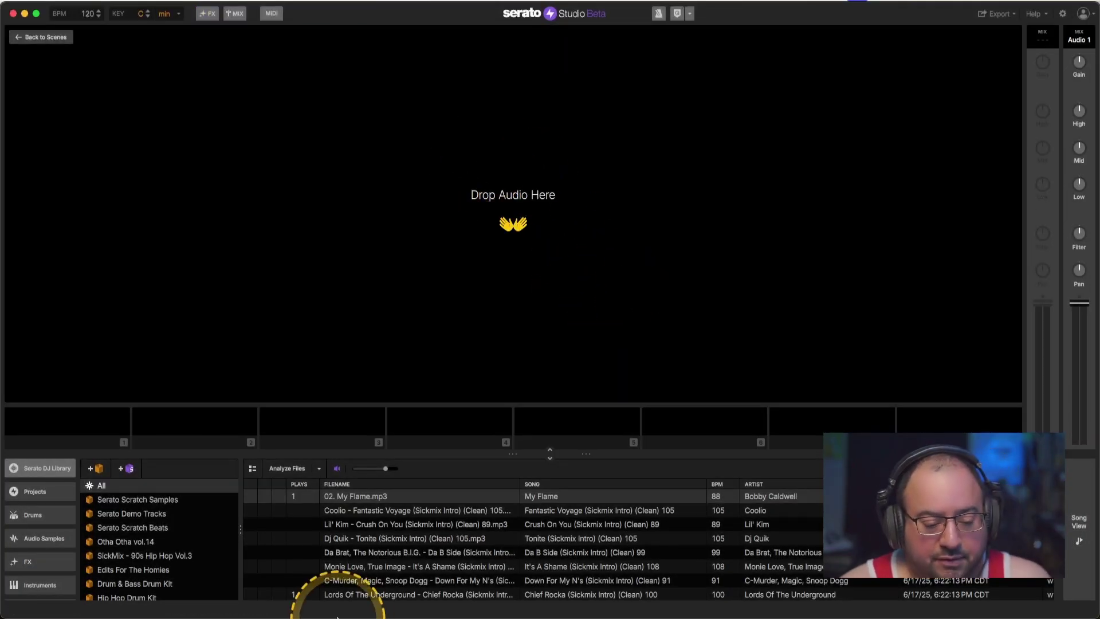
mouse_move(206, 598)
left_click(170, 593)
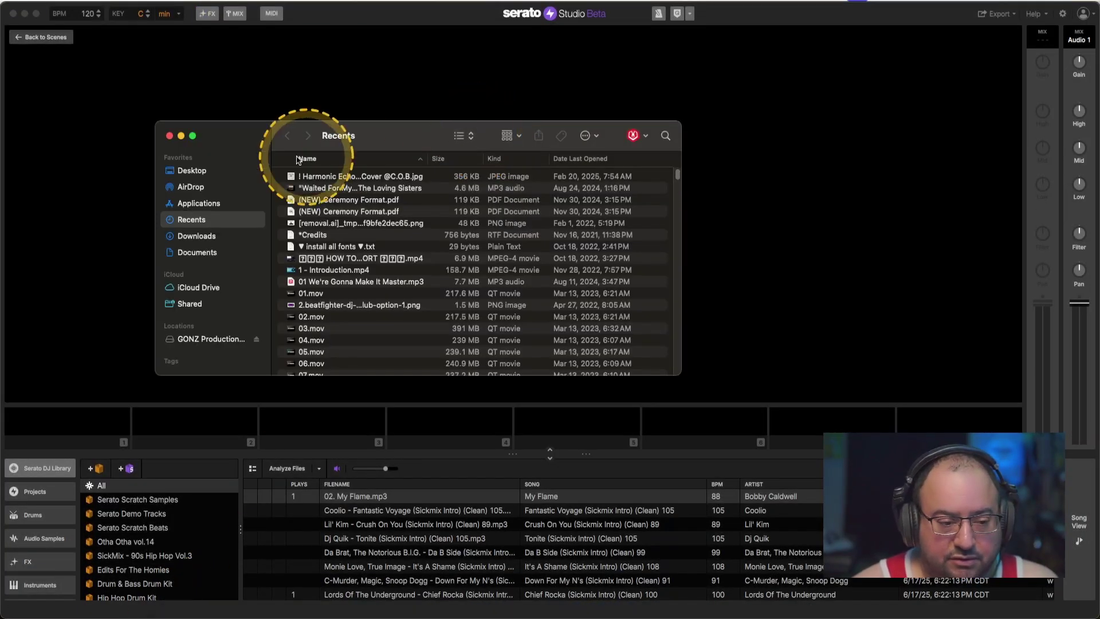
left_click(189, 171)
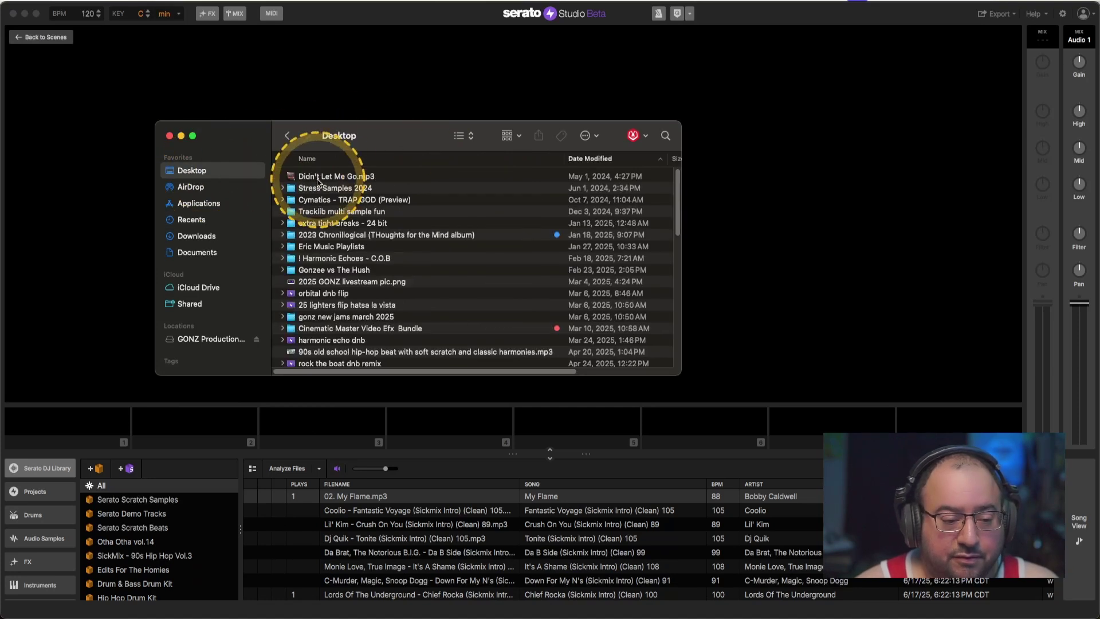
left_click_drag(304, 177, 747, 152)
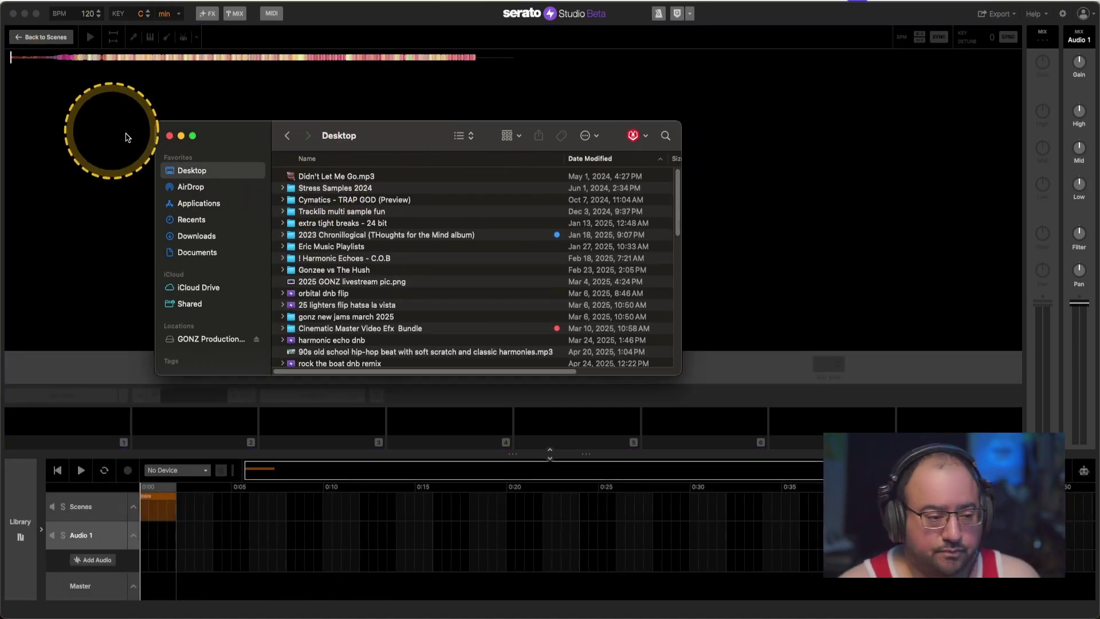
left_click(170, 137)
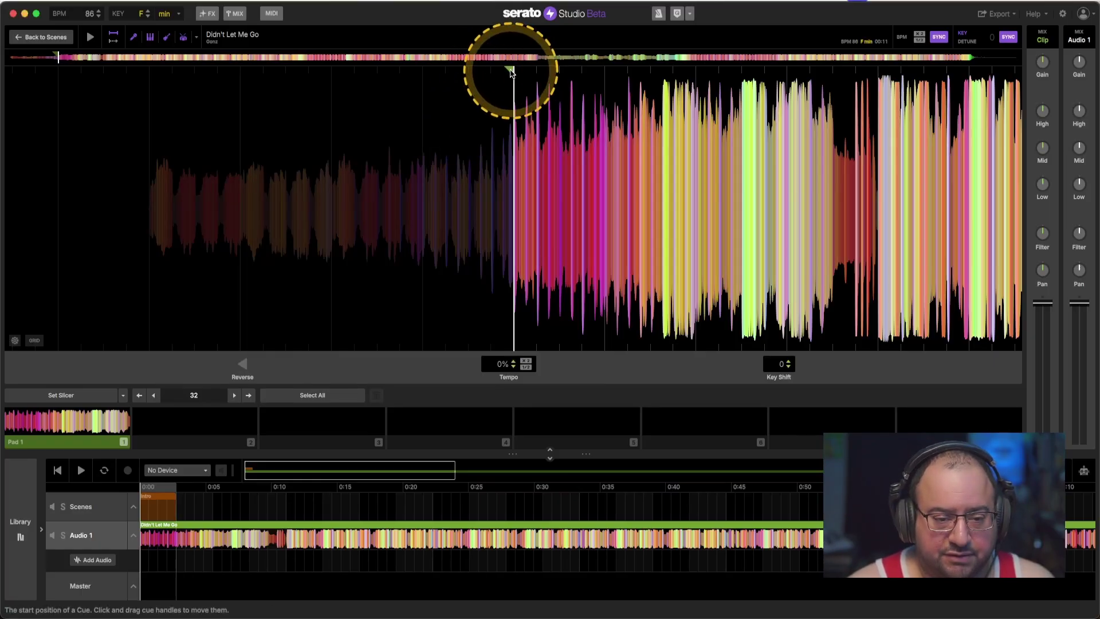
Move the start of the timeline clip and the Pad 1 cue to the beginning of the song's audio, and audition the pad
mouse_move(510, 74)
left_mouse_down()
mouse_move(86, 44)
mouse_move(119, 80)
left_mouse_up()
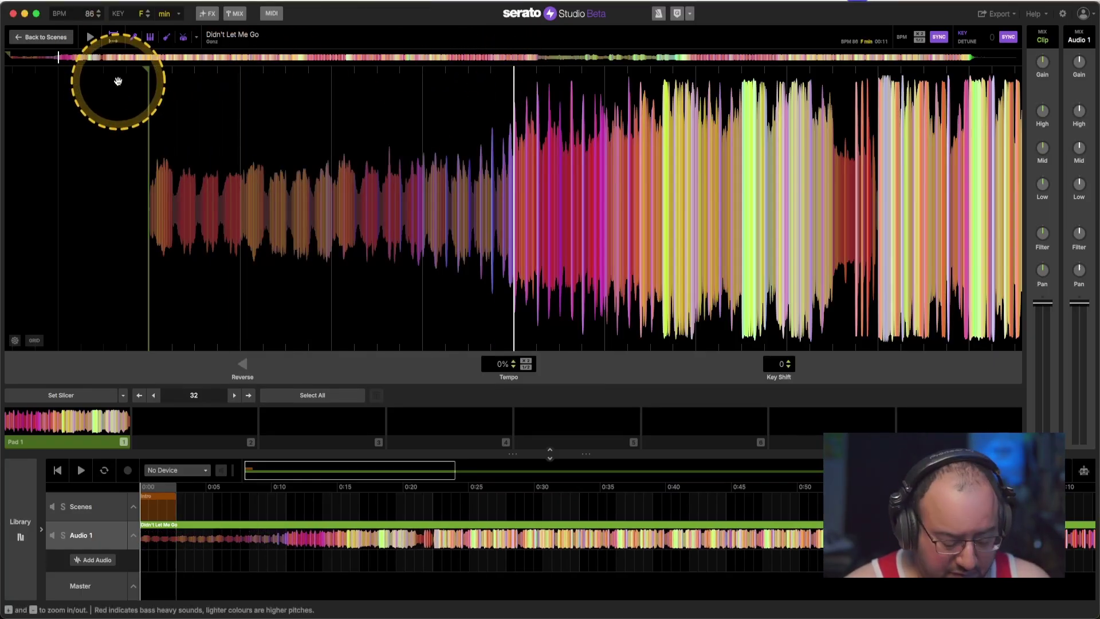
key("1")
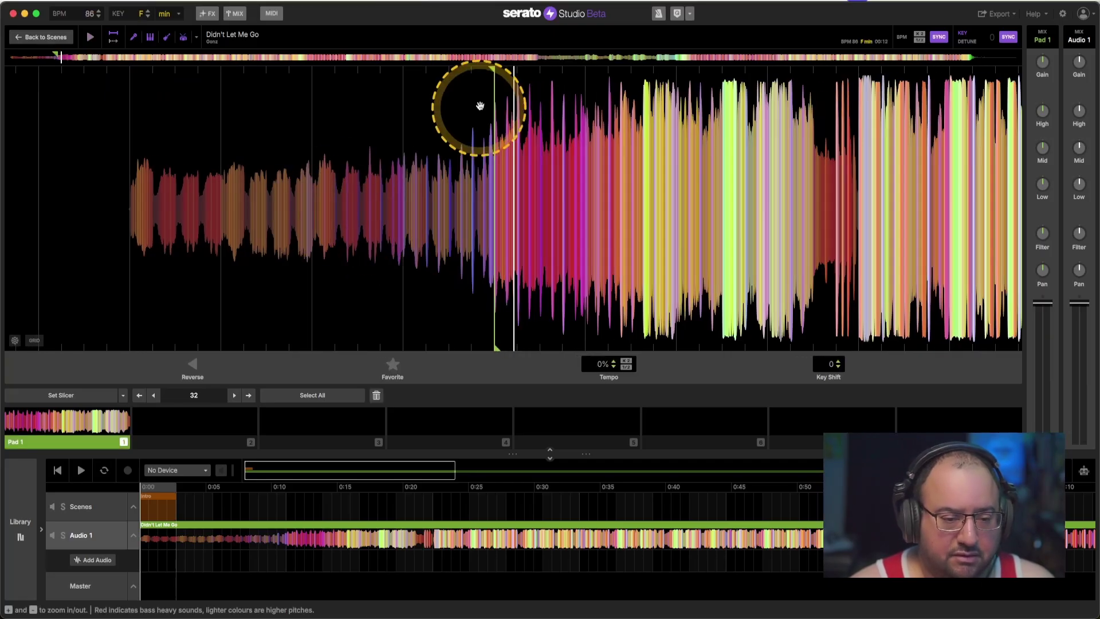
left_click_drag(491, 73, 54, 53)
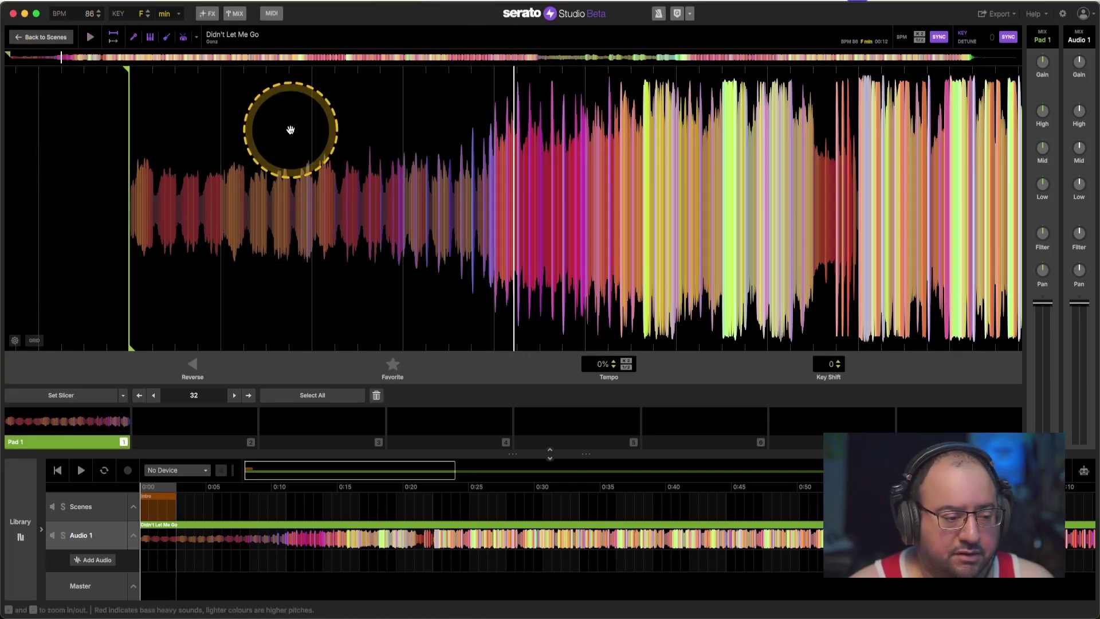
key("1")
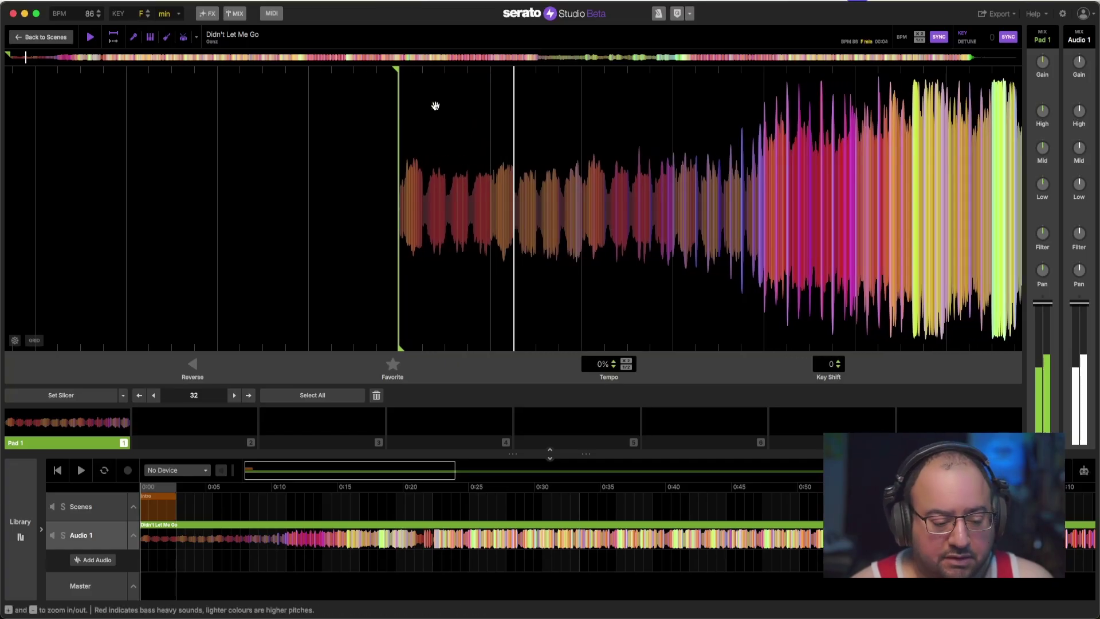
left_click_drag(435, 106, 430, 149)
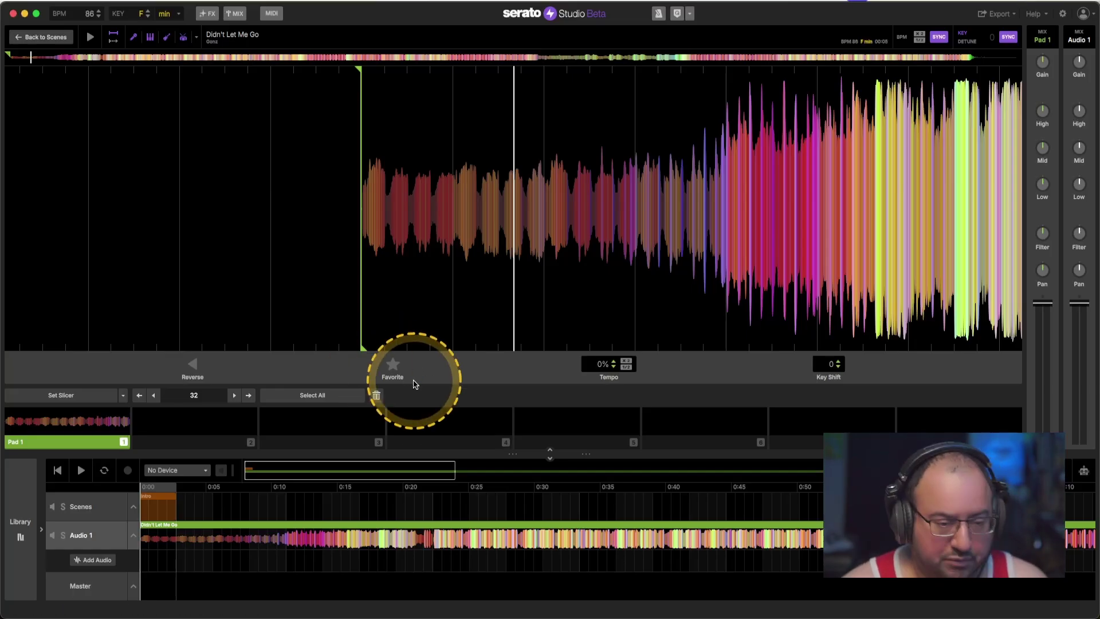
Preview the loaded sample from several points after the intro, pausing playback at about 0:24
left_click(65, 57)
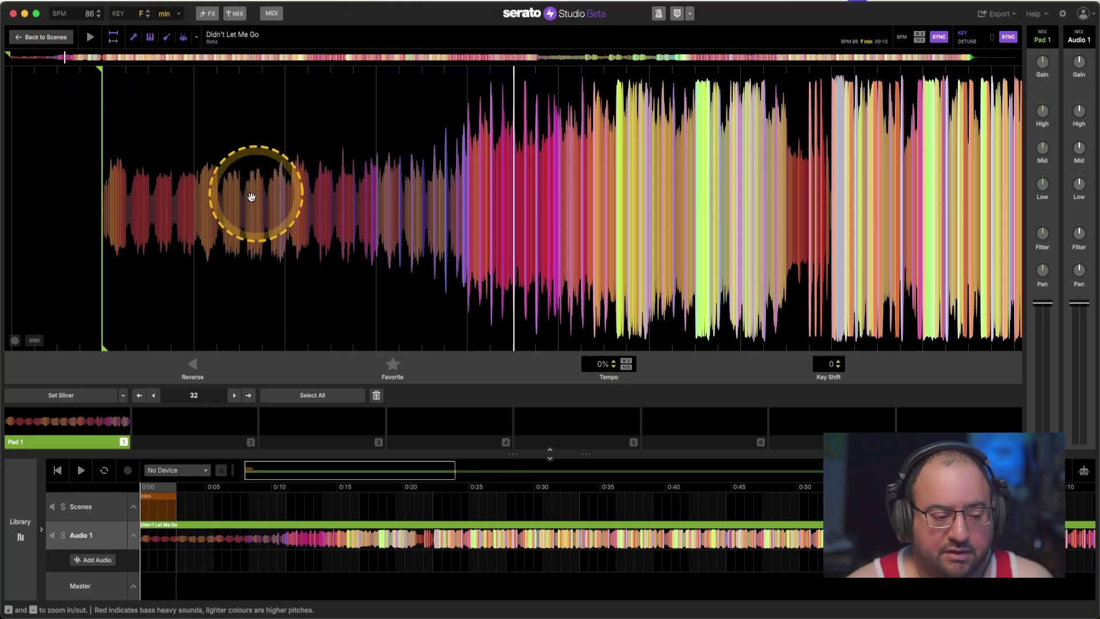
left_click(90, 36)
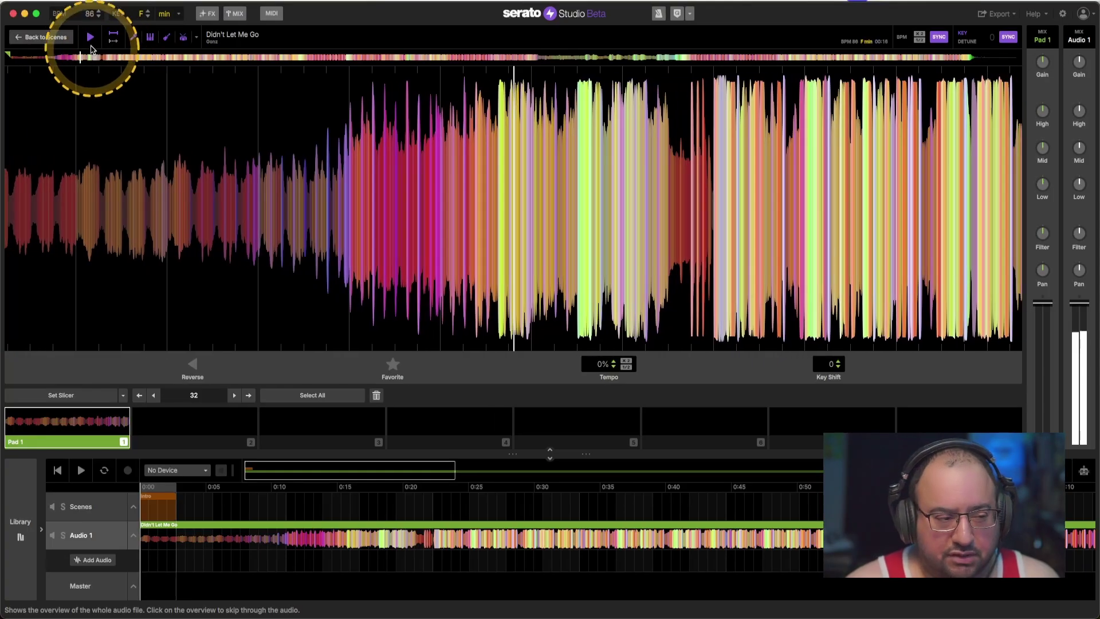
left_click(90, 37)
left_click(102, 58)
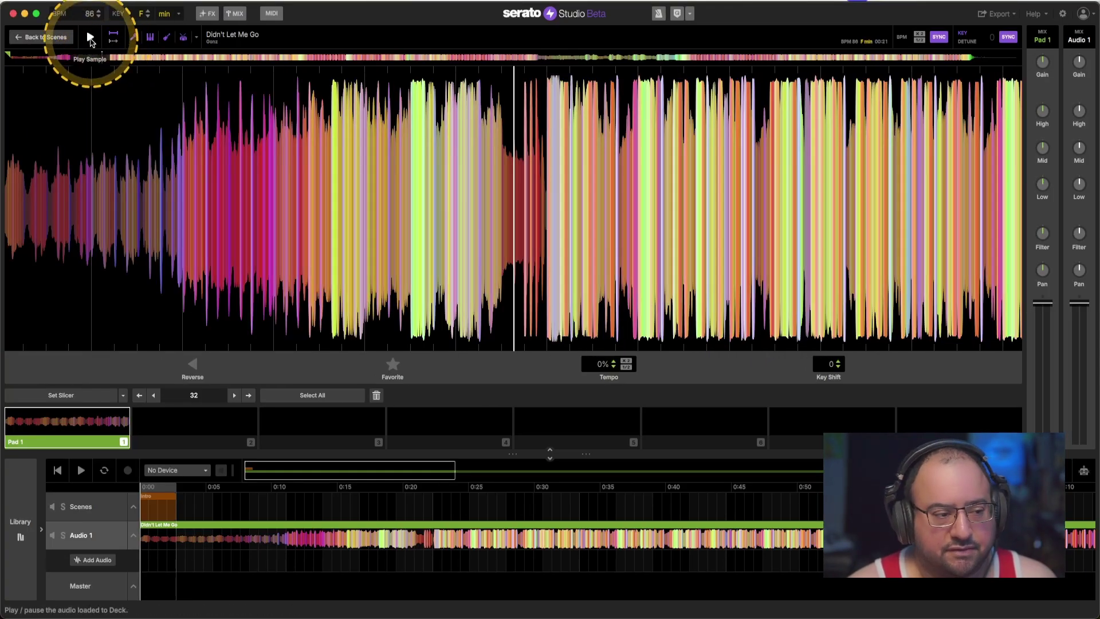
left_click(90, 38)
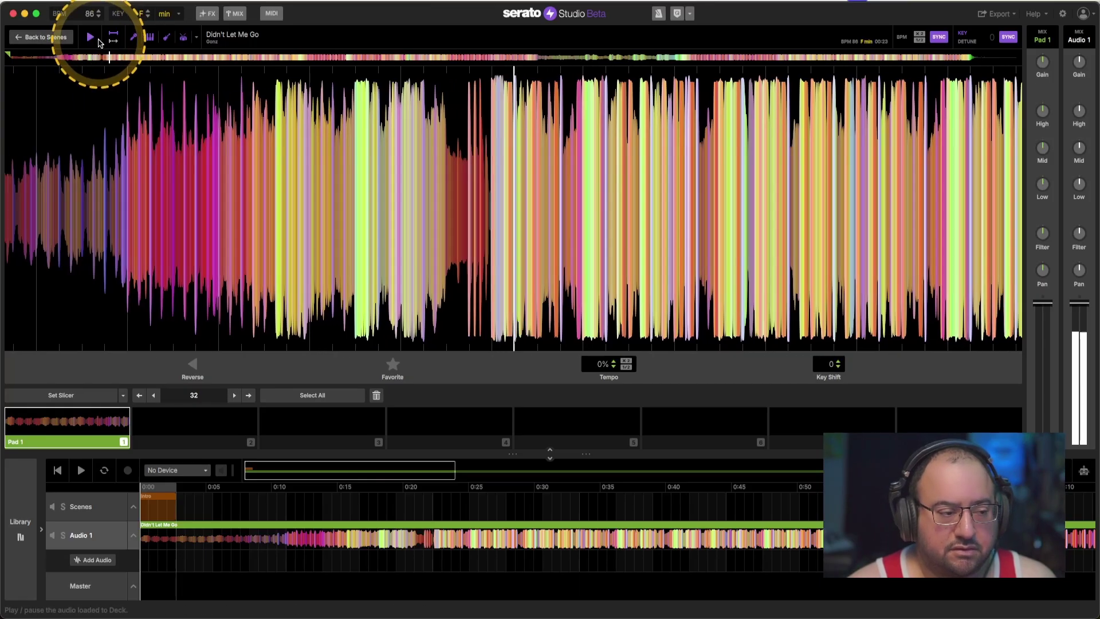
left_click(90, 36)
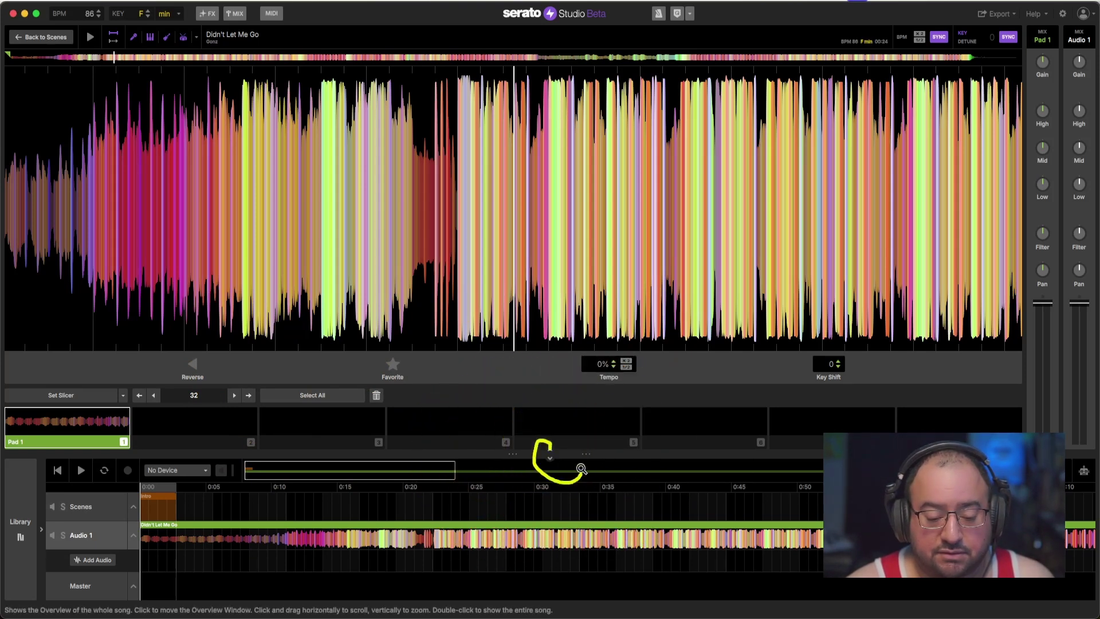
Show the song timeline and the audio deck at full height in turn, restoring the split layout after each
left_click(550, 453)
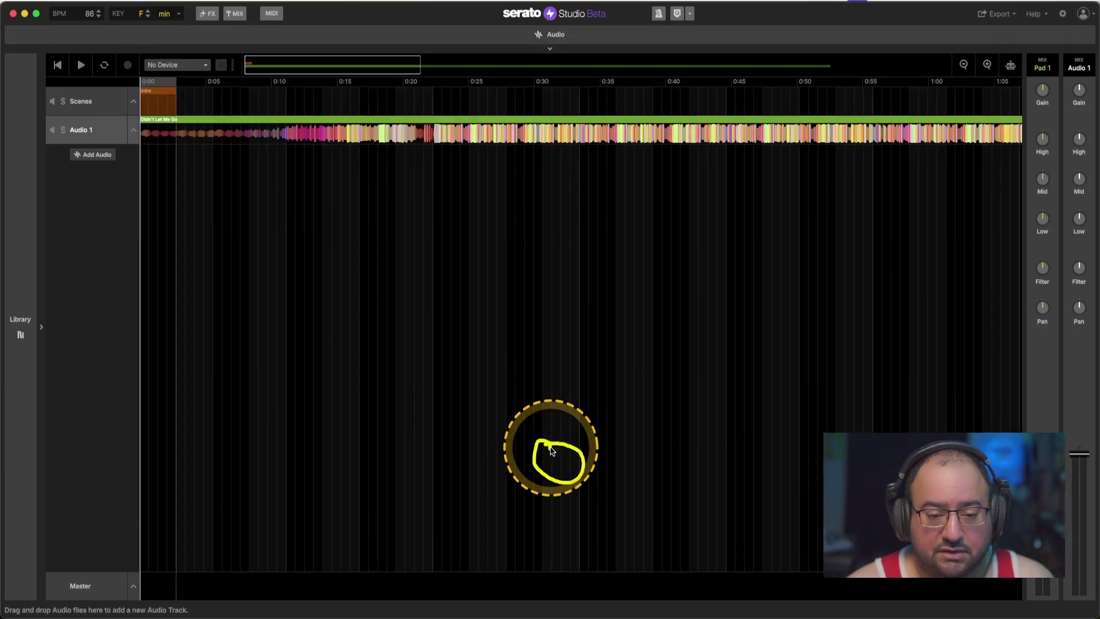
left_click(550, 51)
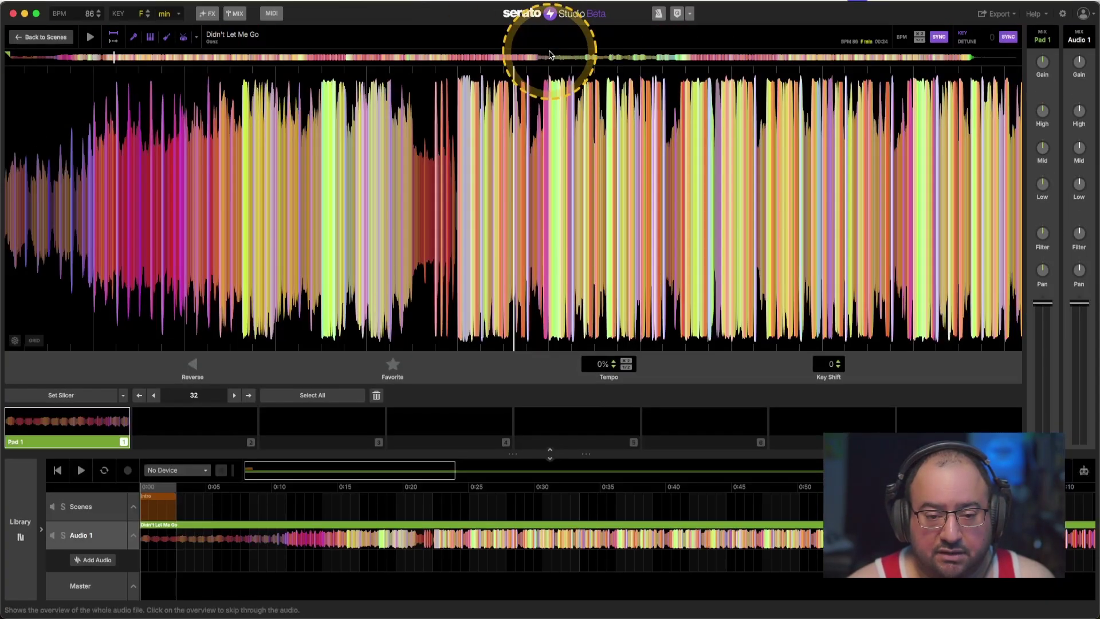
left_click(550, 456)
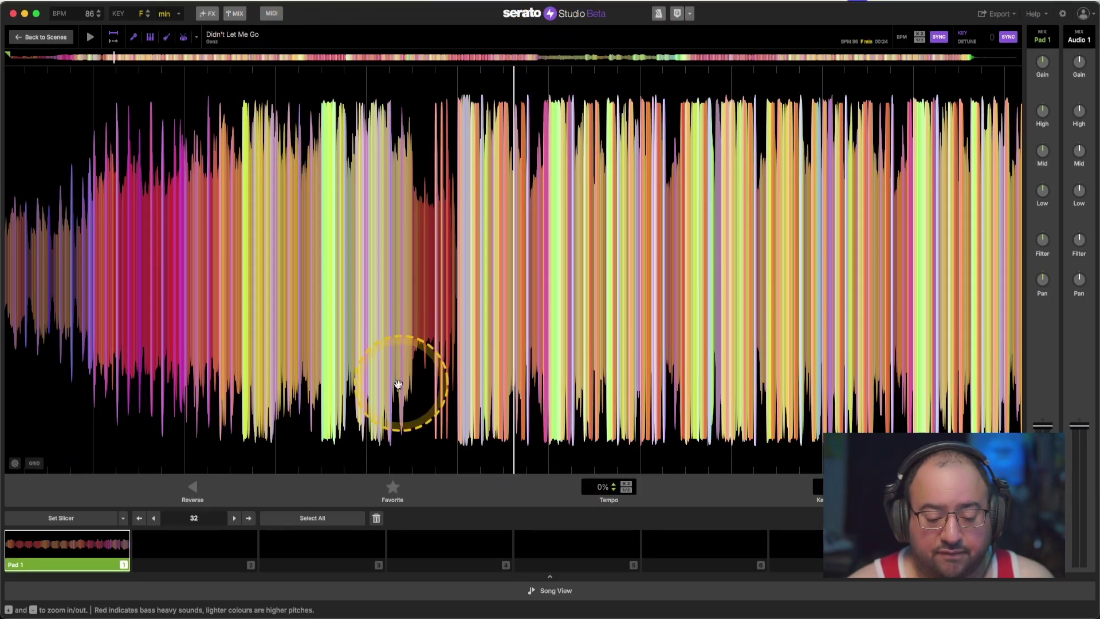
left_click(551, 590)
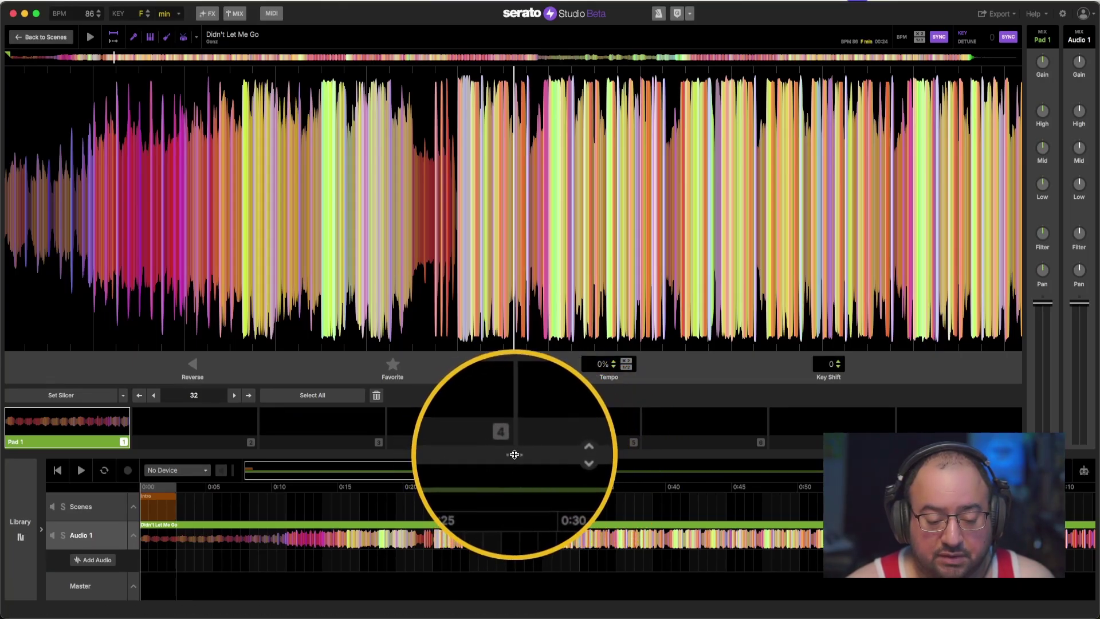
Resize the split between the audio deck and the song timeline so each takes up about half of the height
left_click_drag(514, 455, 515, 237)
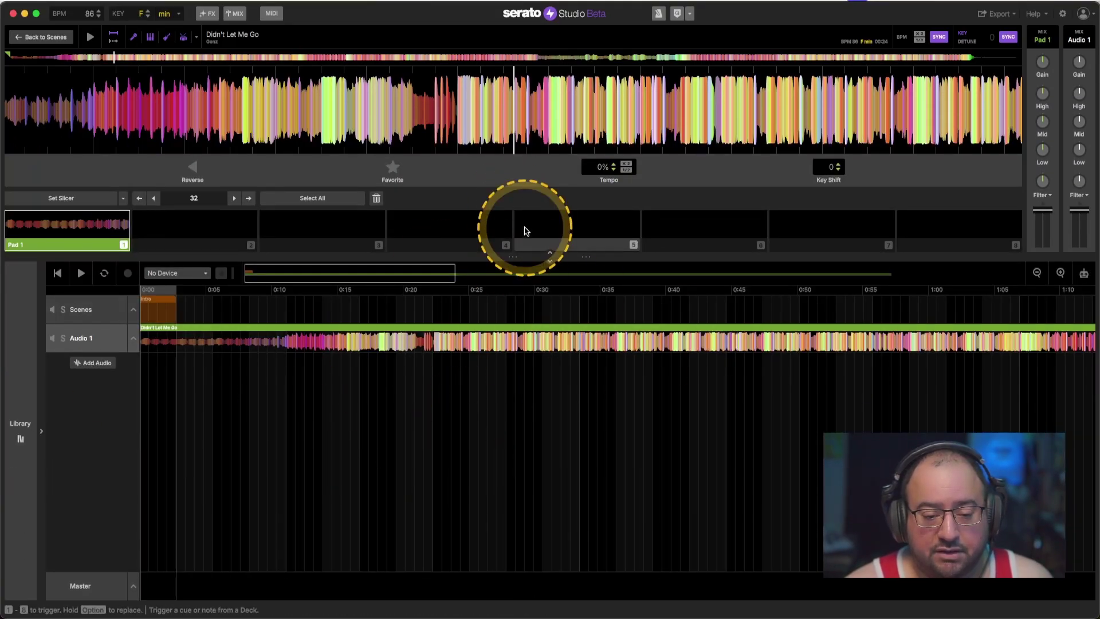
left_click_drag(590, 256, 571, 517)
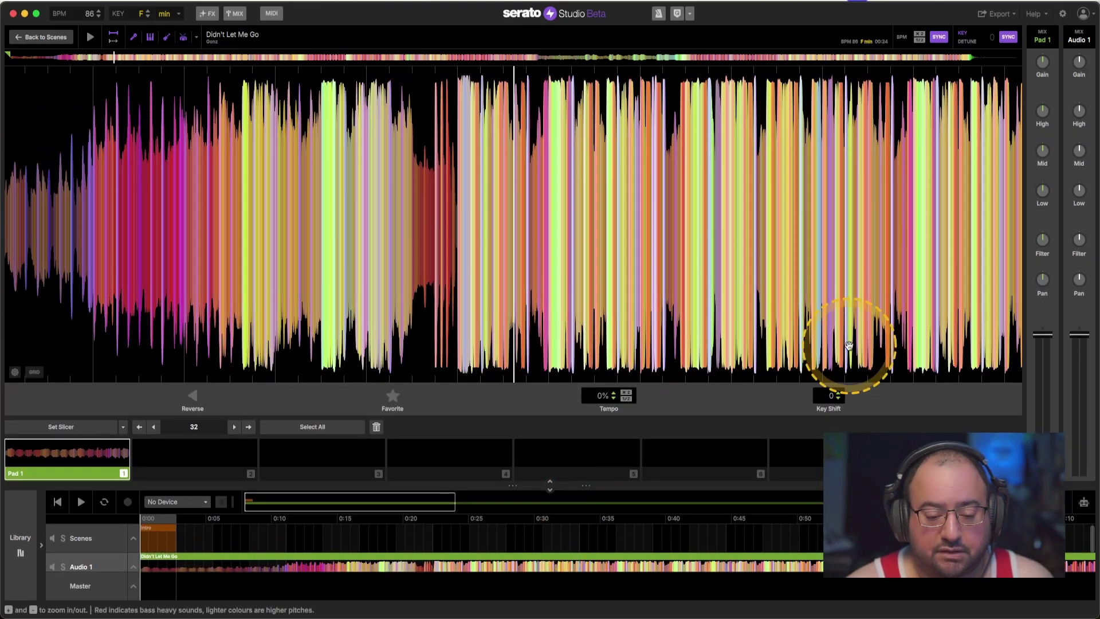
left_click_drag(590, 484, 607, 309)
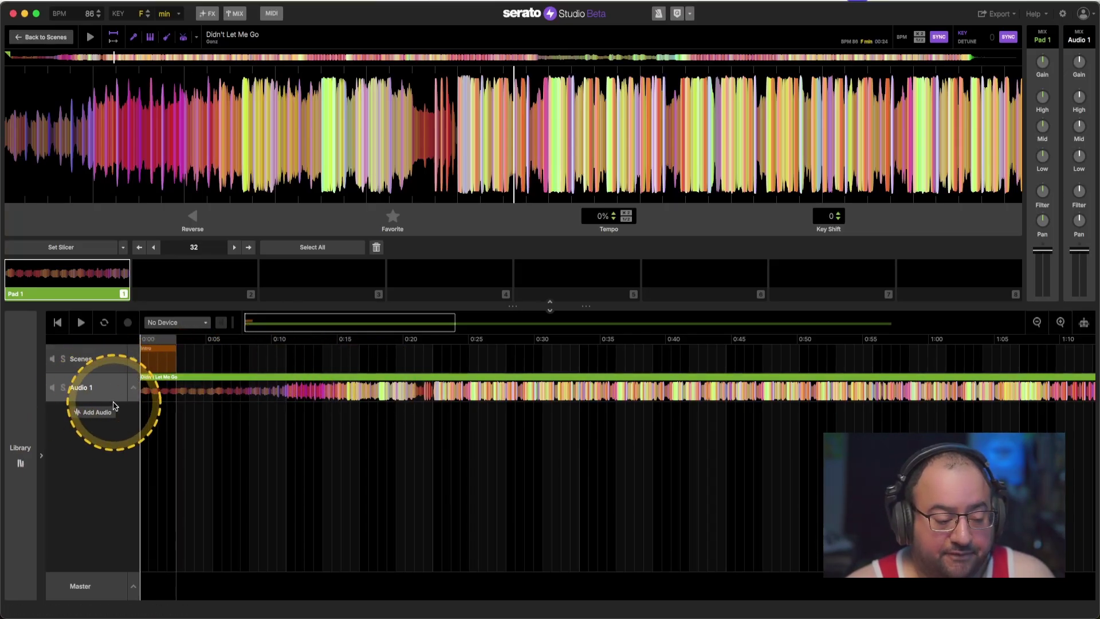
Rename the Audio 1 track to Full Track, and add a duplicate of it named The Intro Track
right_click(87, 397)
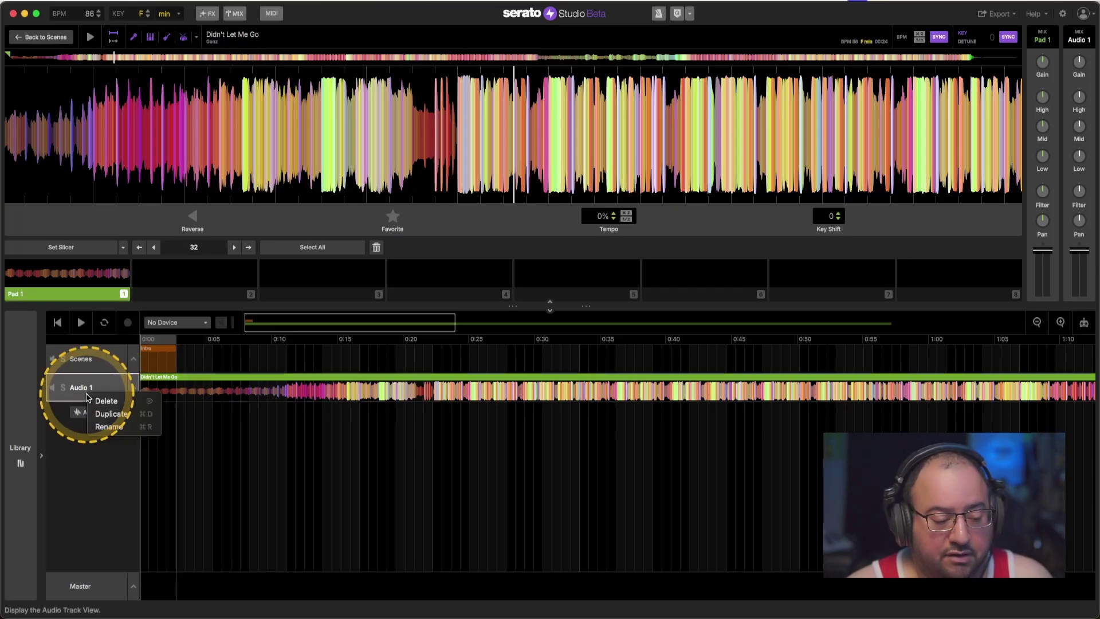
left_click(130, 427)
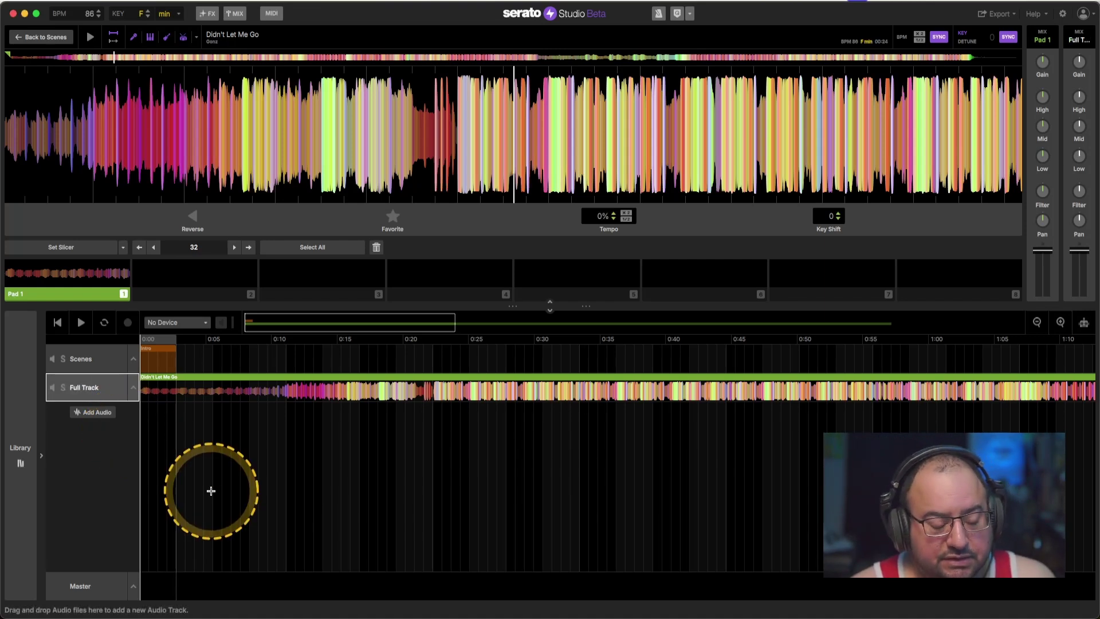
right_click(106, 386)
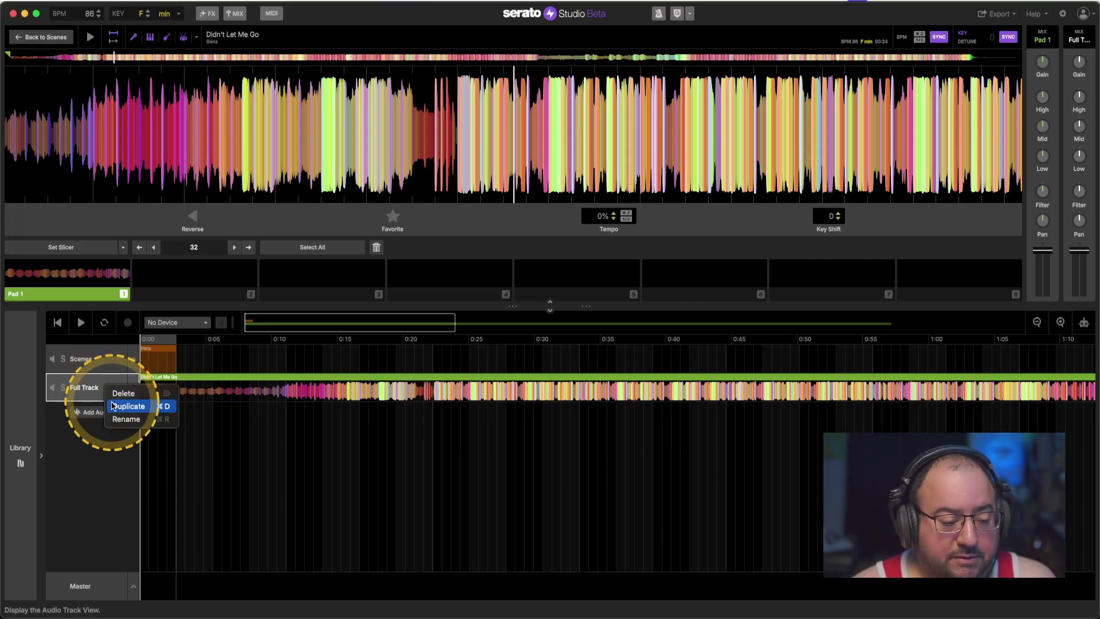
left_click(112, 406)
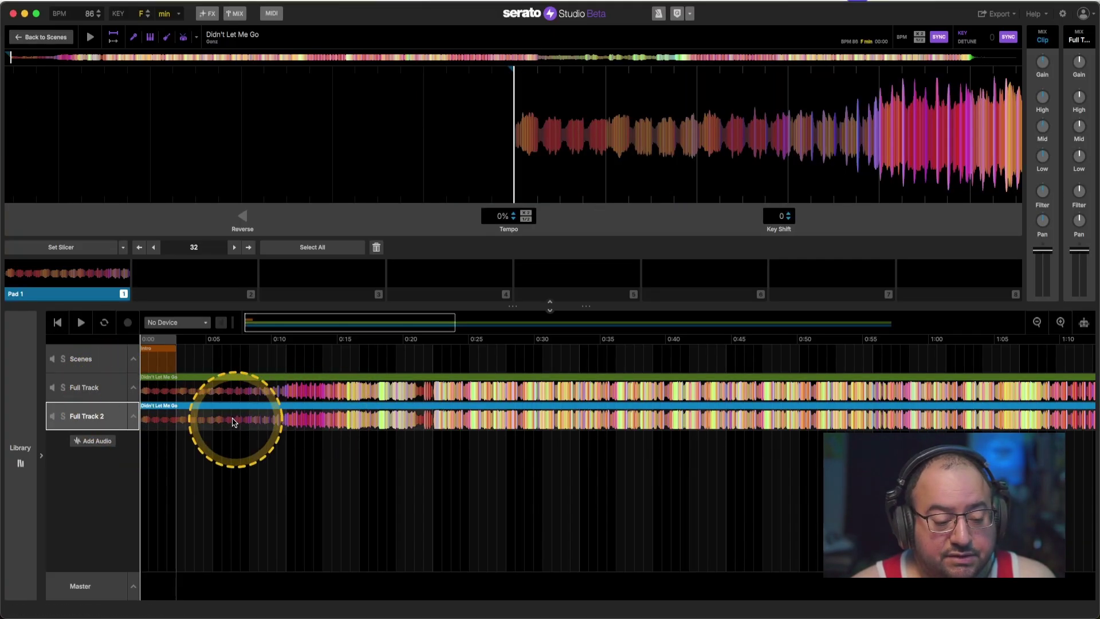
right_click(95, 413)
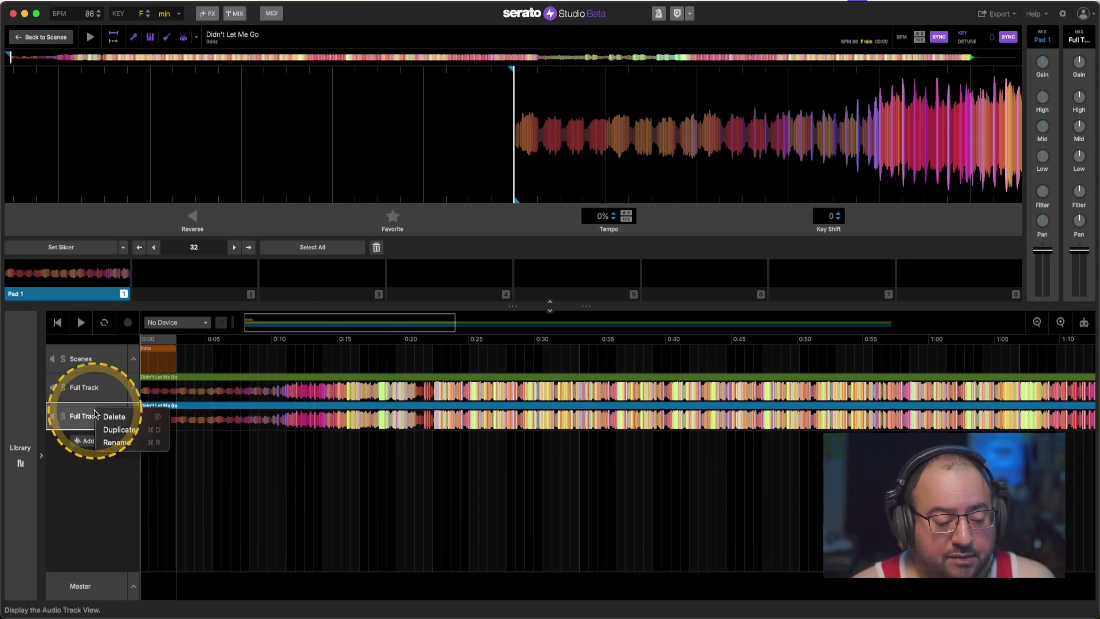
left_click(109, 440)
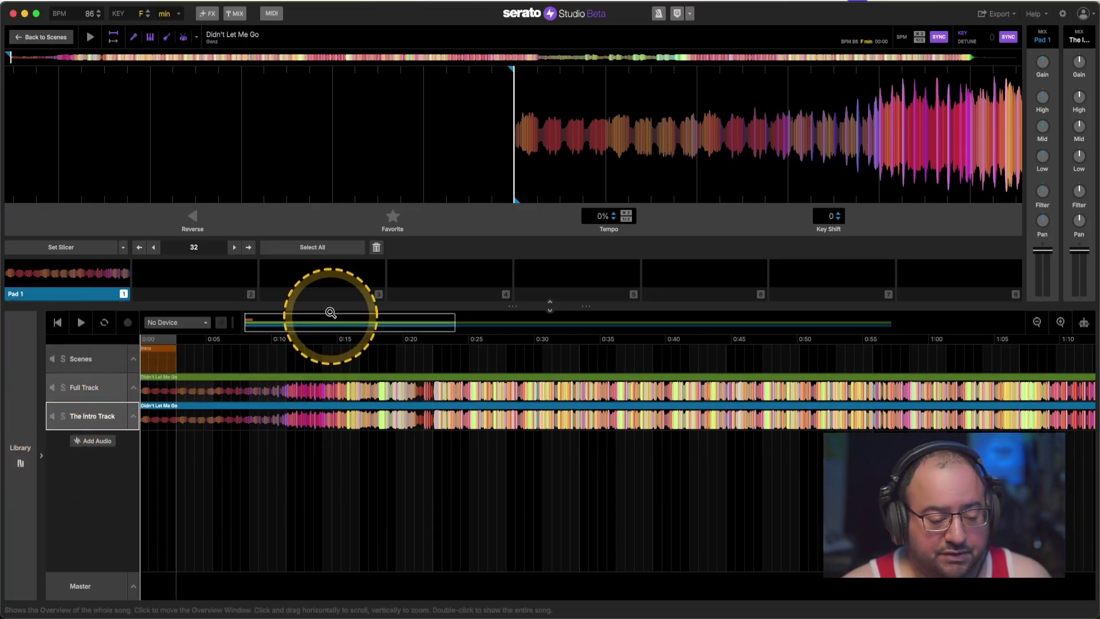
Try shifting The Intro Track's clip later by about 3.5 seconds, play the timeline, and return the clip to the start
left_click(305, 343)
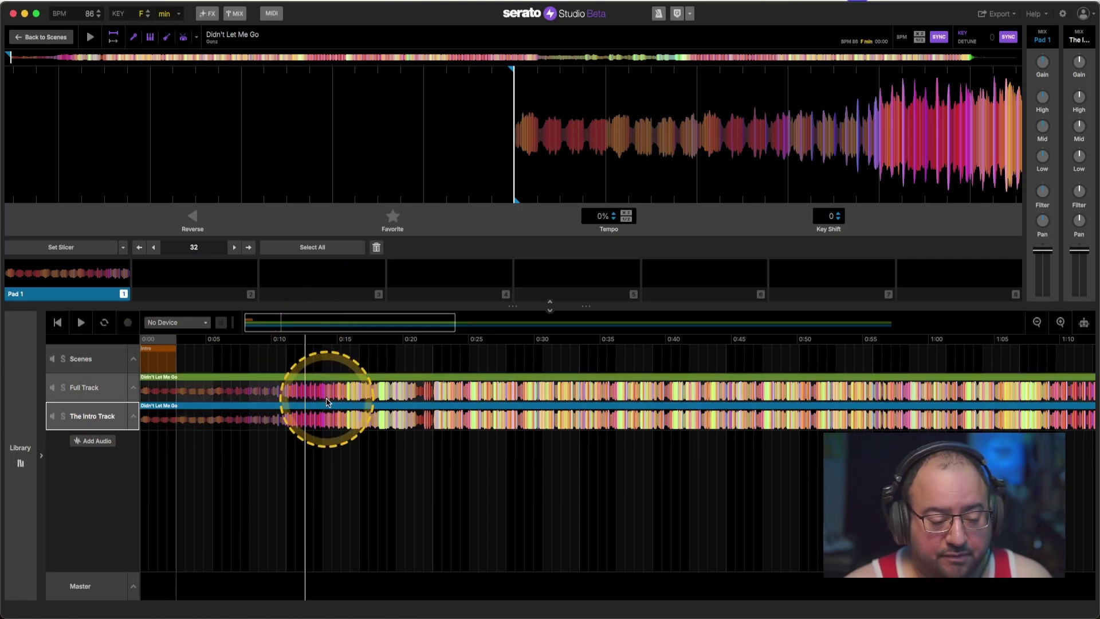
left_click_drag(324, 404, 373, 406)
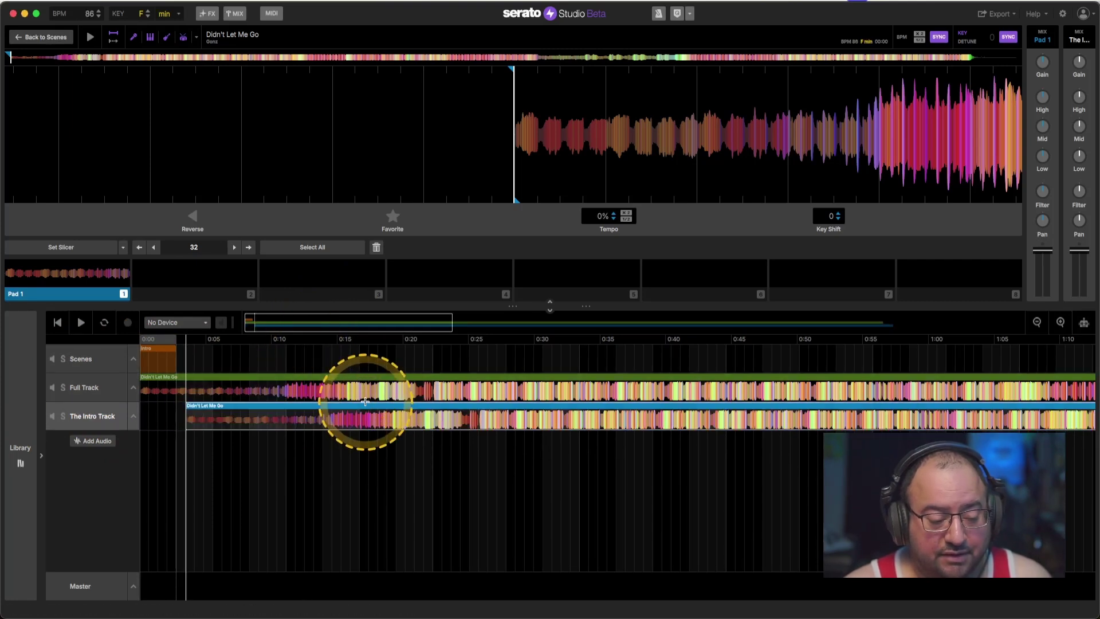
left_click(325, 339)
key("space")
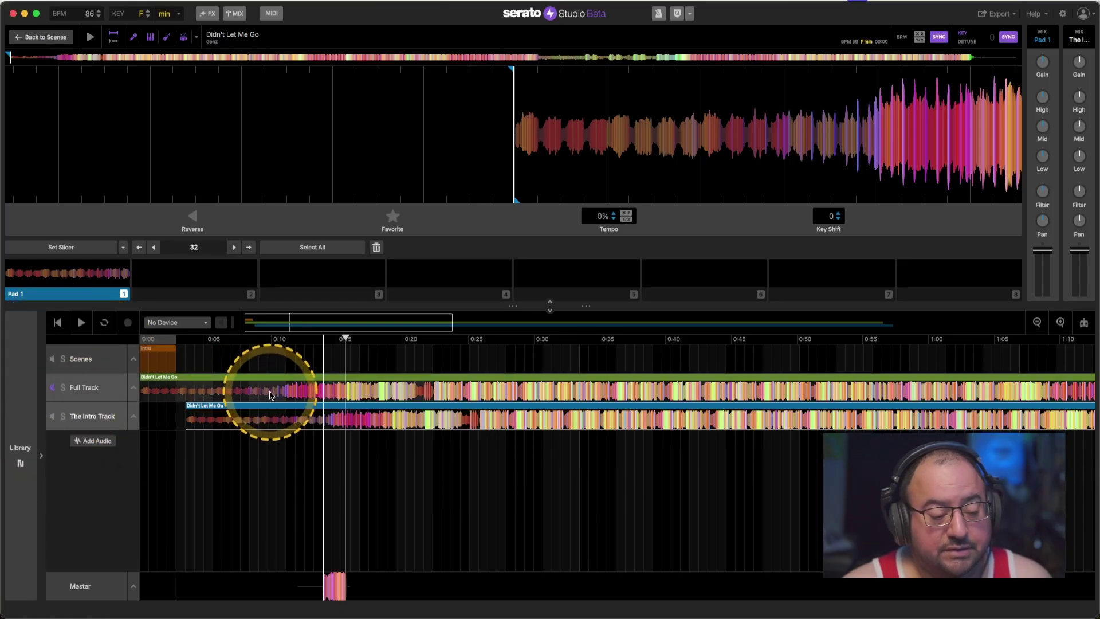
left_click_drag(190, 406, 174, 405)
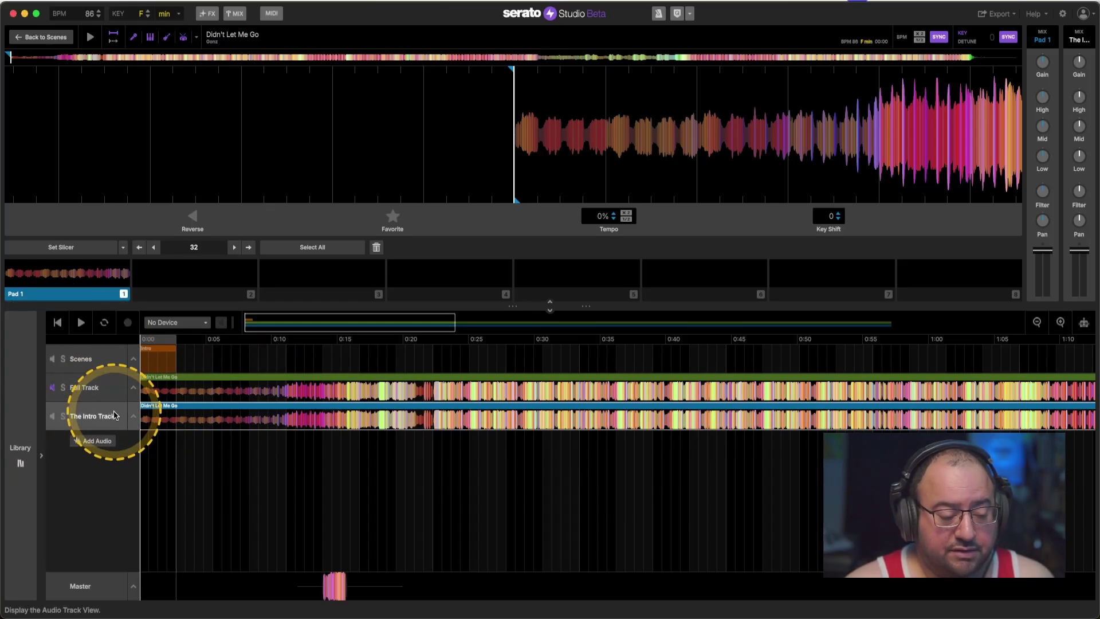
Skip The Intro Track's sample to about 0:20 in its waveform and briefly audition the timeline
left_click(74, 58)
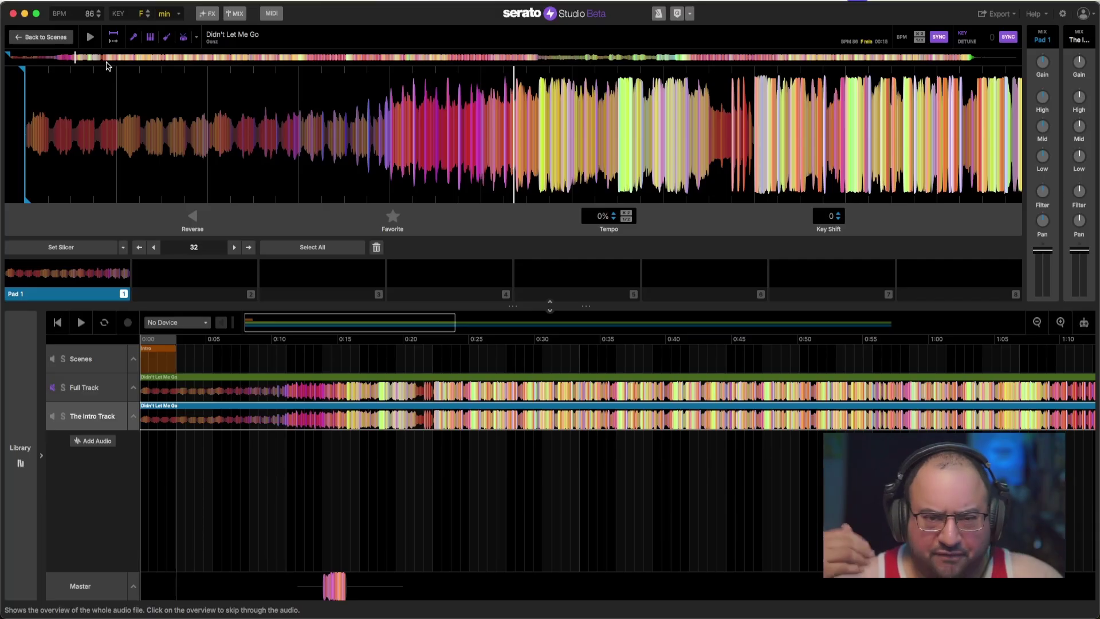
left_click(98, 58)
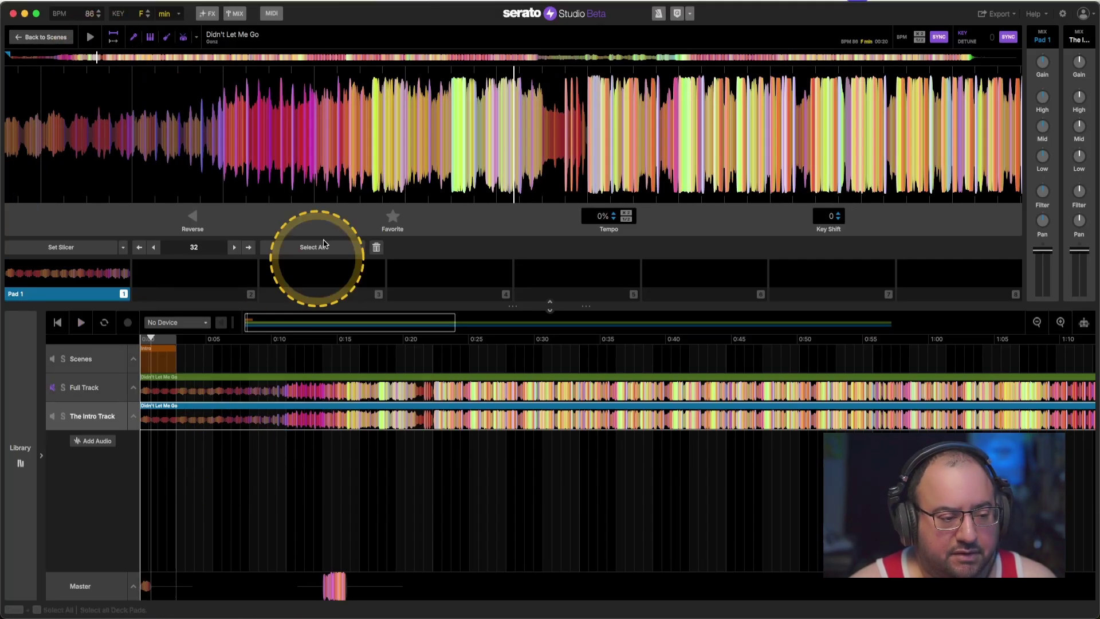
key("space")
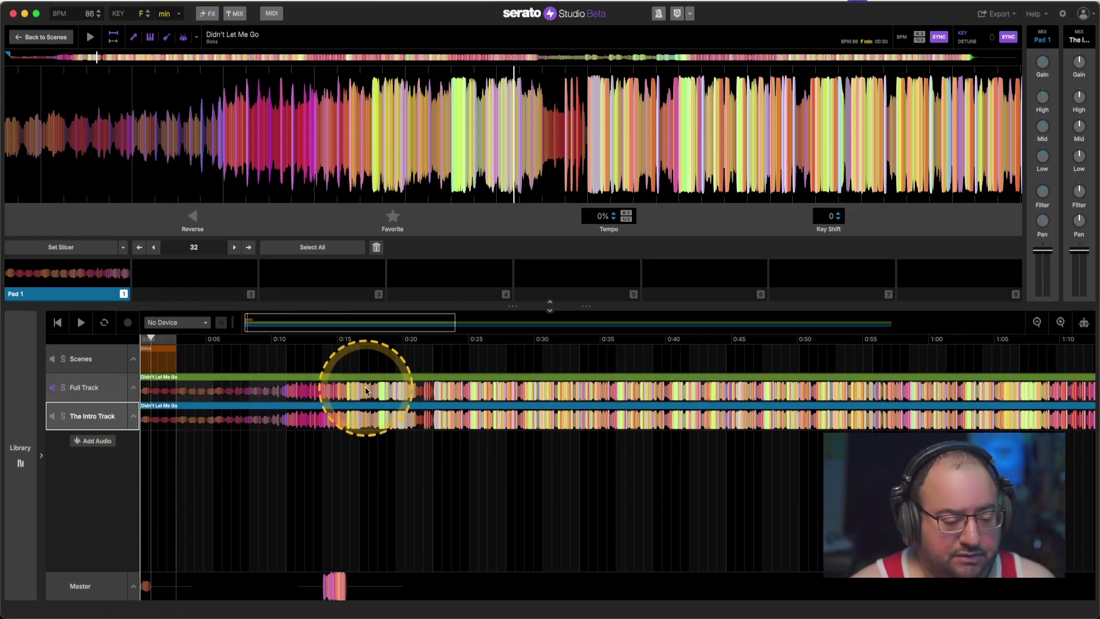
Audition the timeline from about 0:12, set the Pad 2 cue where the beat comes in at about 0:22, and align its start to the first hit
left_click(299, 339)
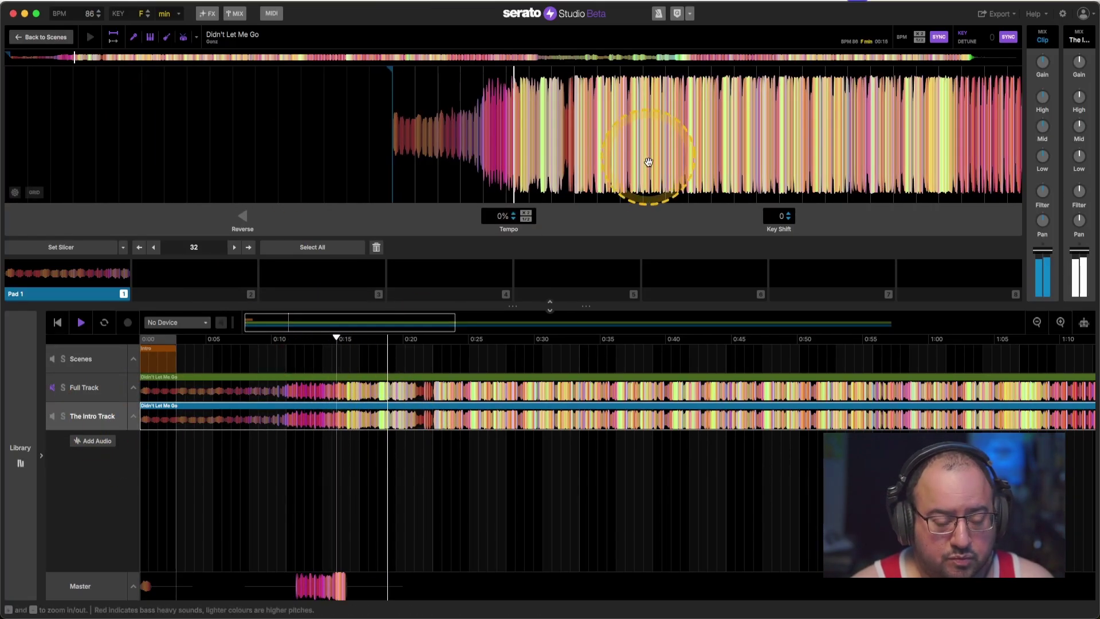
scroll(626, 160, "up", 3)
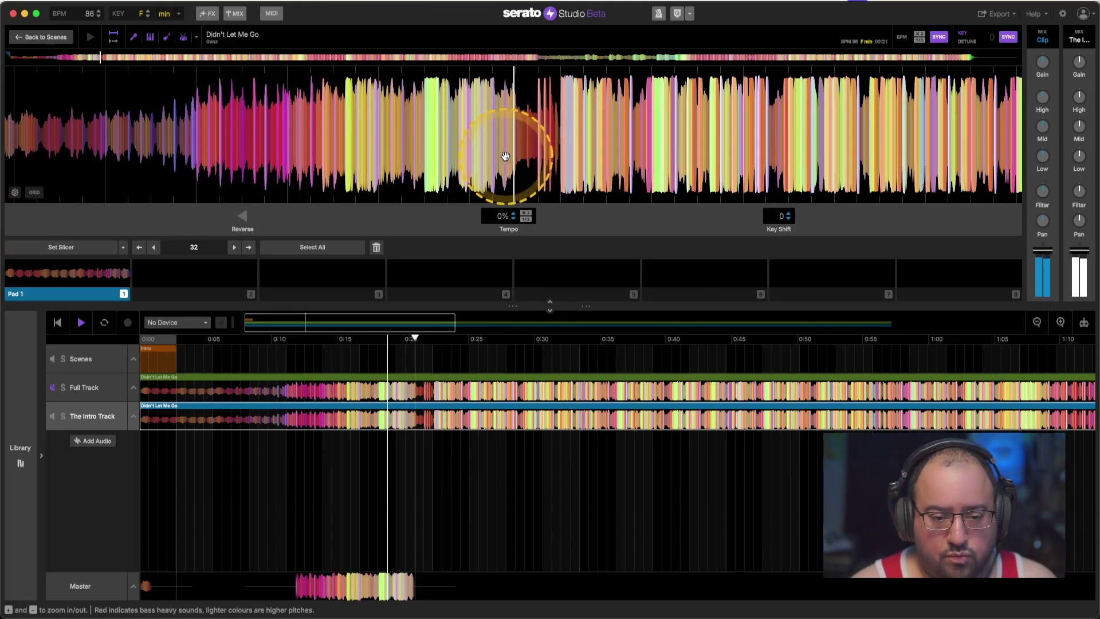
key("space")
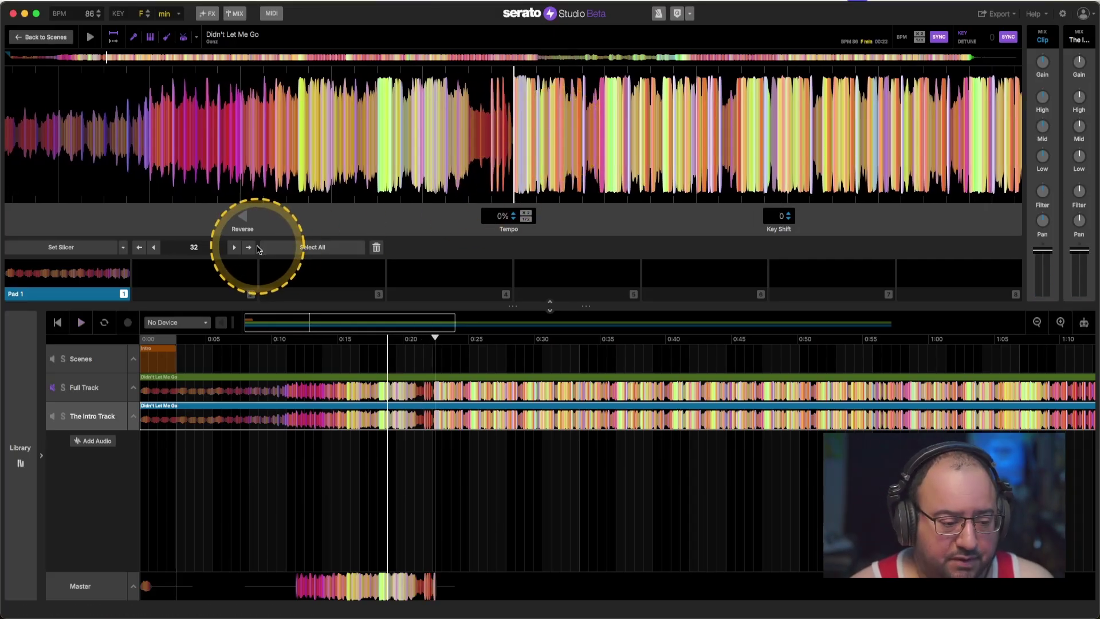
left_click(198, 282)
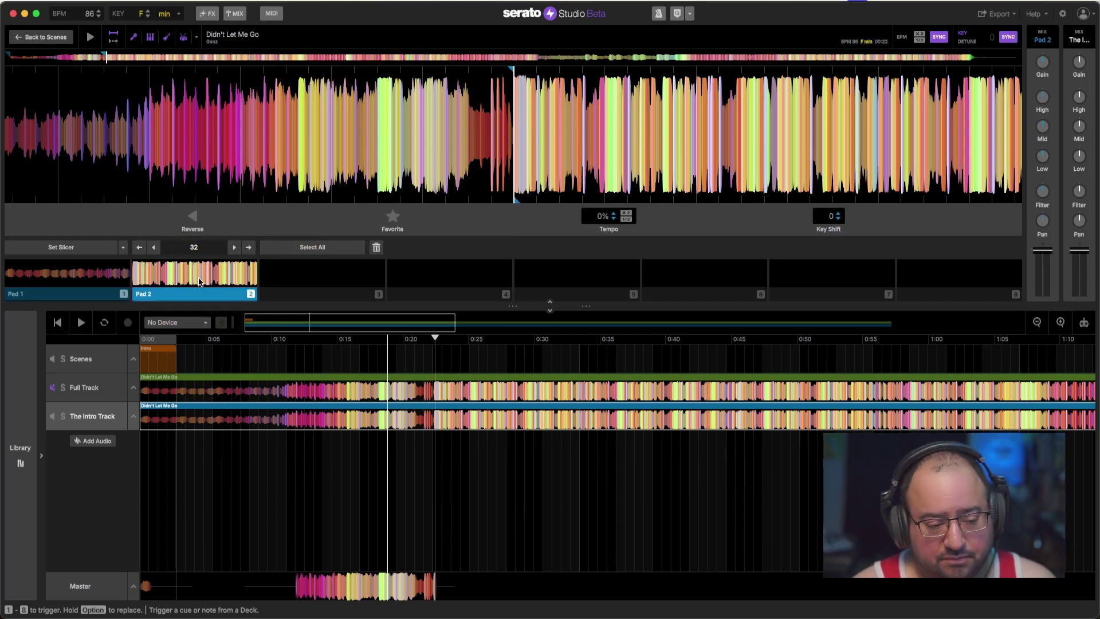
scroll(480, 152, "up", 5)
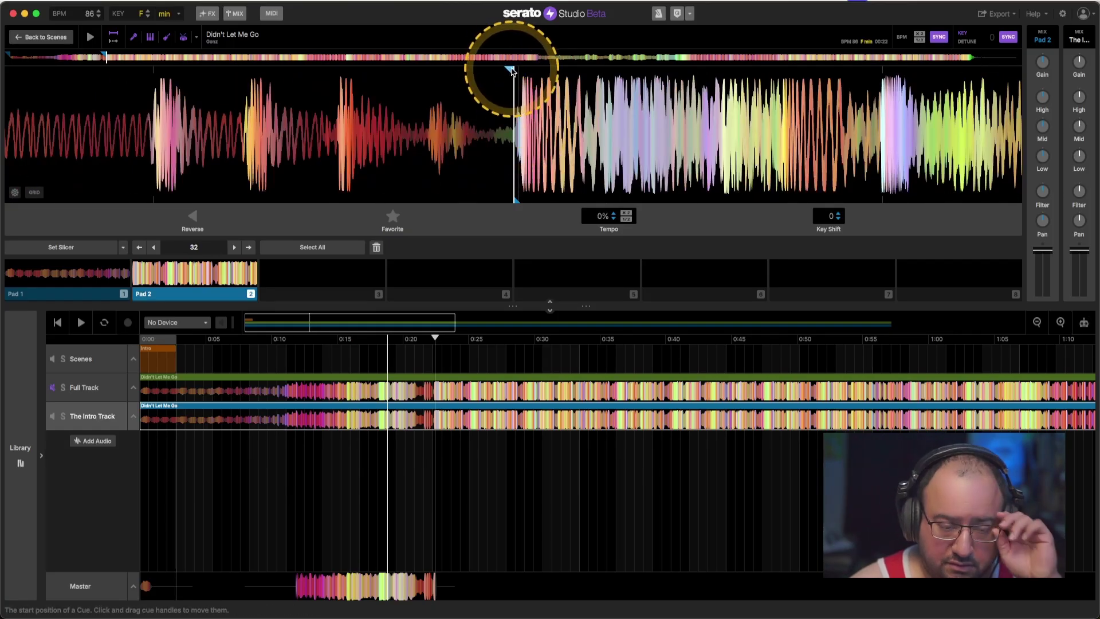
left_click_drag(512, 71, 513, 70)
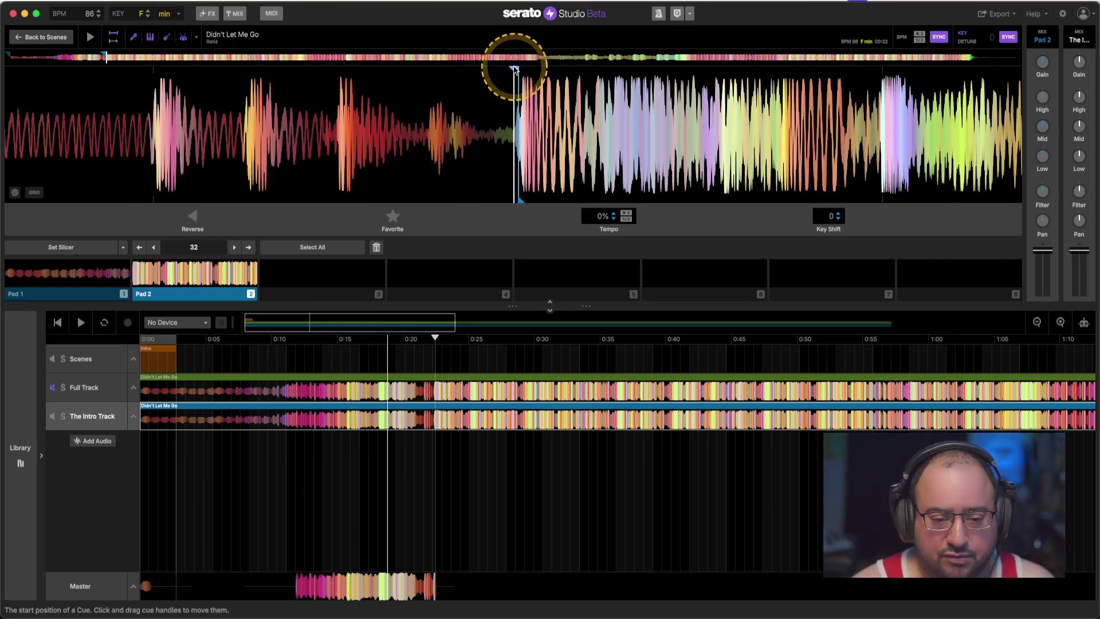
Turn off the sample's vocal and melody stems and audition the stripped-down section after the Pad 2 cue
left_click(606, 120)
left_click_drag(606, 120, 286, 86)
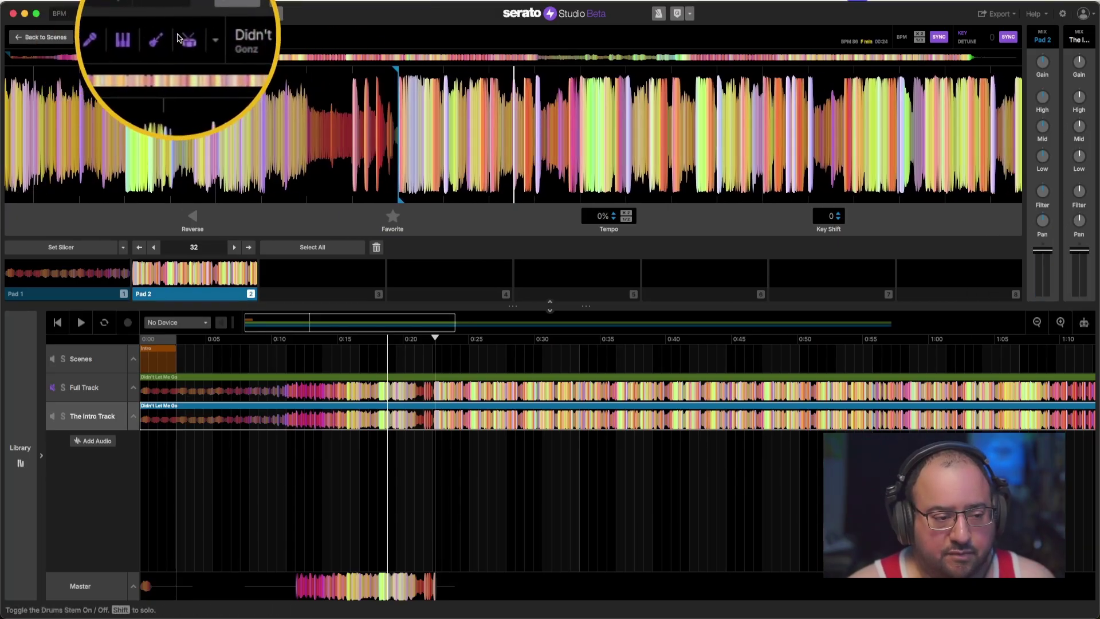
left_click(135, 38)
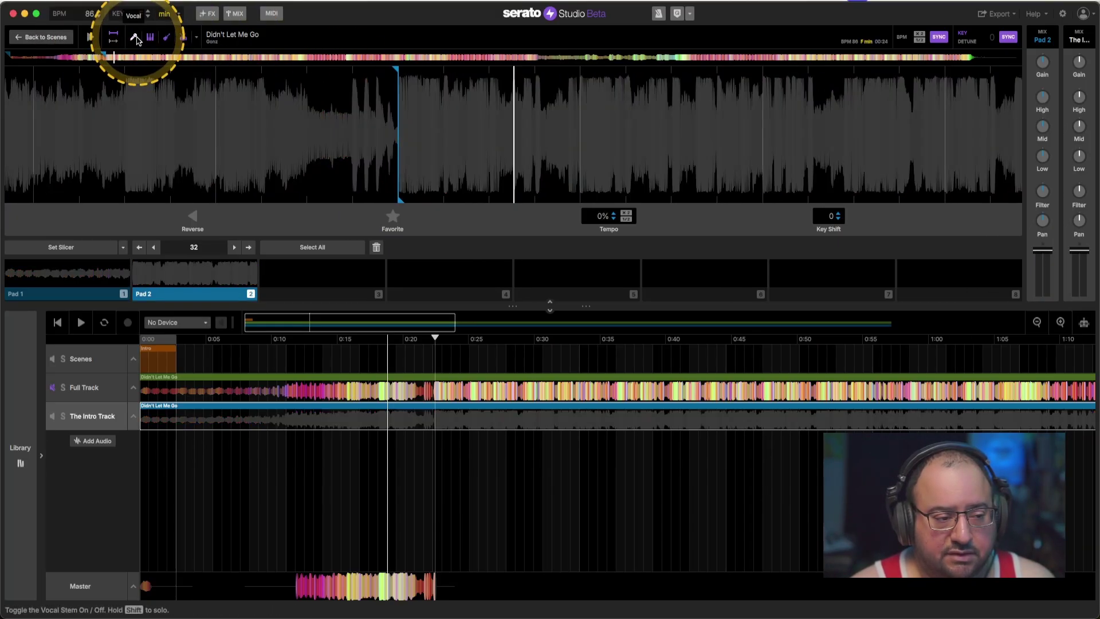
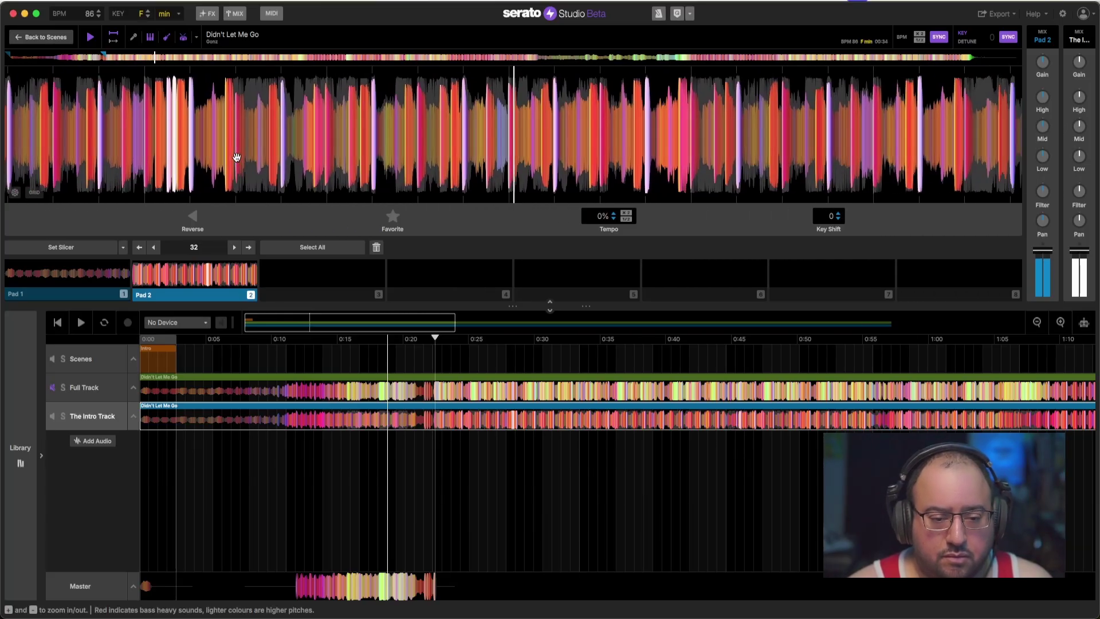
left_click(475, 137)
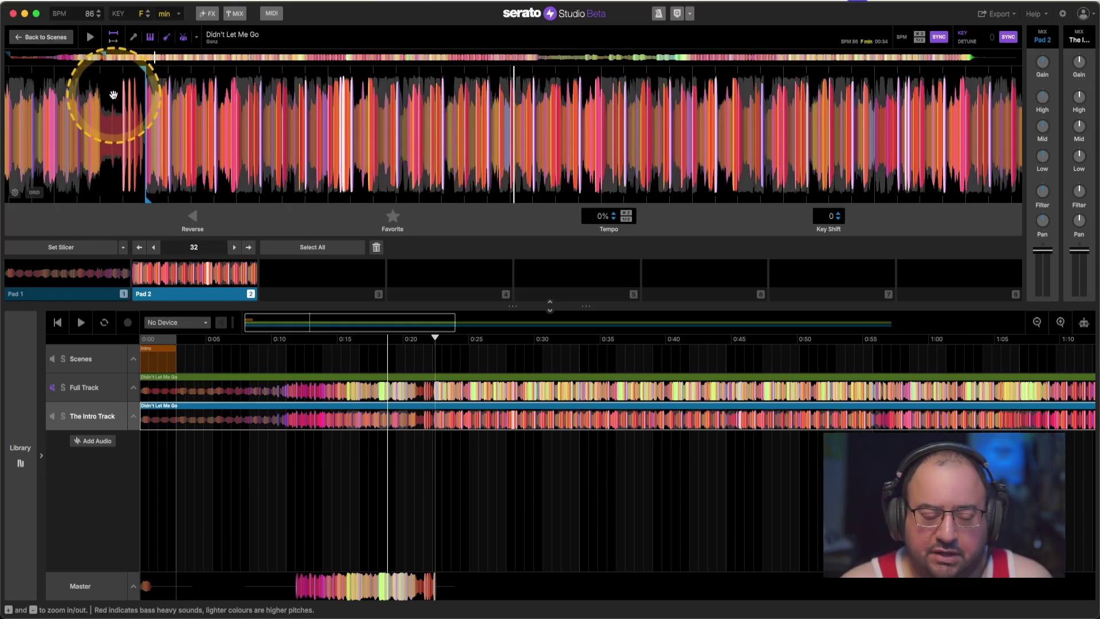
left_click(150, 38)
left_click(287, 101)
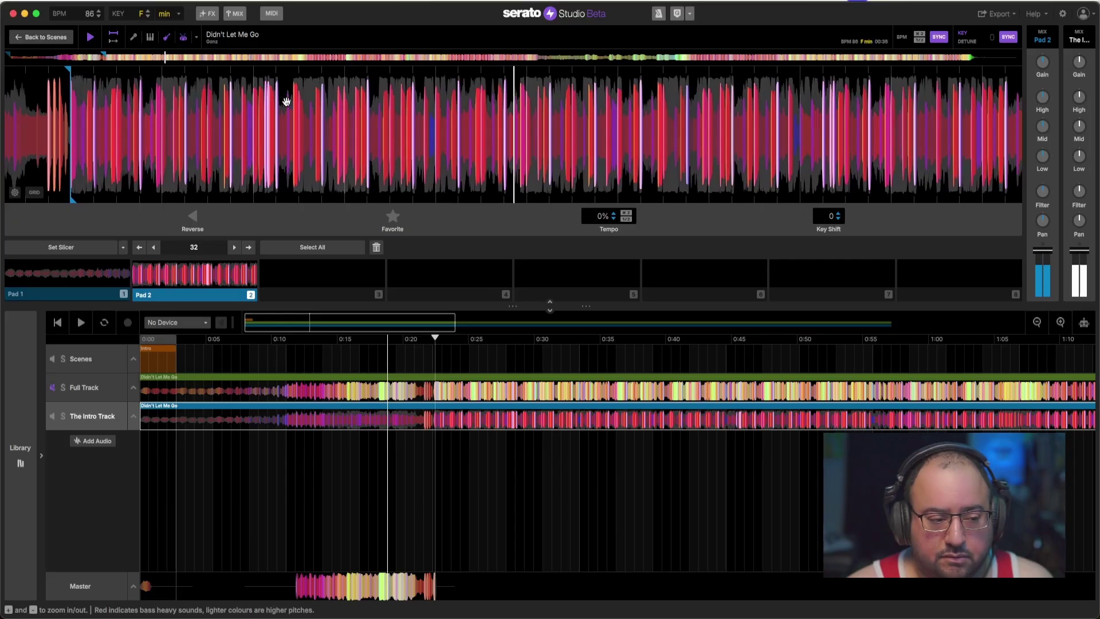
key("space")
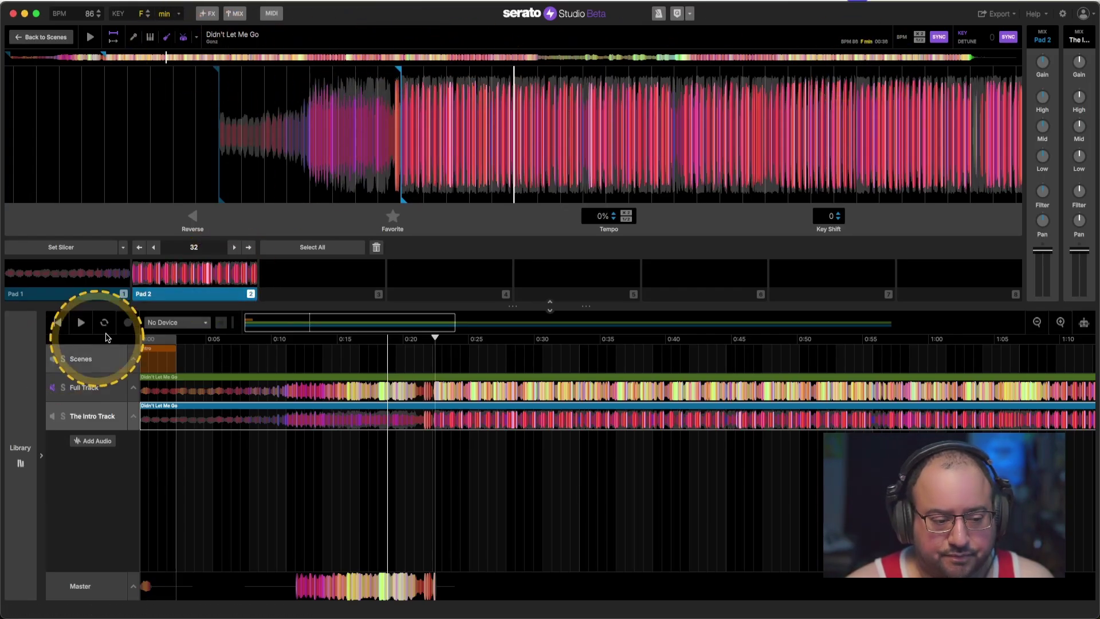
Place the Pad 2 sample at the start of The Intro Track and fit the whole song in the timeline
left_click(191, 272)
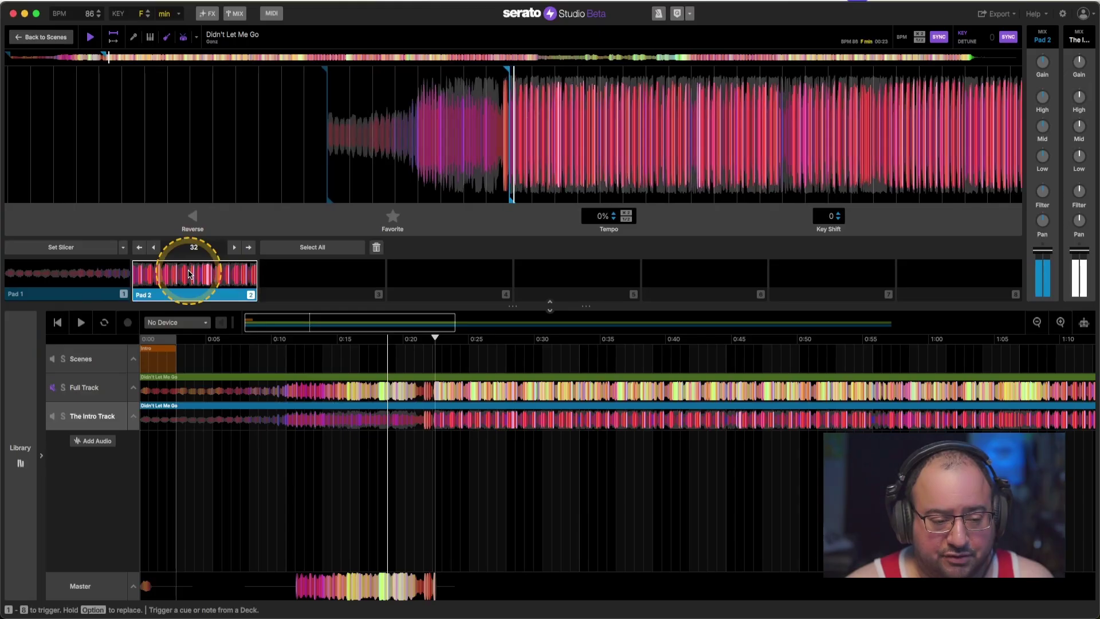
left_click_drag(189, 274, 195, 413)
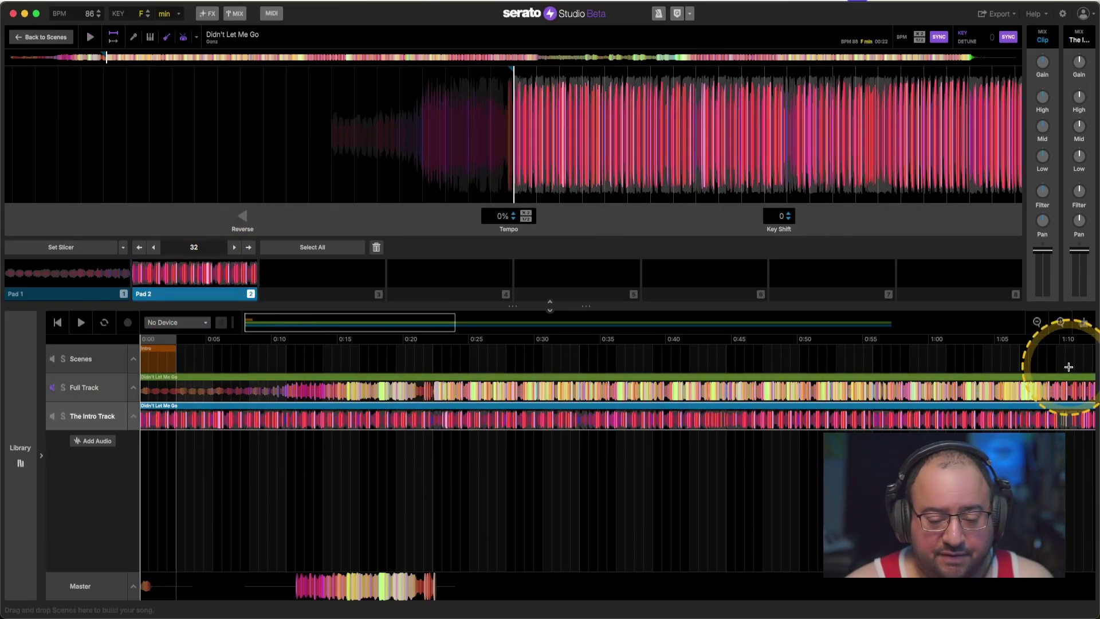
left_click(1033, 322)
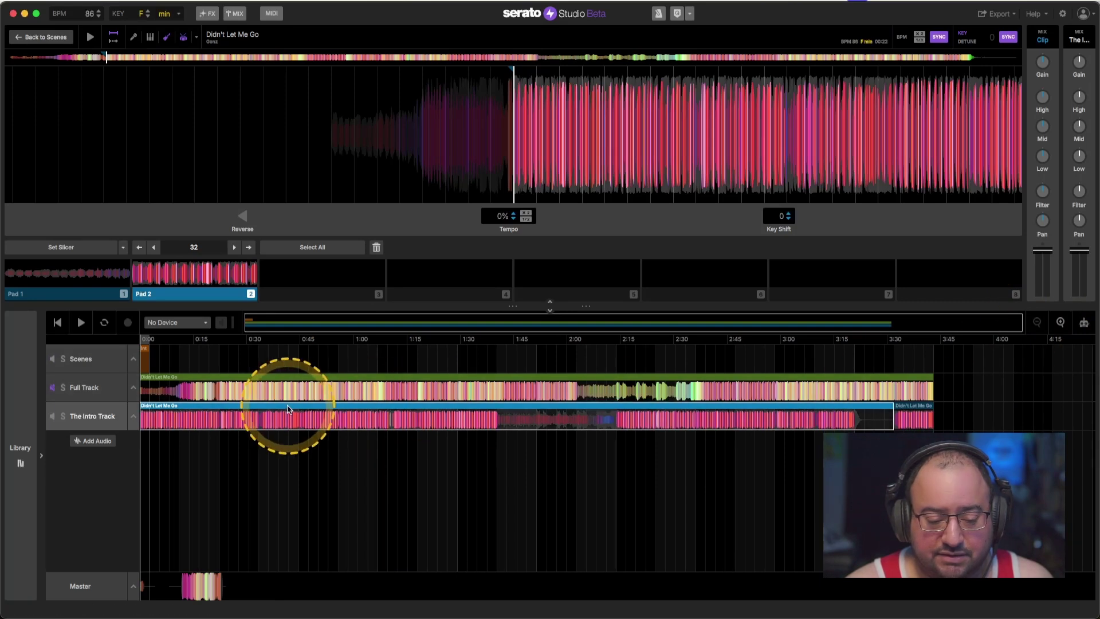
Set the end point of the Pad 2 cue at about 0:45 in the sample, auditioning the section while extending it
left_click(678, 128)
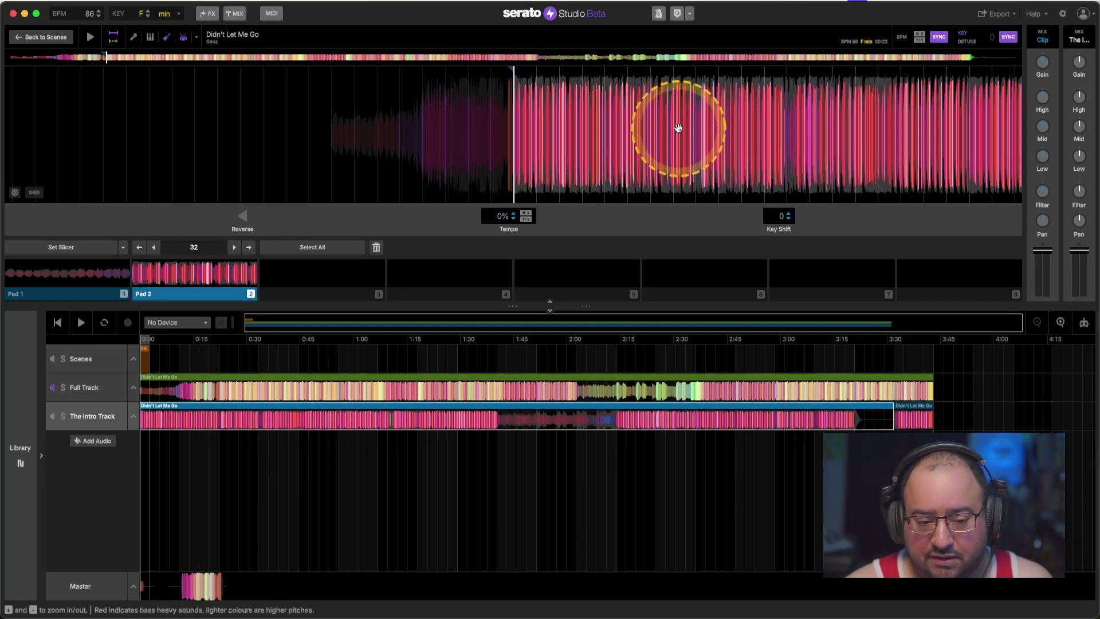
left_click_drag(678, 128, 240, 404)
left_click(196, 271)
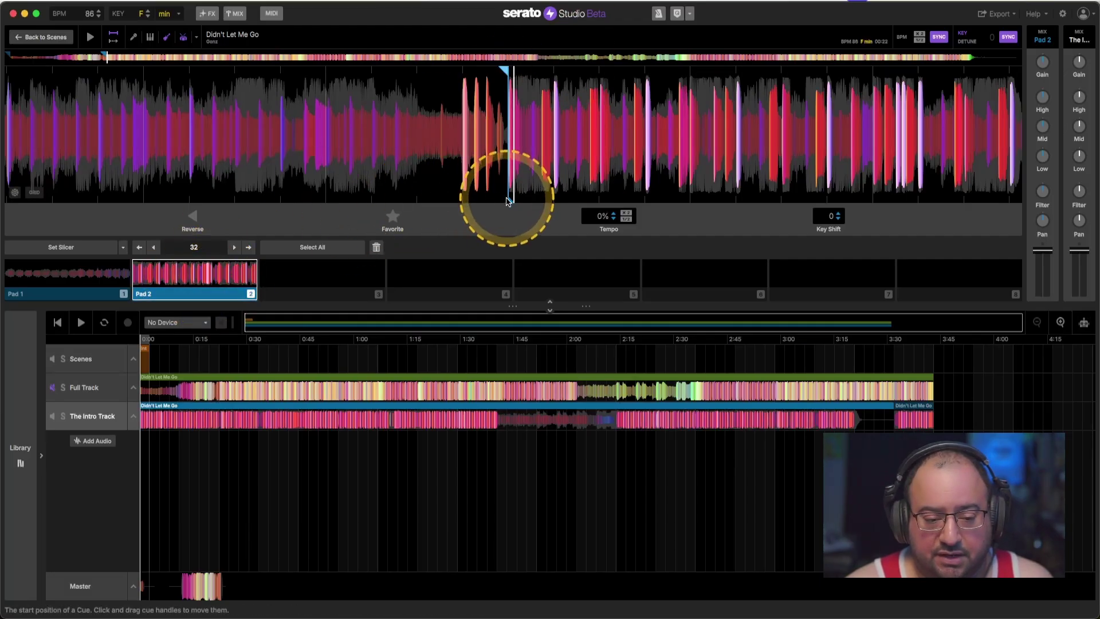
left_click_drag(509, 198, 742, 182)
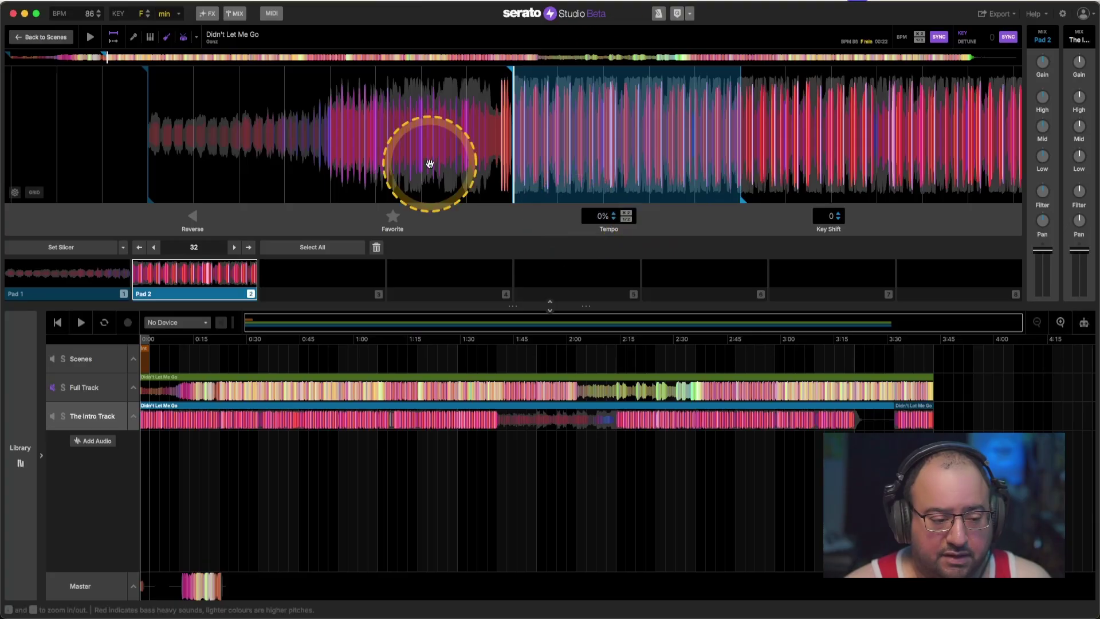
key("space")
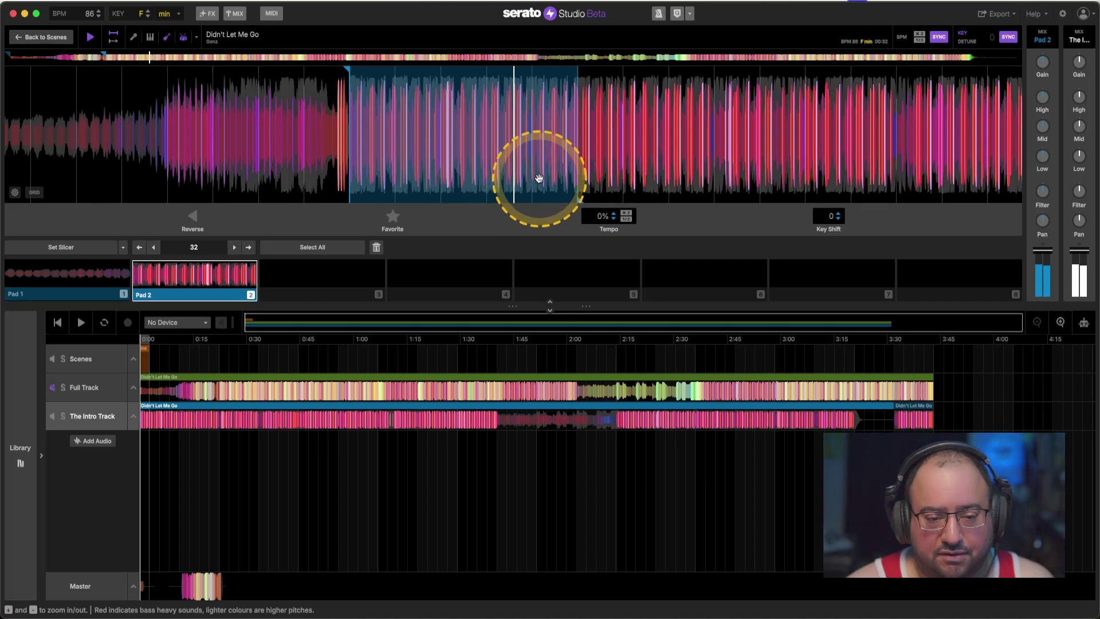
key("space")
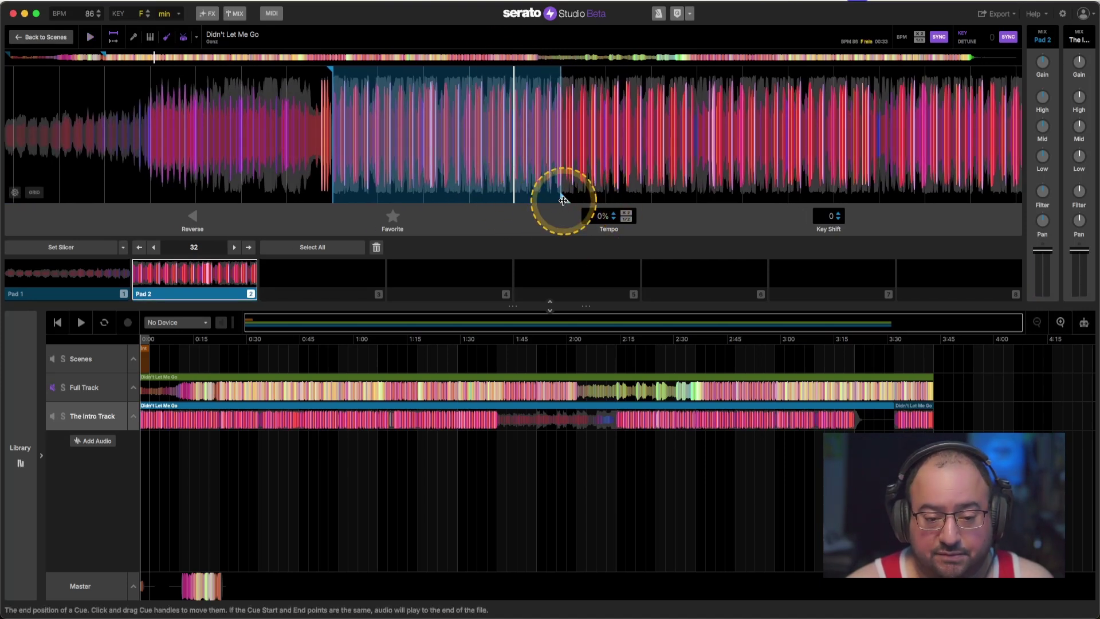
left_click_drag(578, 198, 630, 191)
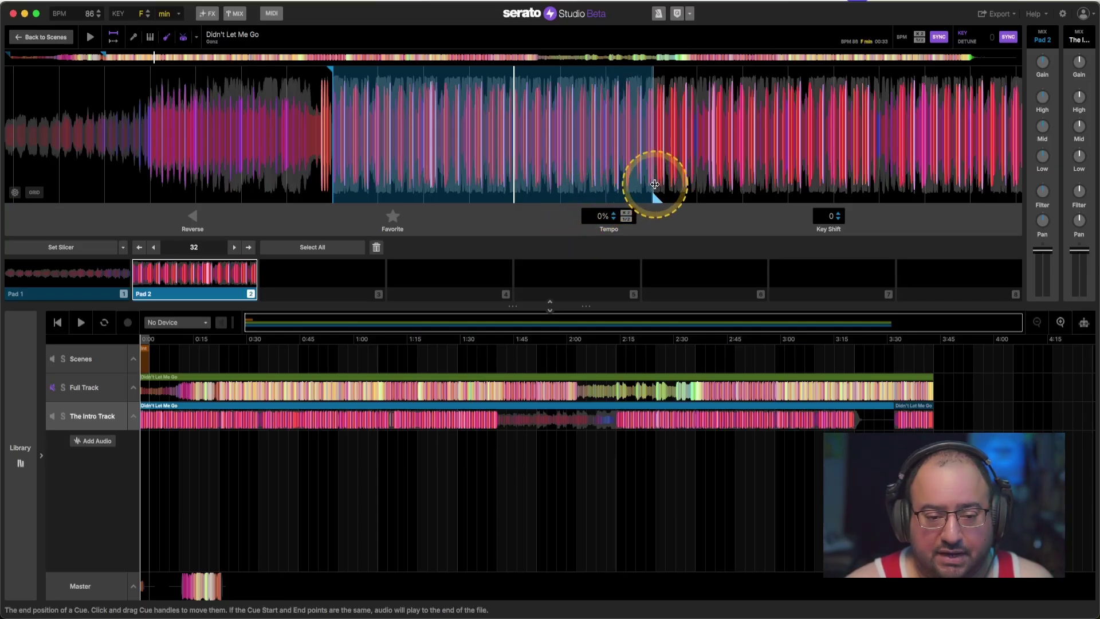
left_click(91, 38)
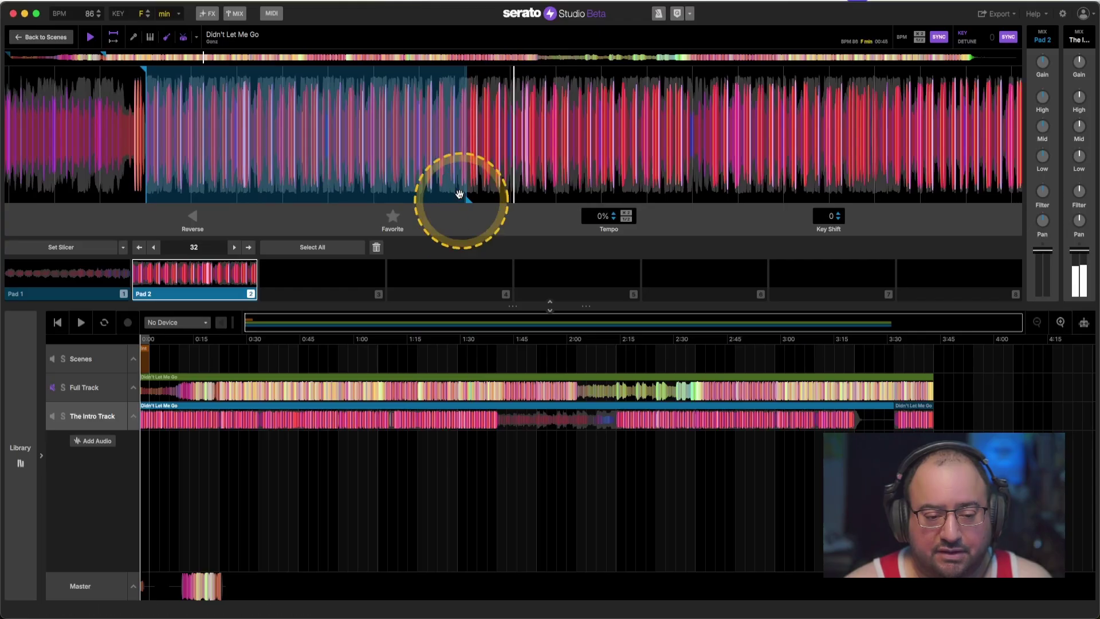
left_click_drag(459, 194, 532, 152)
key("space")
key("minus")
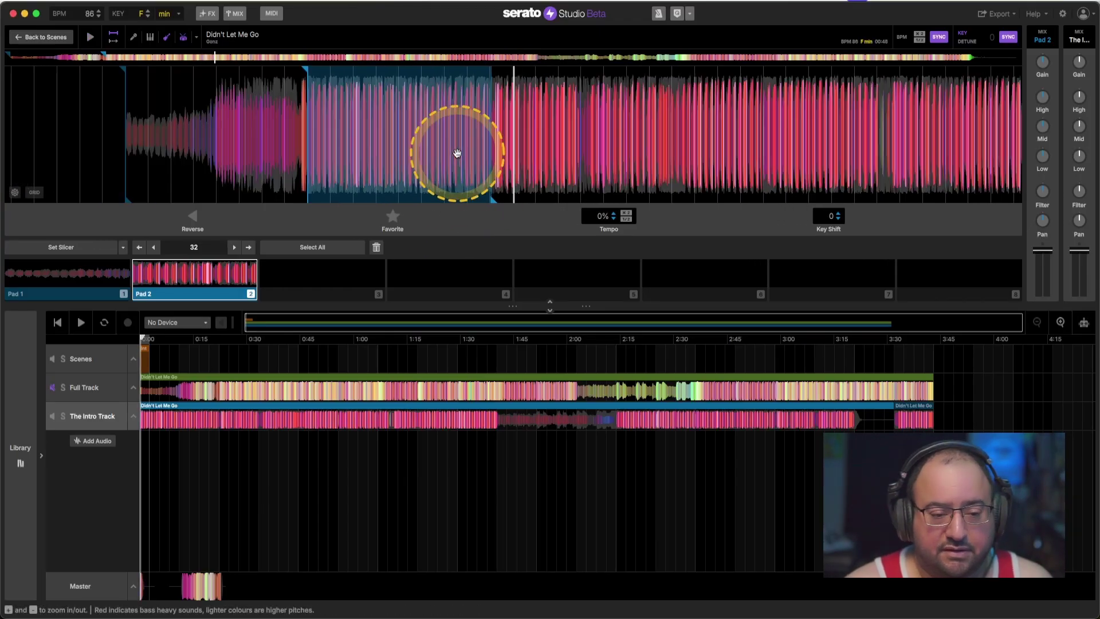
key("plus")
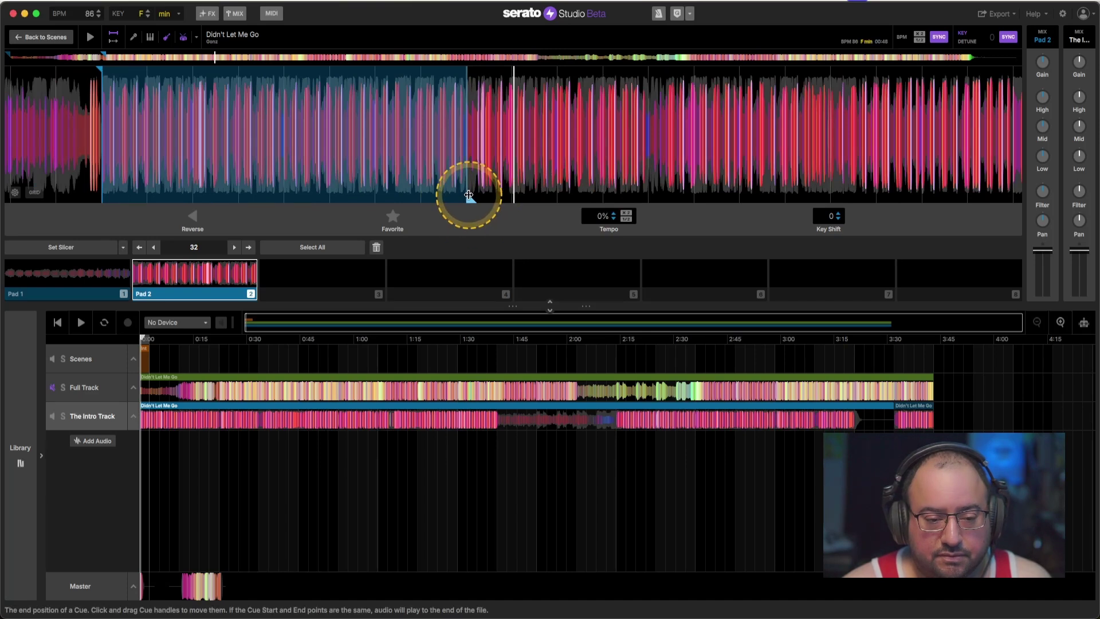
Audition the Pad 2 section through to its end point with the waveform held still and the playhead moving
key("space")
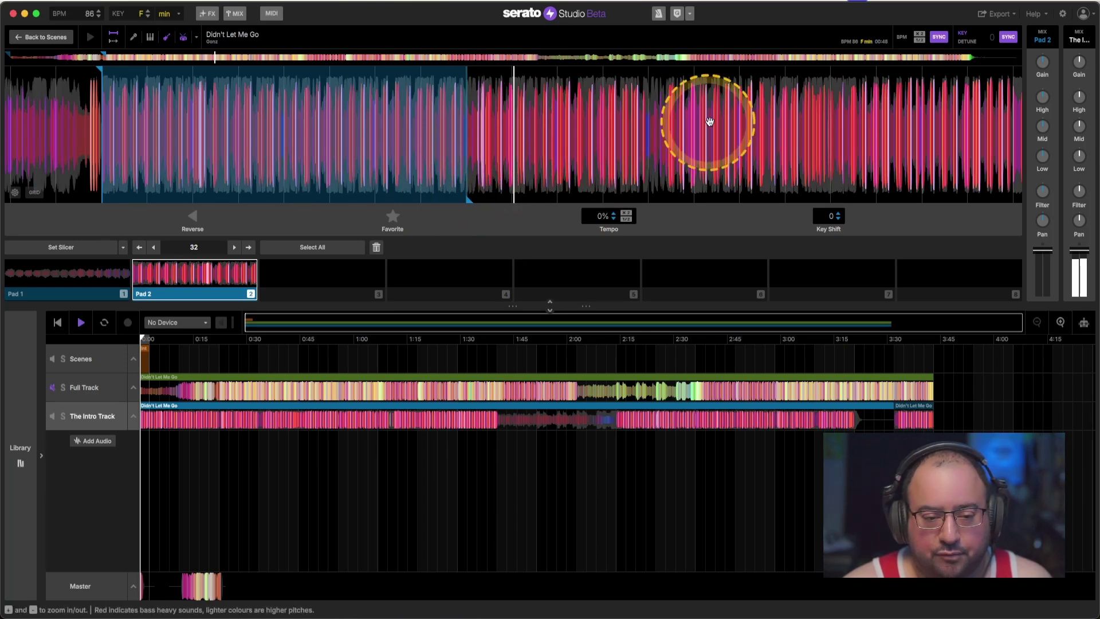
key("2")
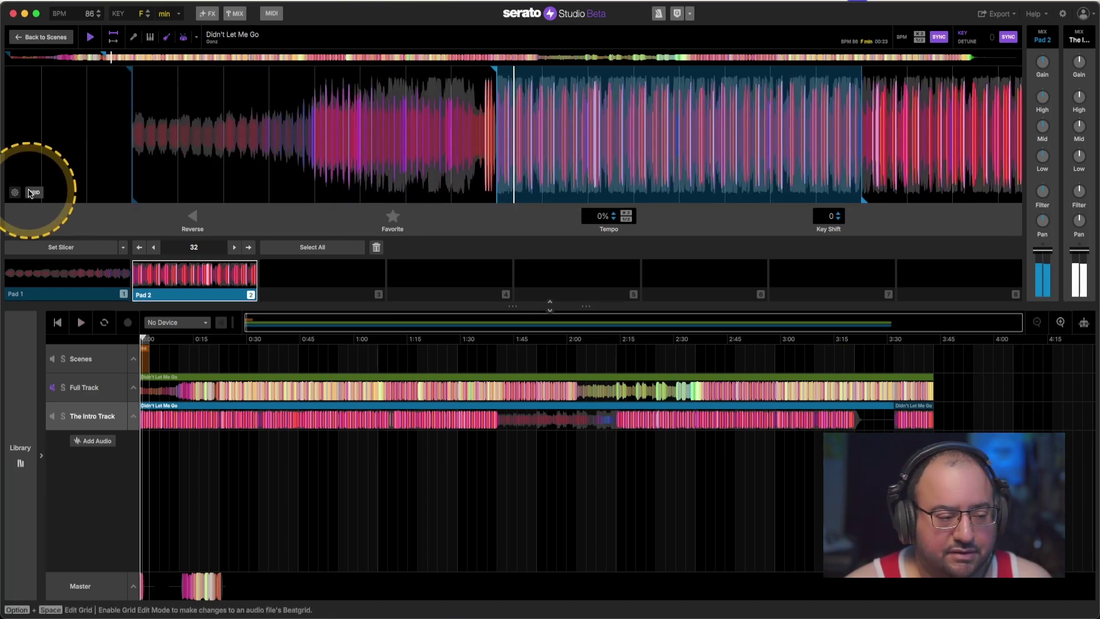
key("space")
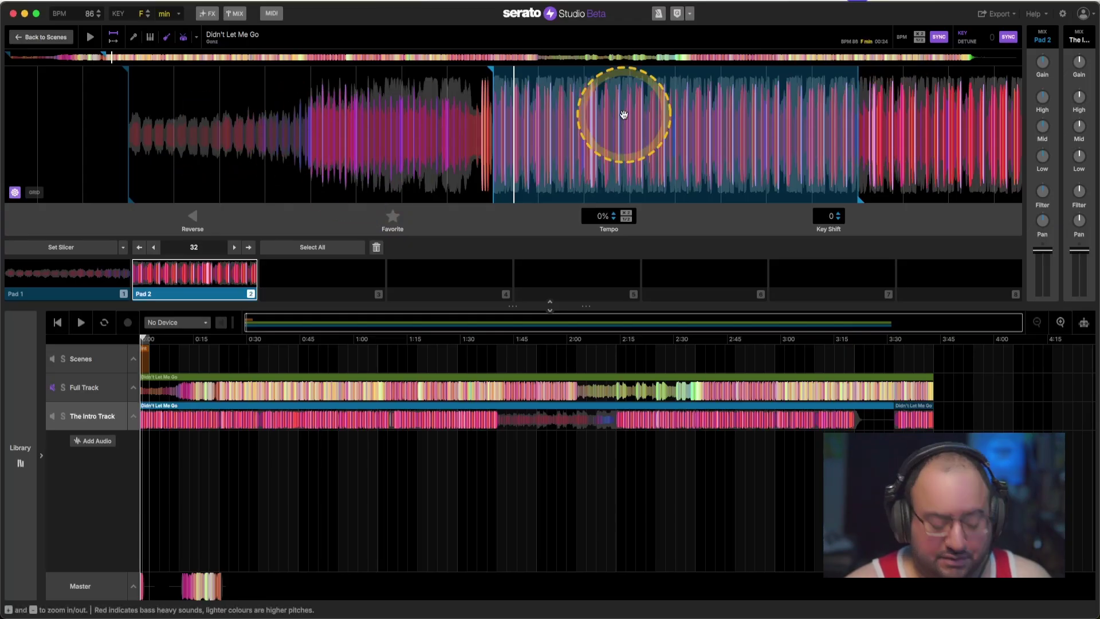
key("space")
scroll(677, 112, "up", 3)
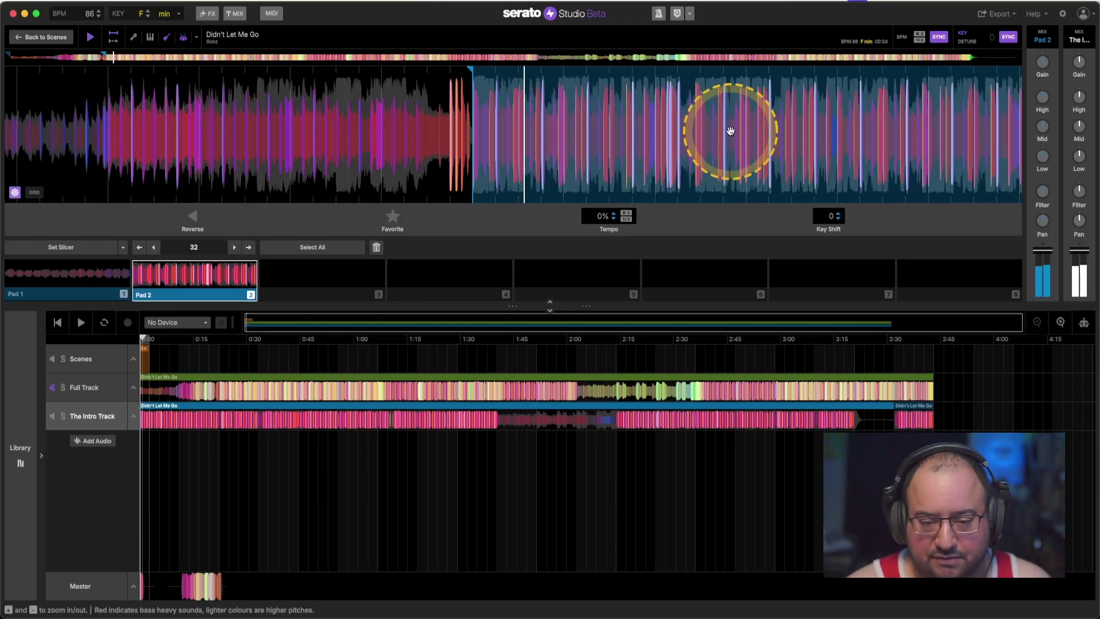
left_click_drag(572, 118, 400, 105)
key("space")
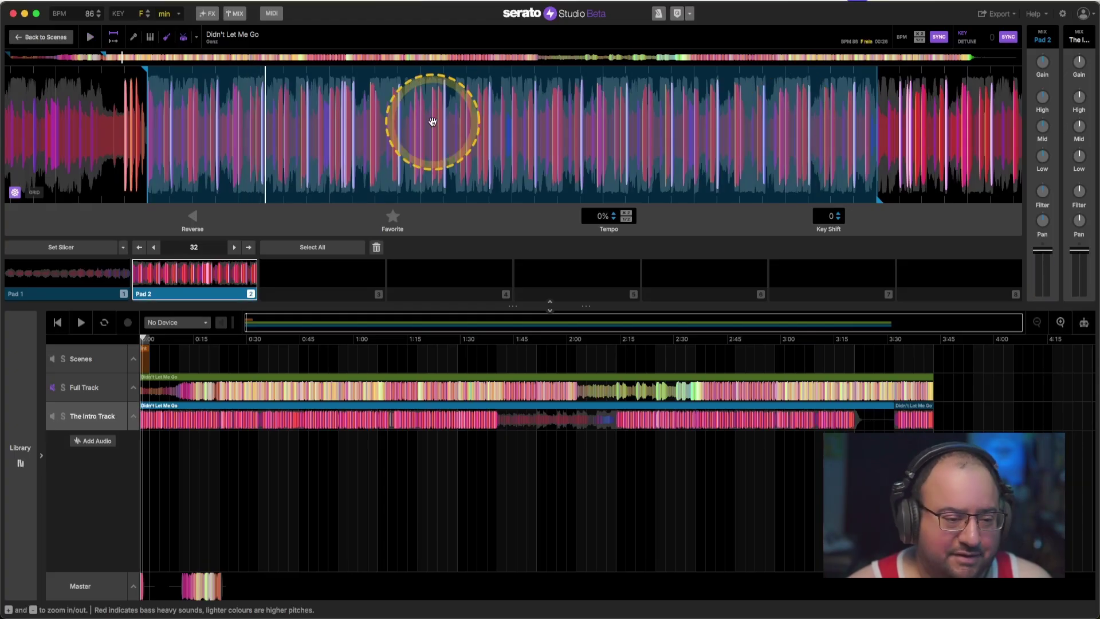
key("space")
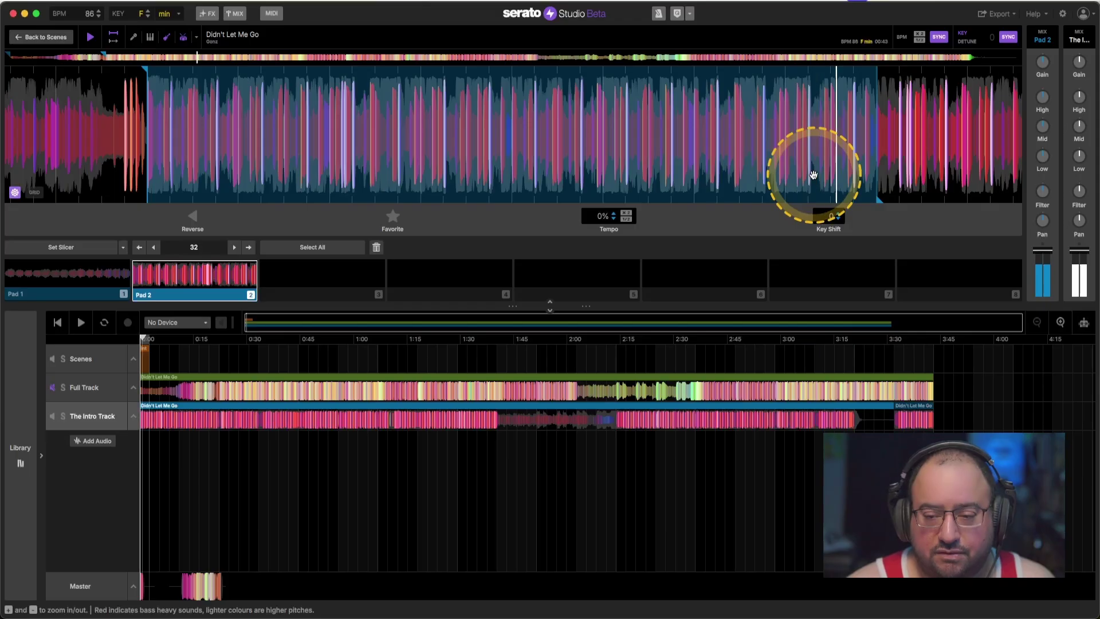
key("space")
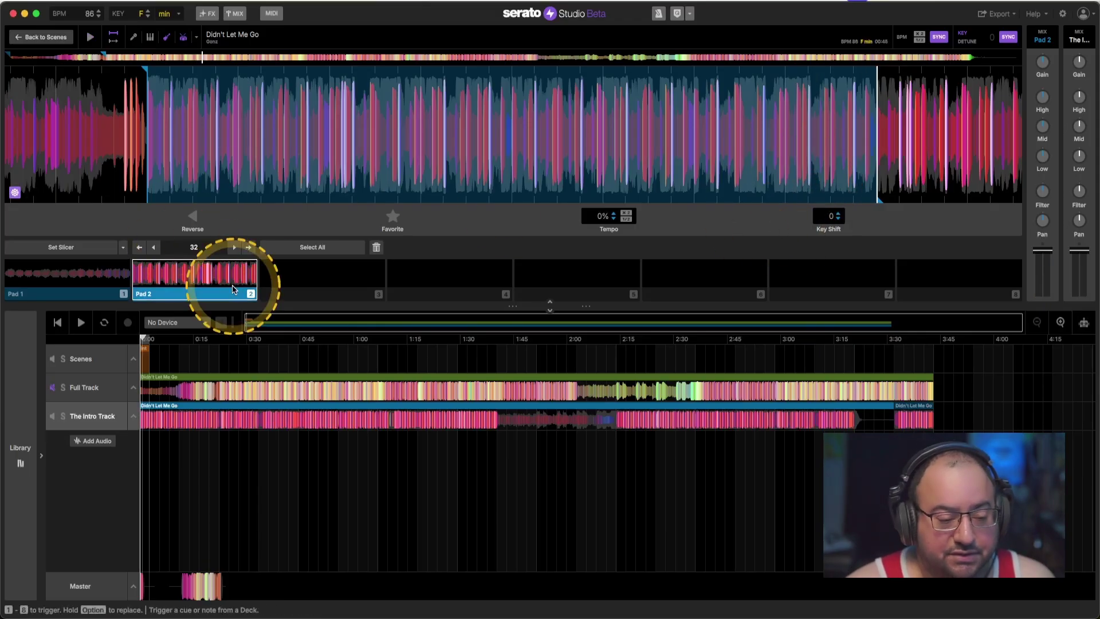
Place the trimmed Pad 2 section at the start of The Intro Track and delete the long clip following it
left_click(210, 272)
left_click_drag(209, 272, 214, 418)
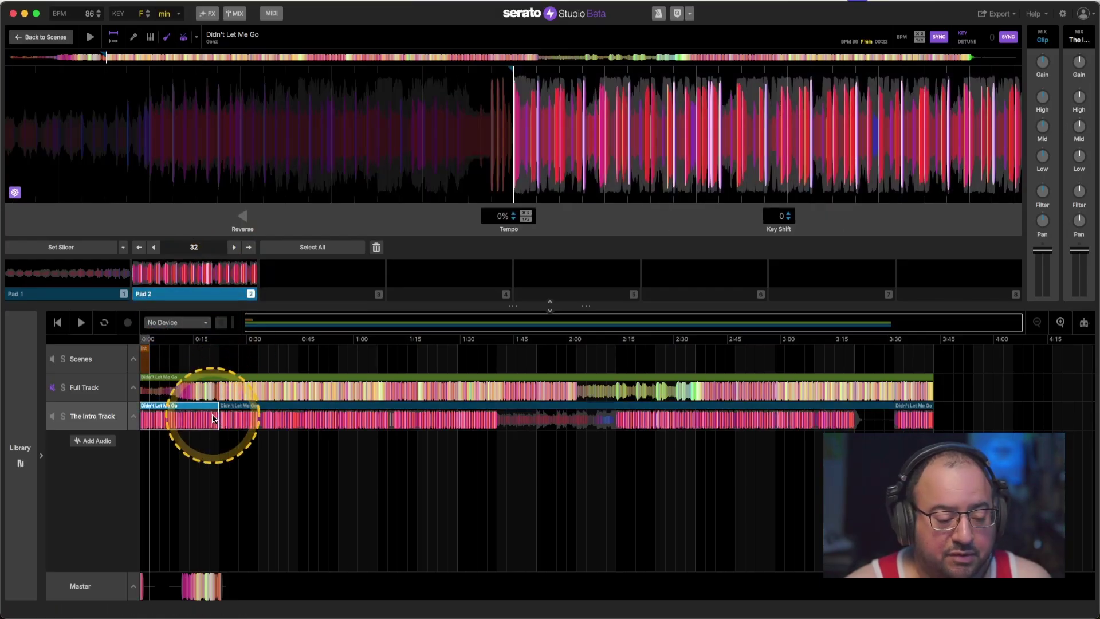
left_click(256, 407)
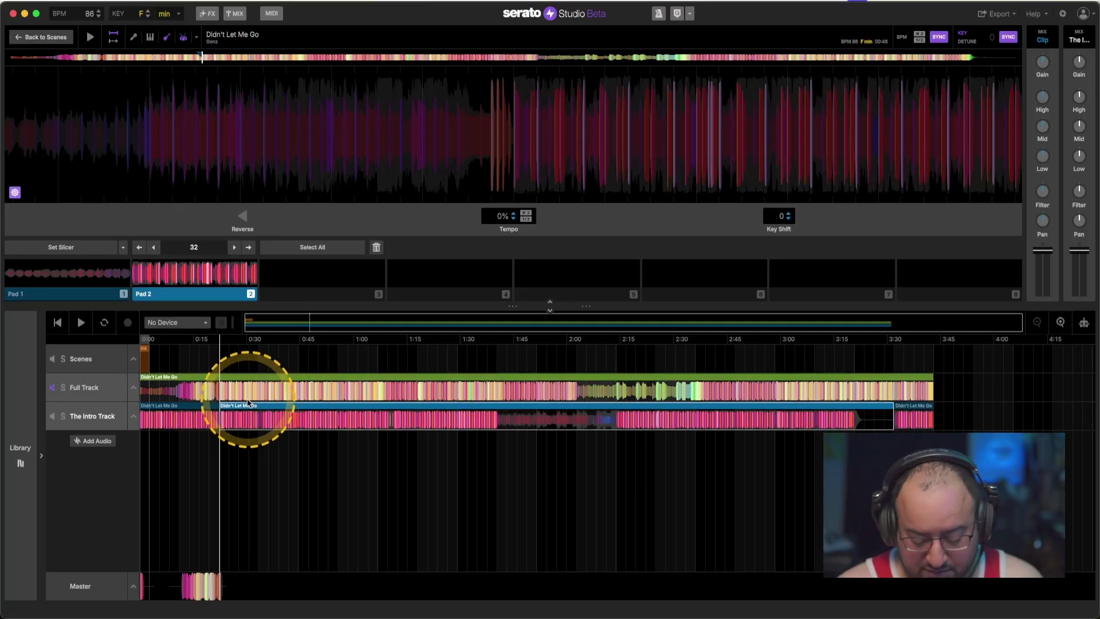
key("Delete")
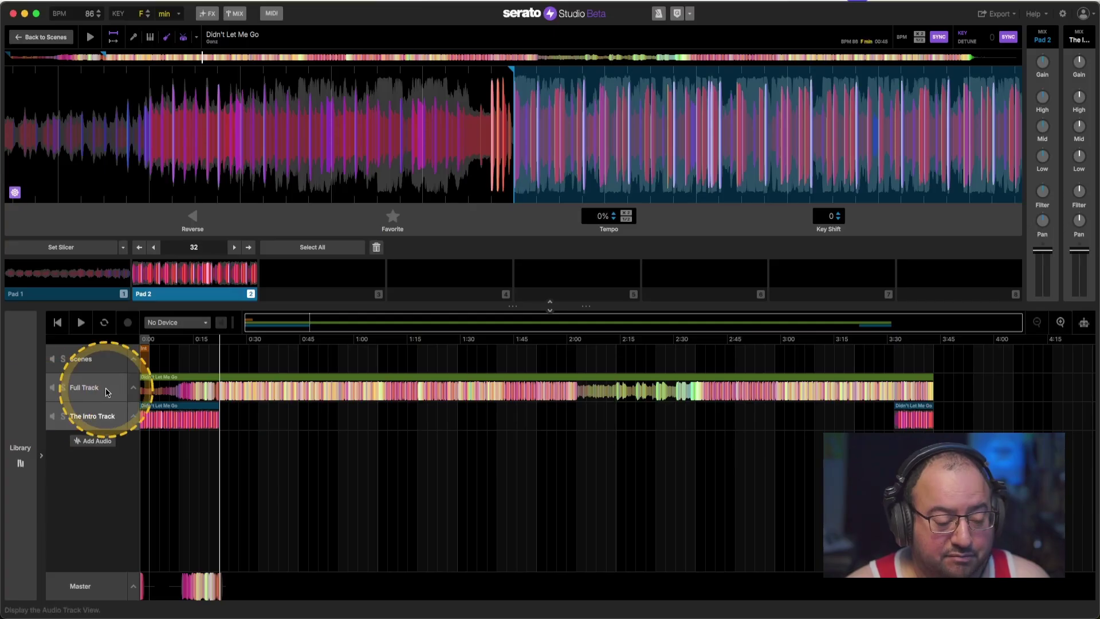
left_click(170, 340)
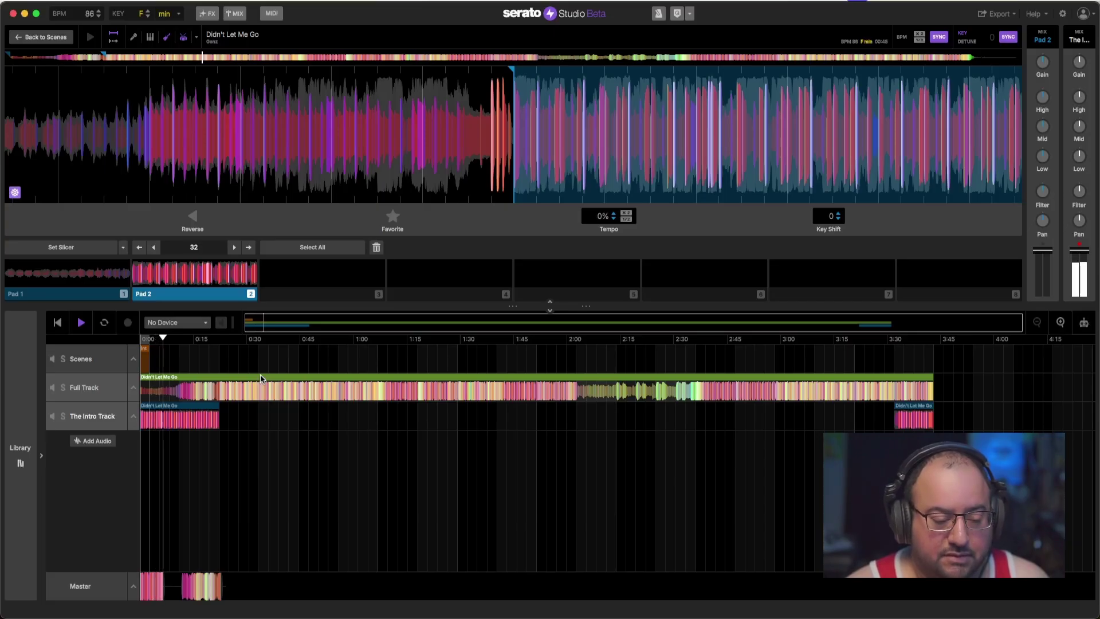
Stop playback and delete the leftover clip at about 3:30 on The Intro Track
key("space")
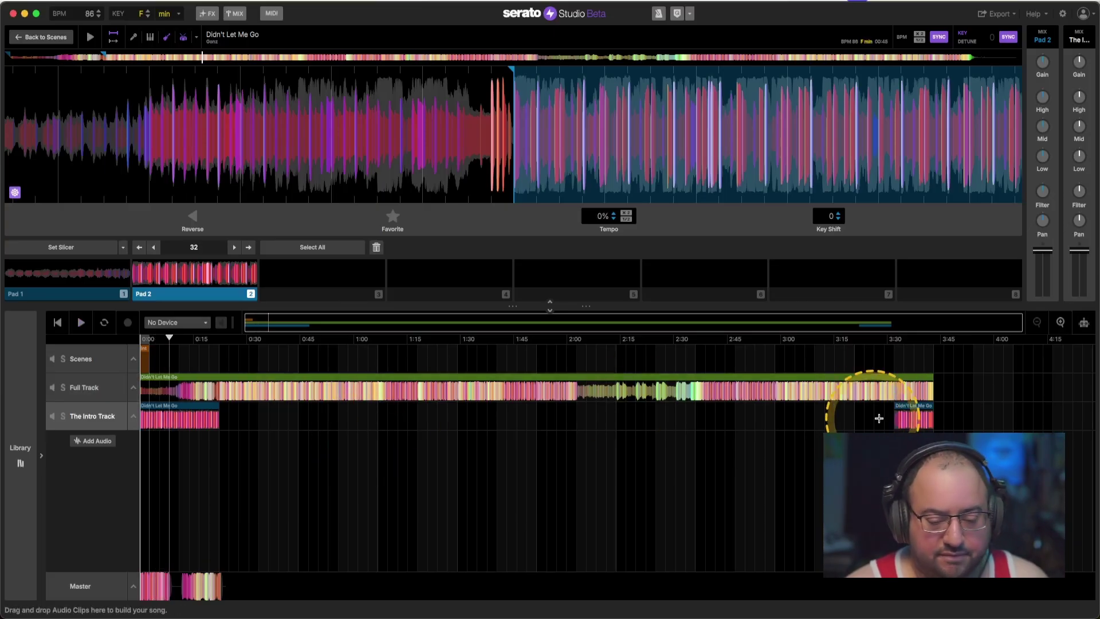
left_click(924, 410)
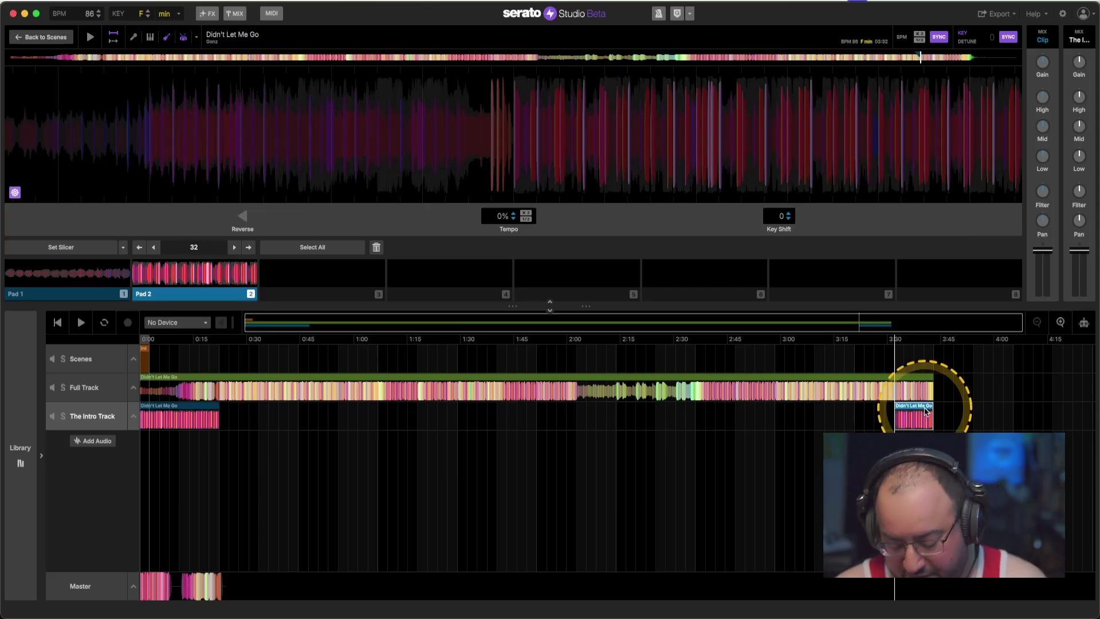
key("Delete")
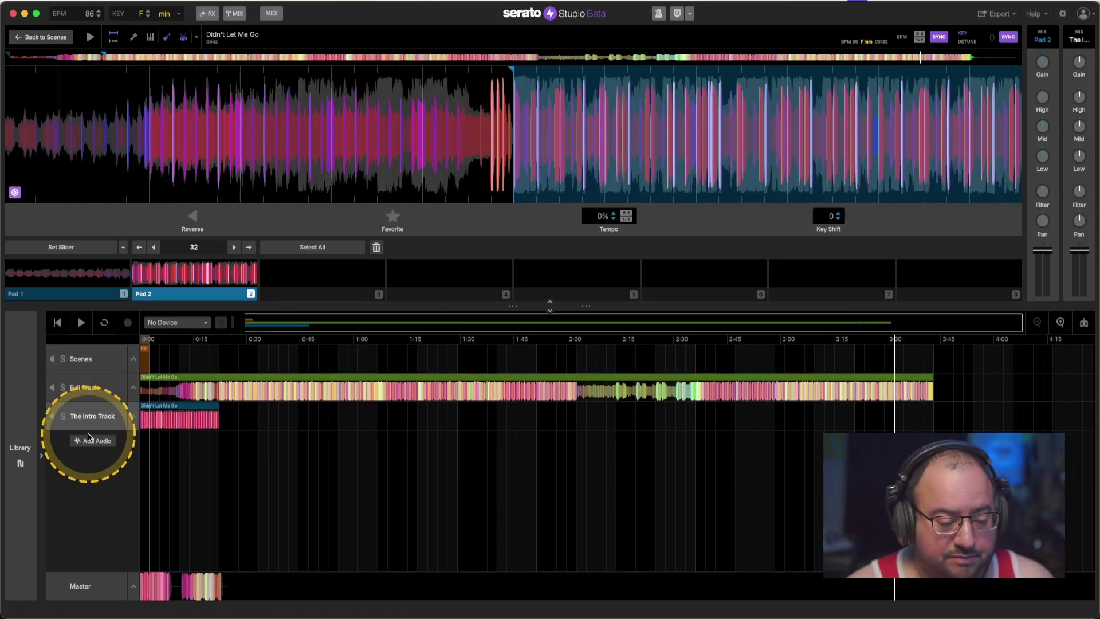
Increase the height of the Full Track and The Intro Track rows and enlarge the song timeline area
left_click(133, 388)
left_click(133, 381)
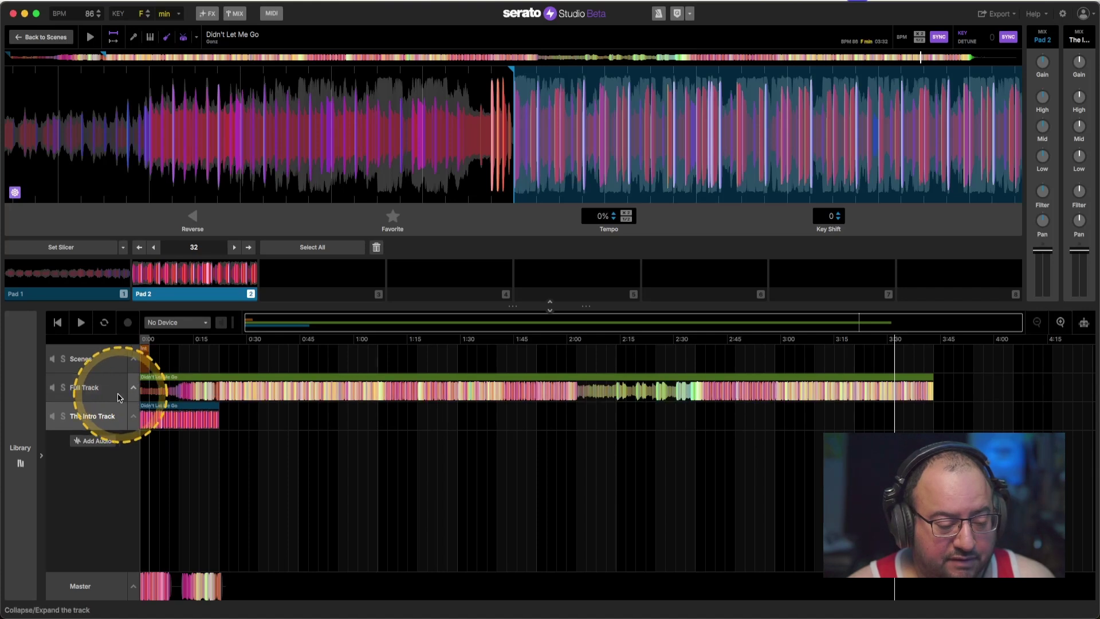
left_click_drag(118, 401, 110, 528)
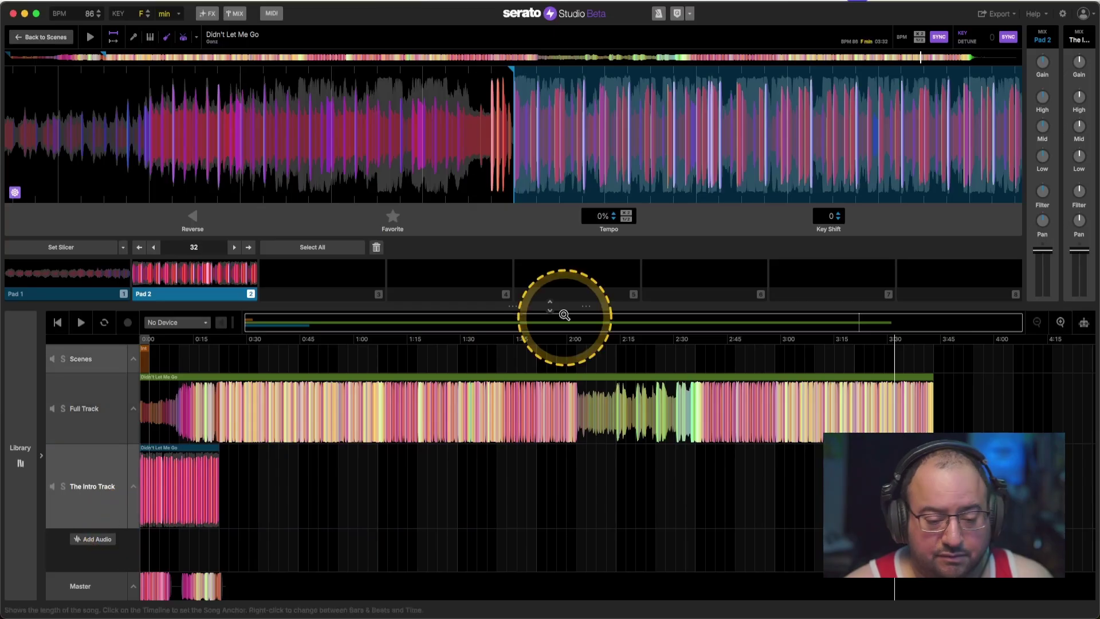
left_click_drag(582, 308, 585, 222)
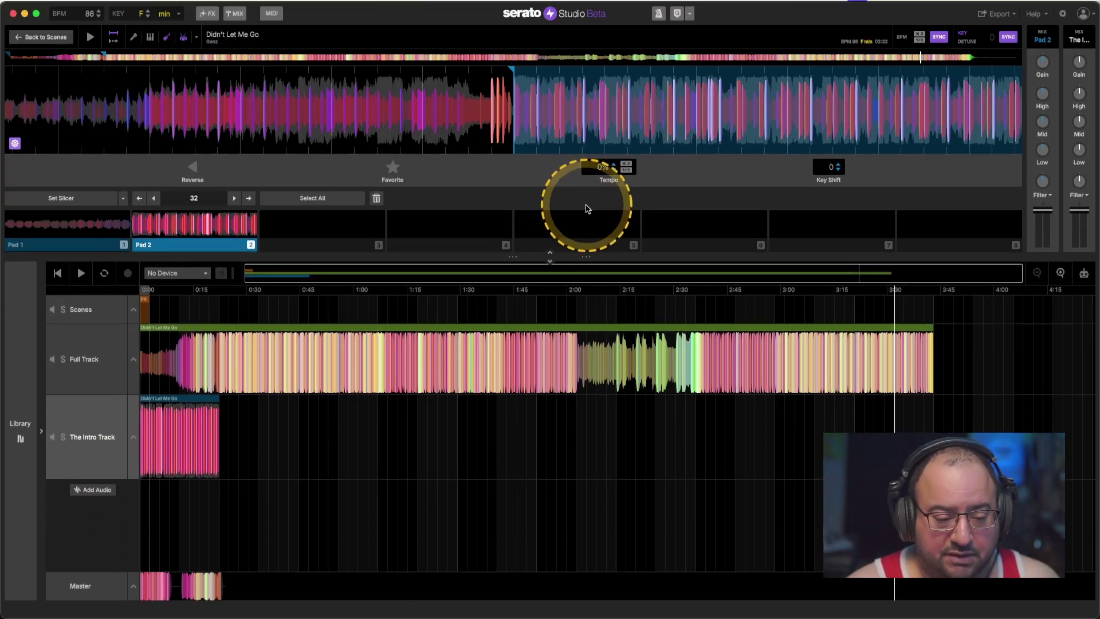
Reorder the tracks so The Intro Track sits above the Full Track
left_click(1060, 273)
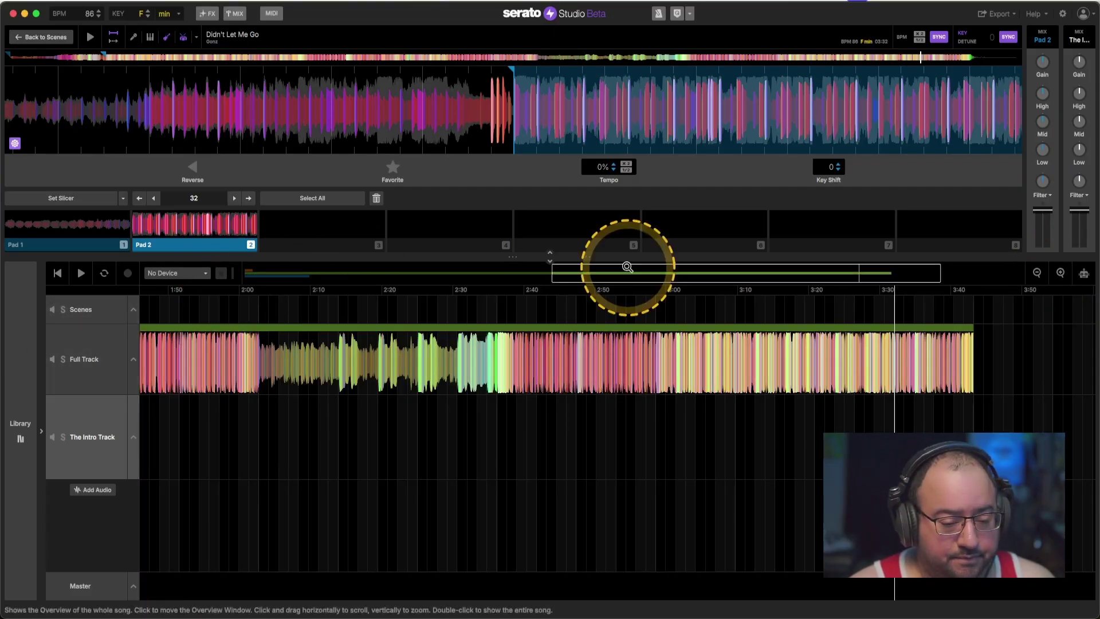
left_click(606, 274)
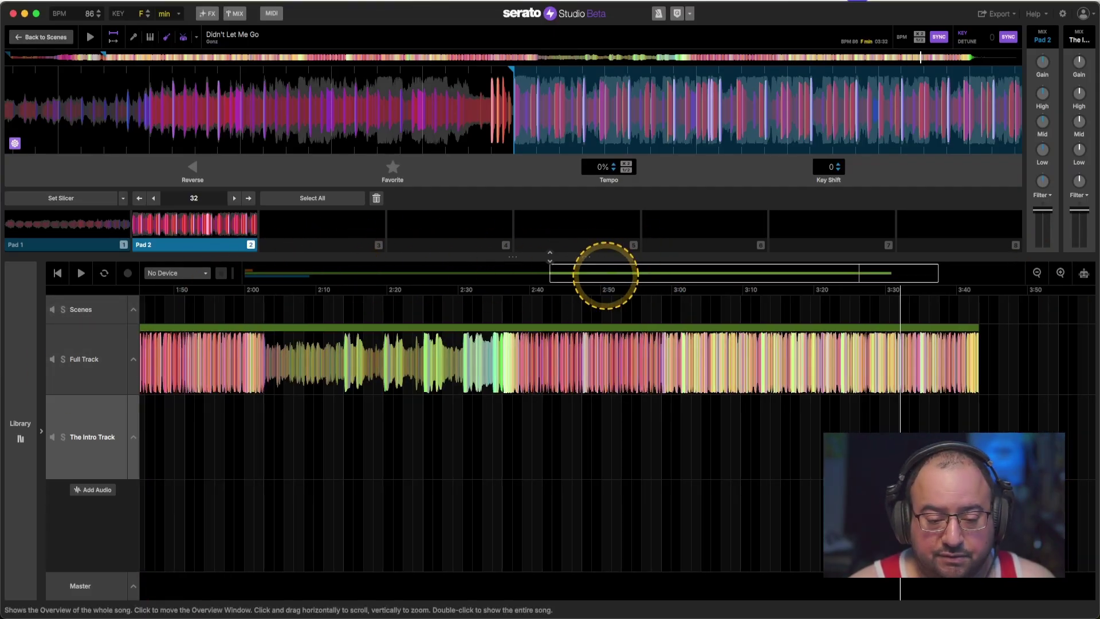
mouse_move(606, 274)
left_mouse_down()
mouse_move(628, 277)
mouse_move(600, 274)
mouse_move(611, 275)
left_mouse_up()
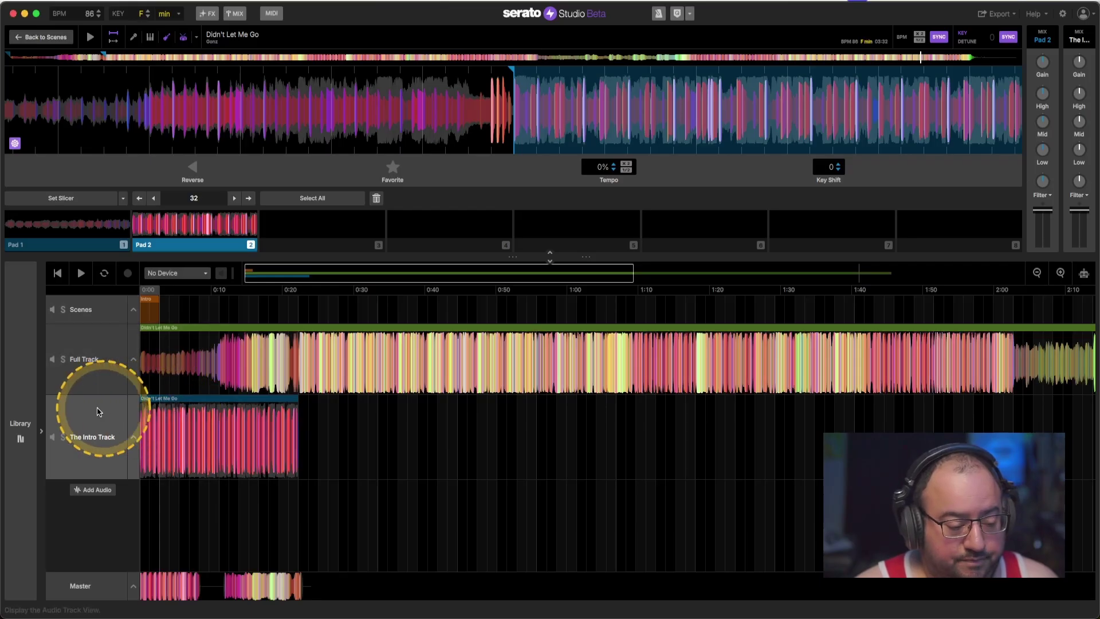
left_click_drag(92, 409, 96, 336)
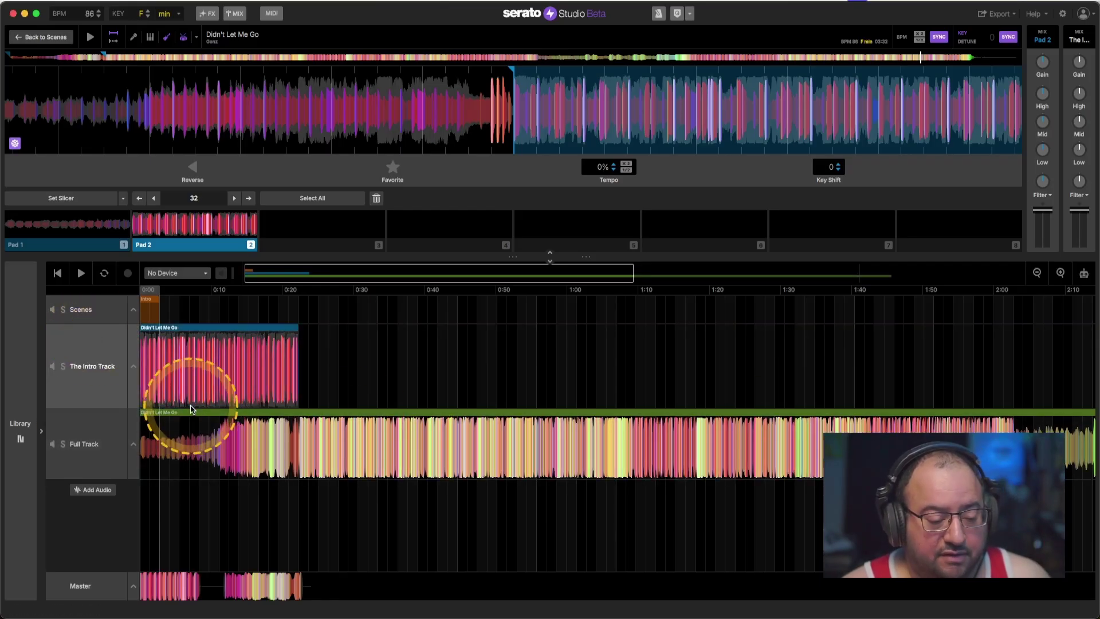
Move the Full Track clip so it starts at about 0:22, where the clip on The Intro Track ends
left_click_drag(166, 412, 323, 411)
left_click_drag(191, 417, 355, 417)
left_click(314, 234)
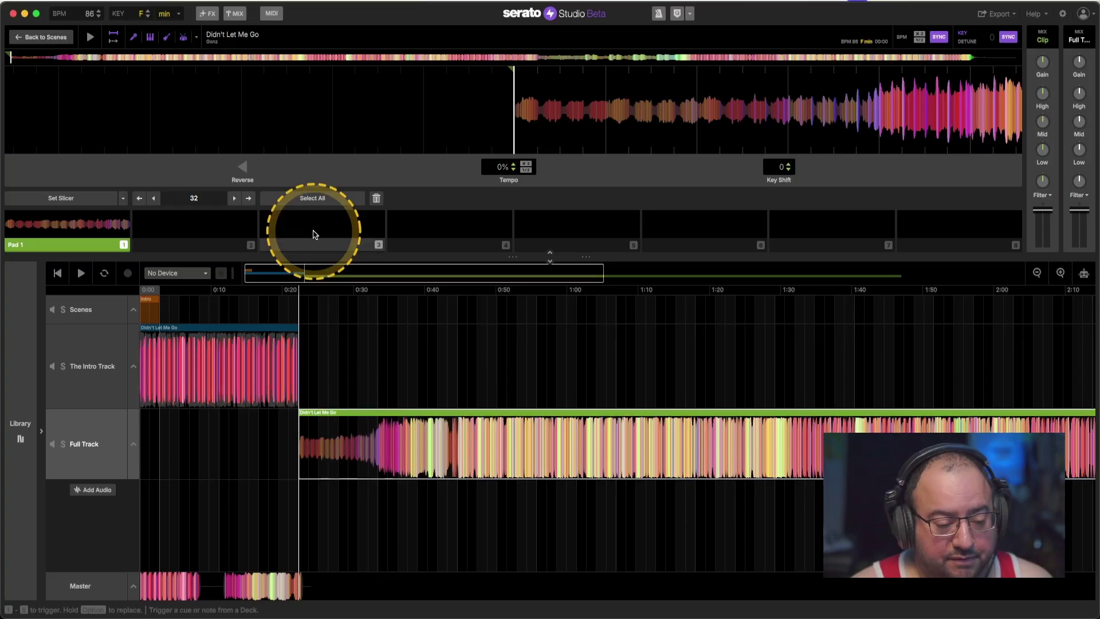
left_click(355, 463)
left_click(263, 351)
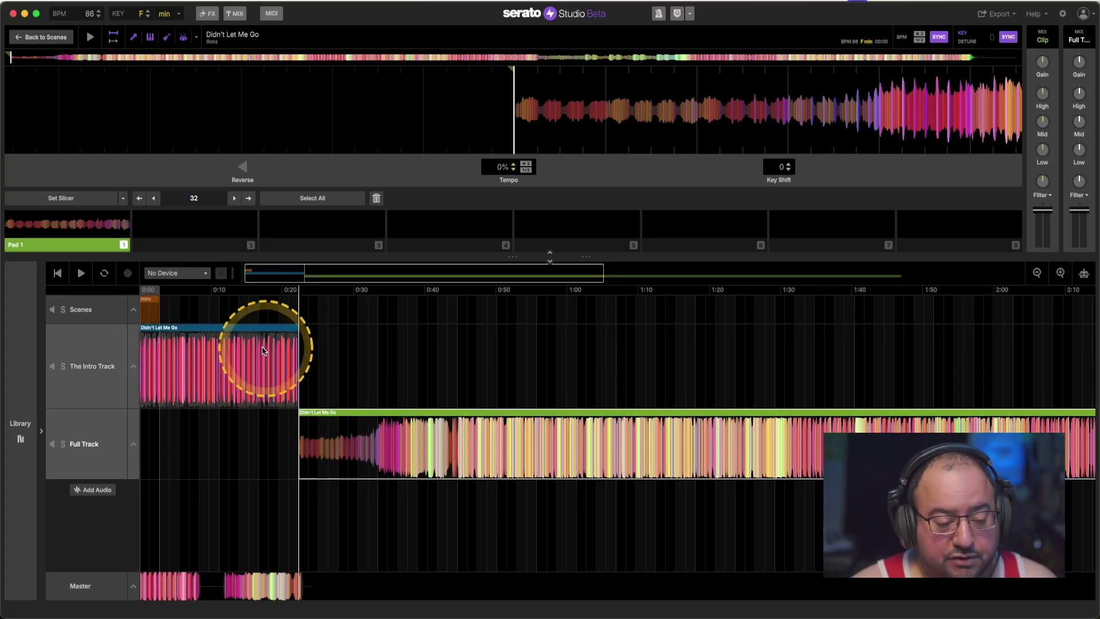
left_click(336, 424)
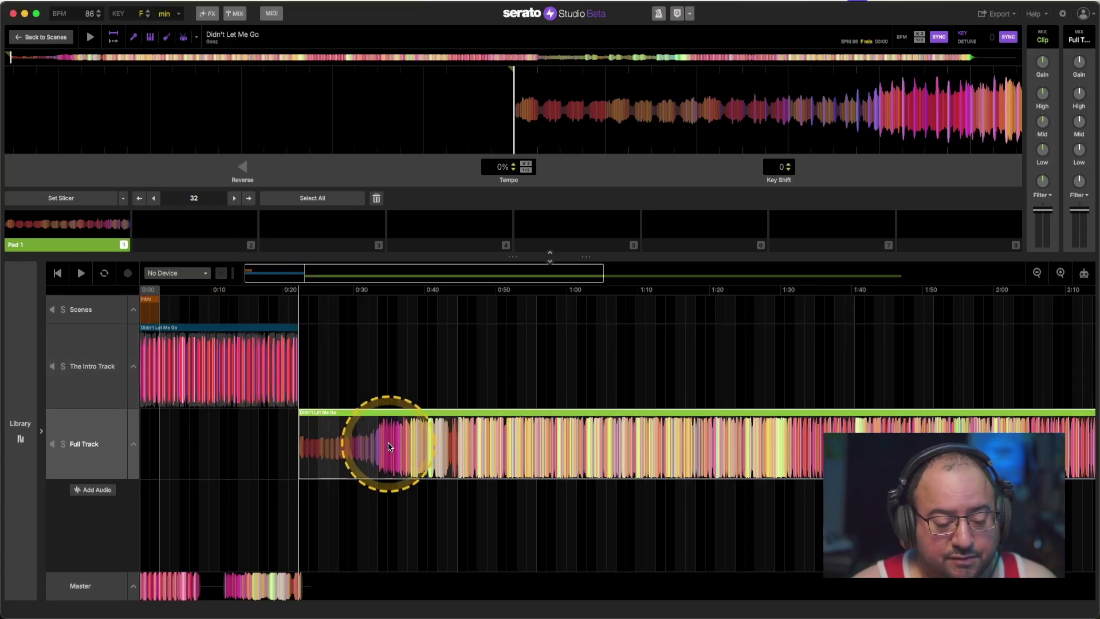
Audition the change from the intro clip to the Full Track clip, starting at about 0:18
mouse_move(388, 446)
left_mouse_down()
mouse_move(421, 439)
mouse_move(449, 408)
mouse_move(456, 423)
mouse_move(294, 326)
mouse_move(268, 294)
mouse_move(437, 400)
left_mouse_up()
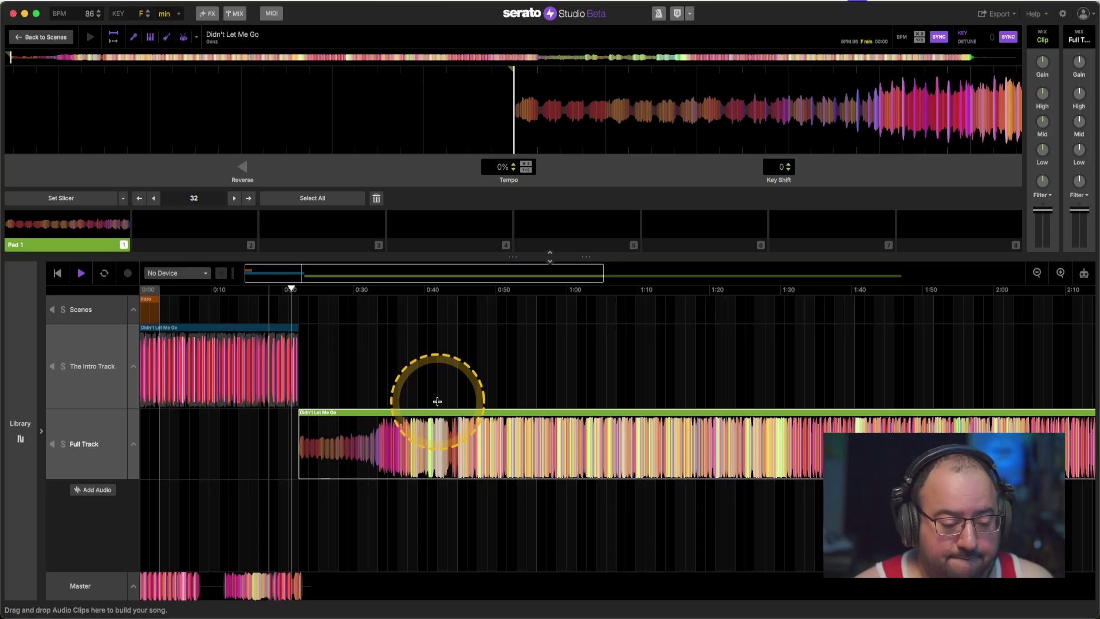
left_click(1058, 273)
left_click(1059, 273)
key("space")
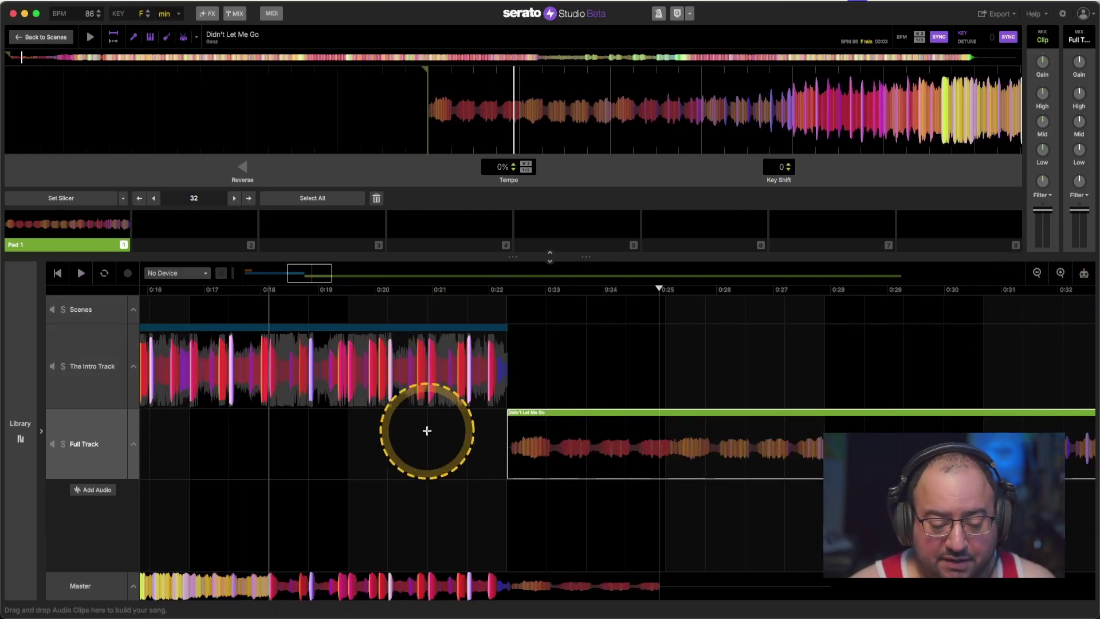
Snap the Full Track clip's start to the end of the intro clip and audition it from that point
left_click(1058, 274)
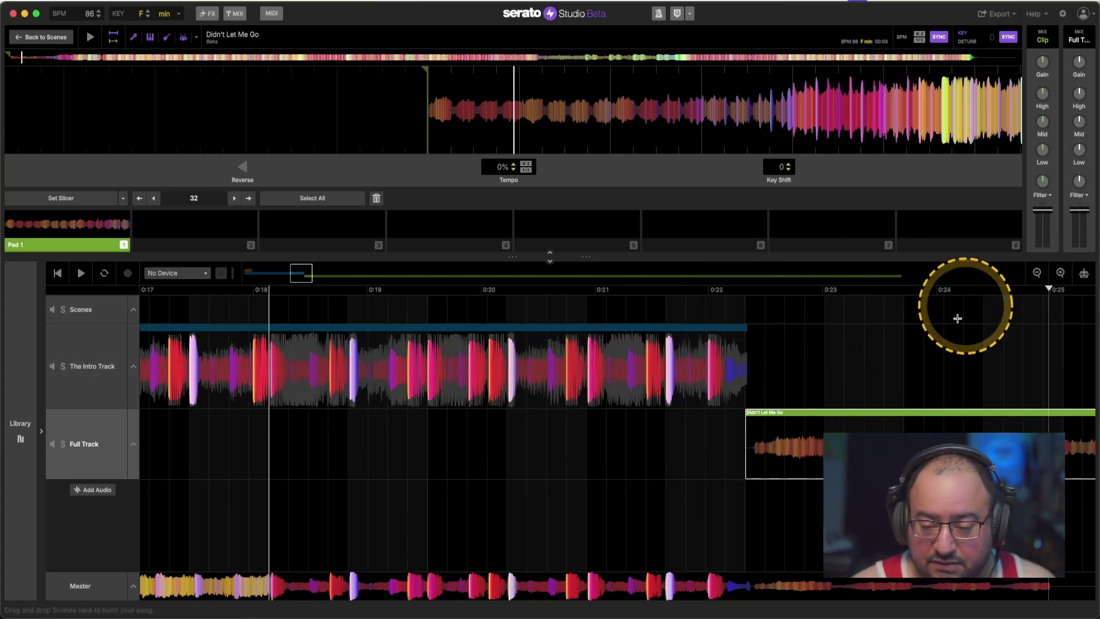
left_click_drag(745, 441, 780, 414)
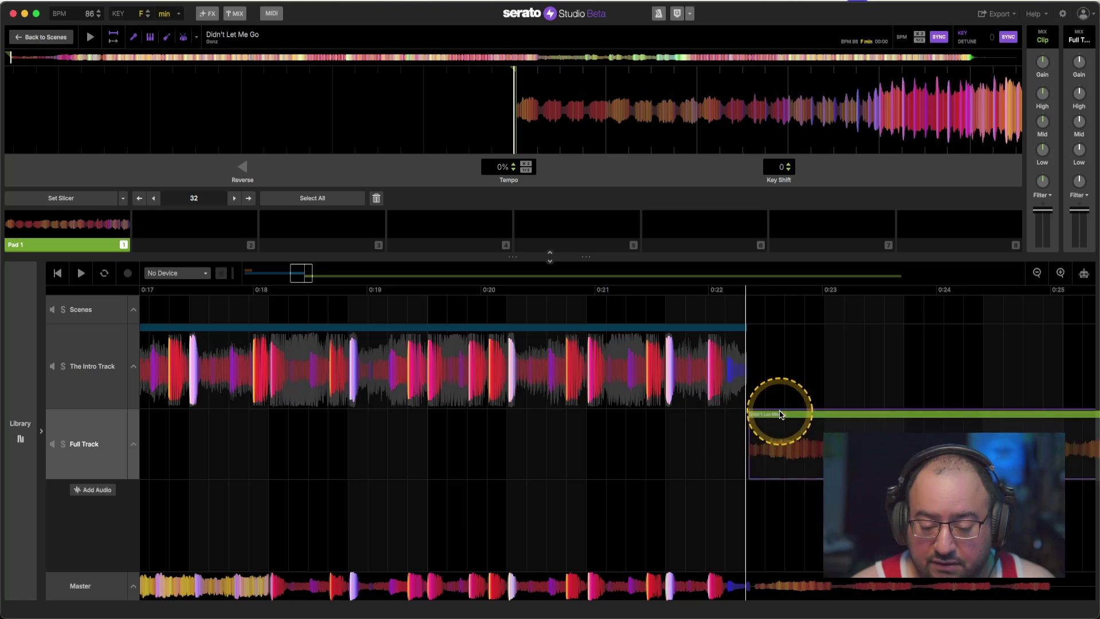
key("space")
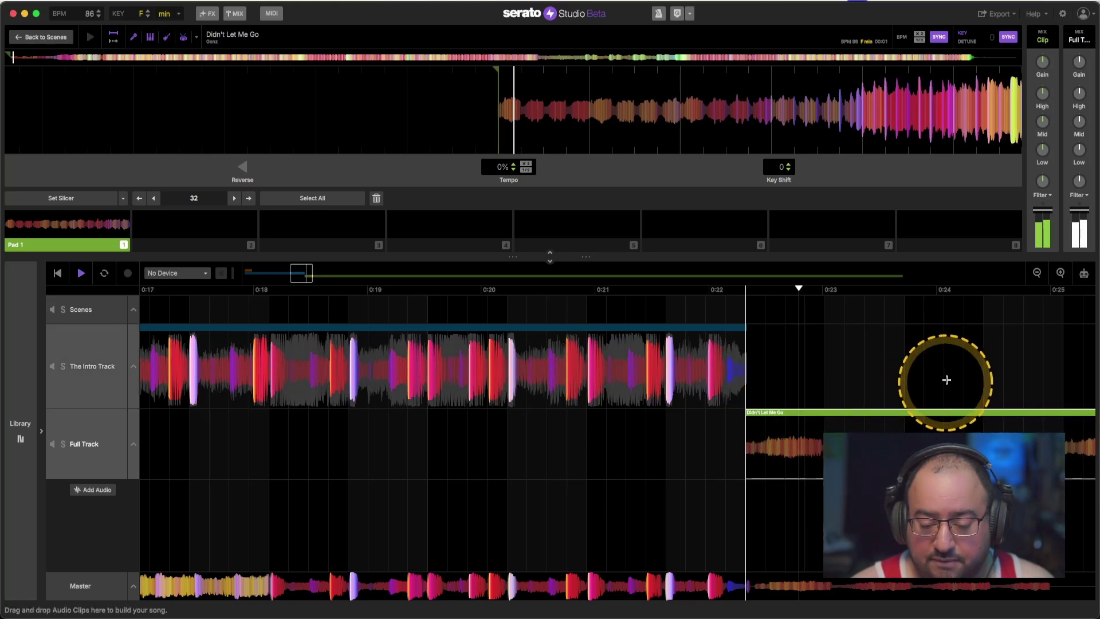
key("space")
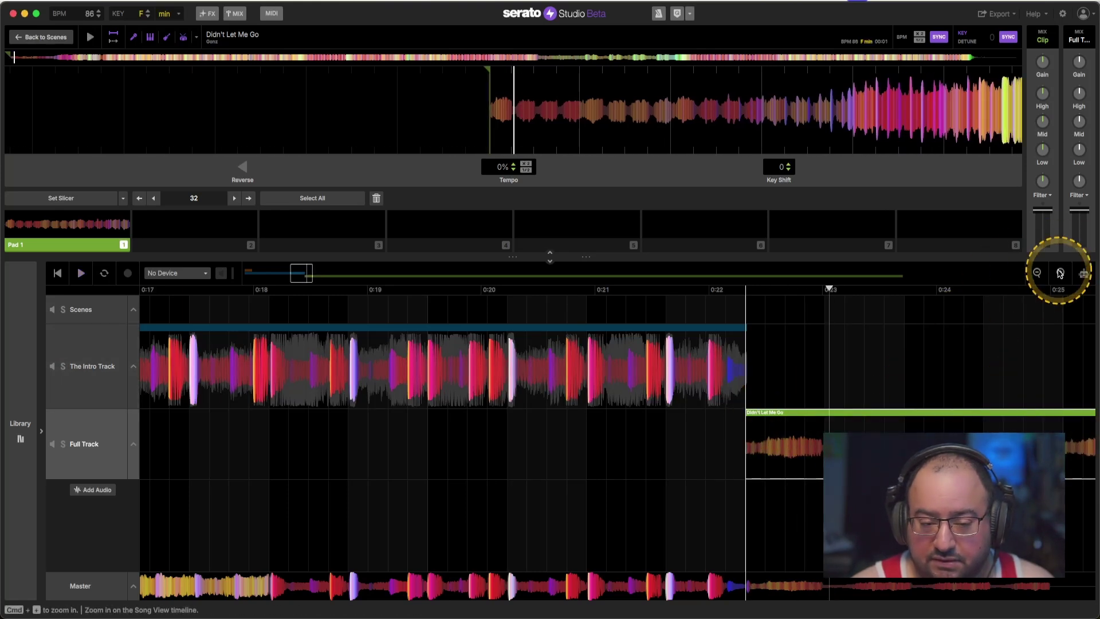
Audition the join between the clips and trim the intro clip's end to meet the Full Track clip's start
left_click(1060, 273)
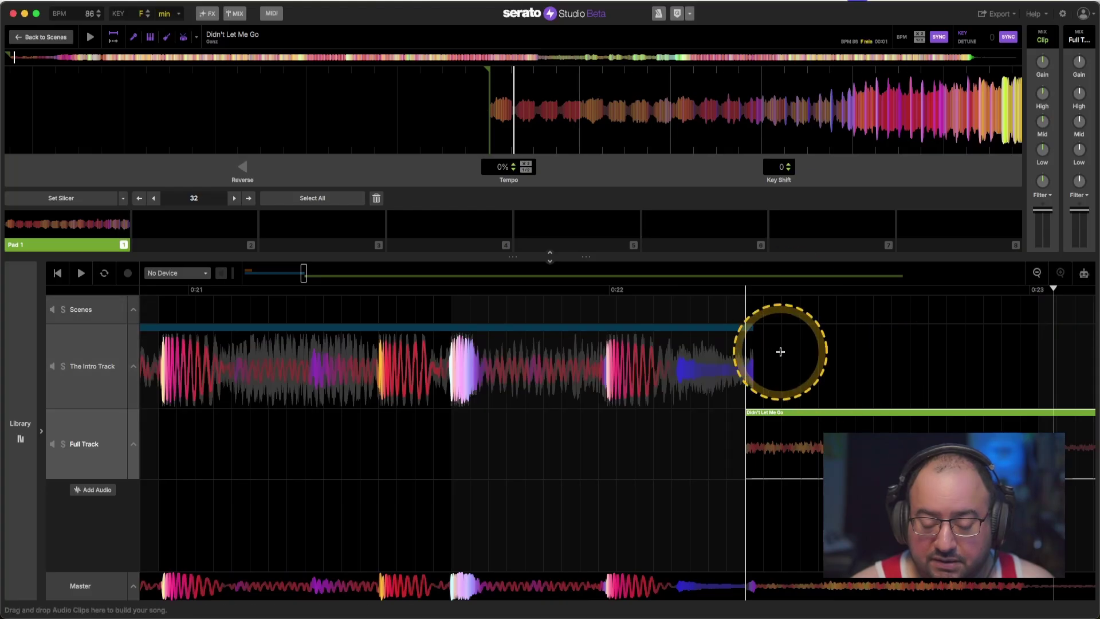
left_click(491, 293)
left_click(675, 355)
left_click(781, 401)
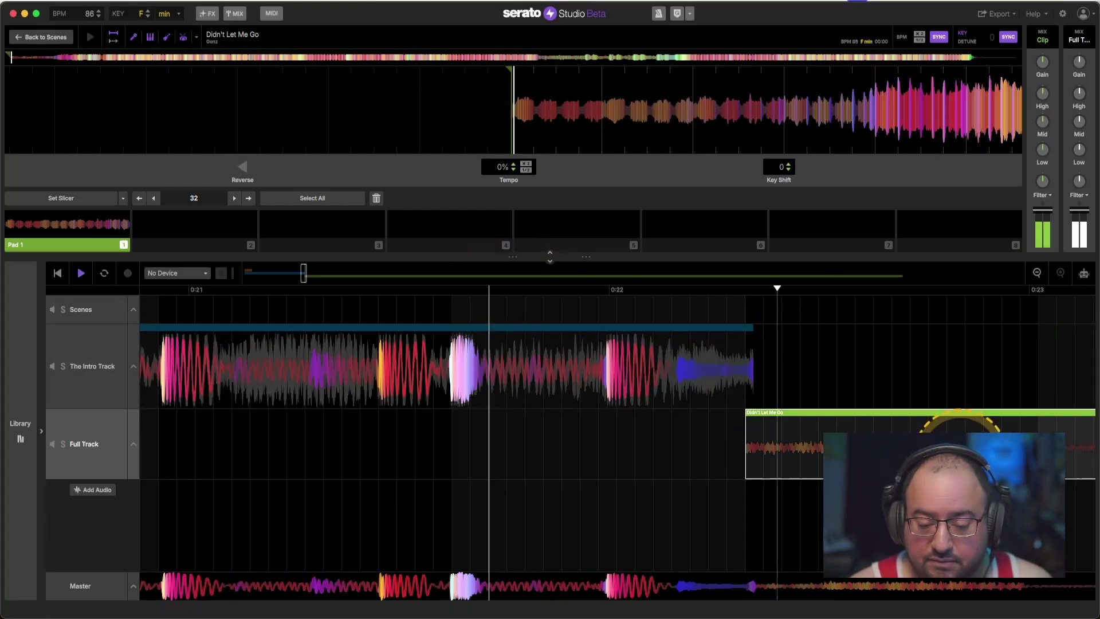
left_click(755, 328)
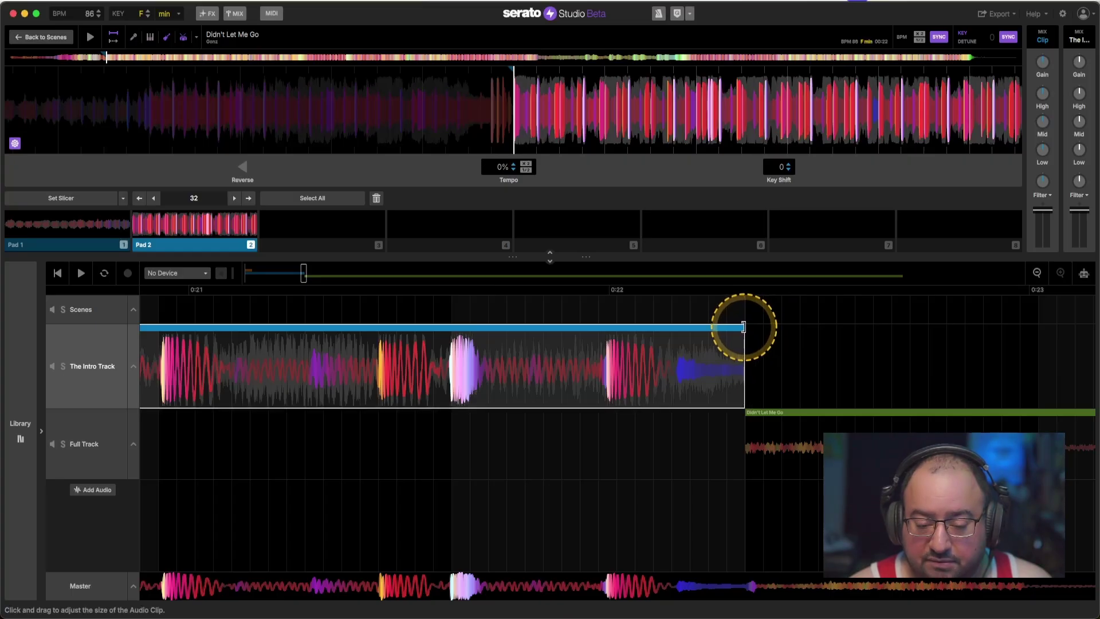
Replay the trimmed transition and keep listening through the quiet opening of the Full Track clip
left_click(1037, 272)
key("space")
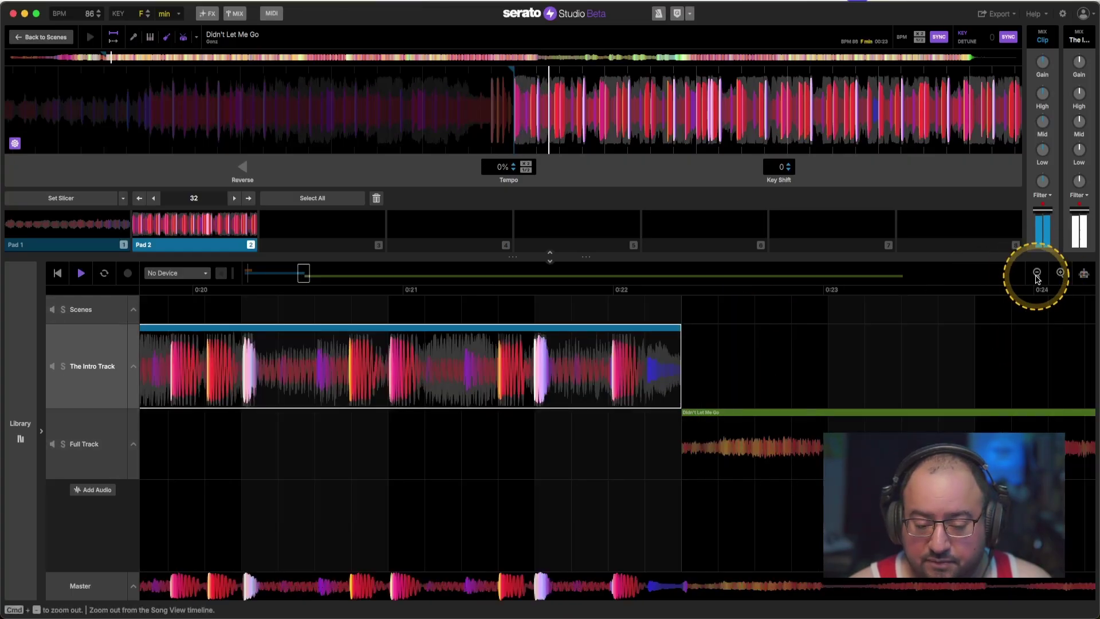
left_click(597, 290)
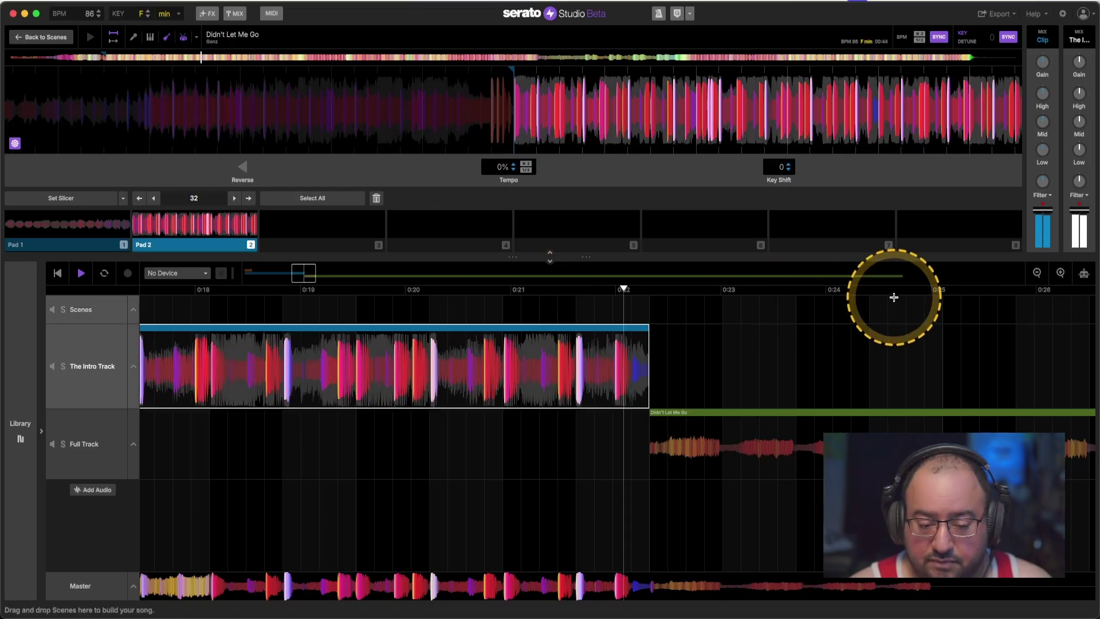
left_click(1037, 273)
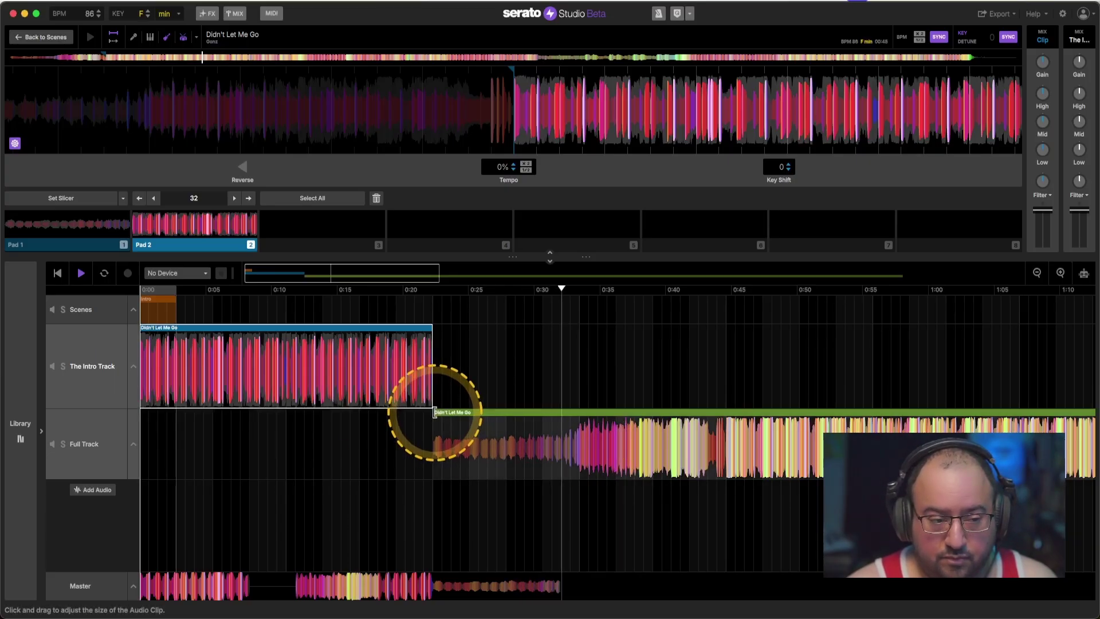
Trim the quiet opening off the Full Track clip so it starts at about 0:34, and stop playback
left_click_drag(434, 412, 581, 403)
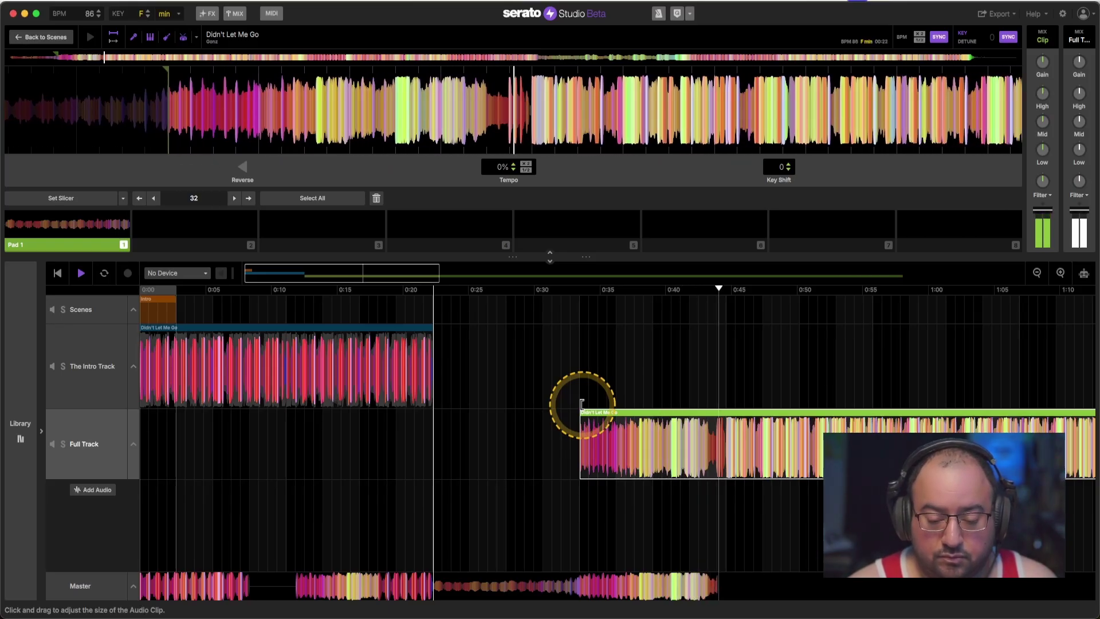
key("space")
mouse_move(581, 404)
left_mouse_down()
mouse_move(654, 412)
mouse_move(554, 414)
mouse_move(584, 417)
left_mouse_up()
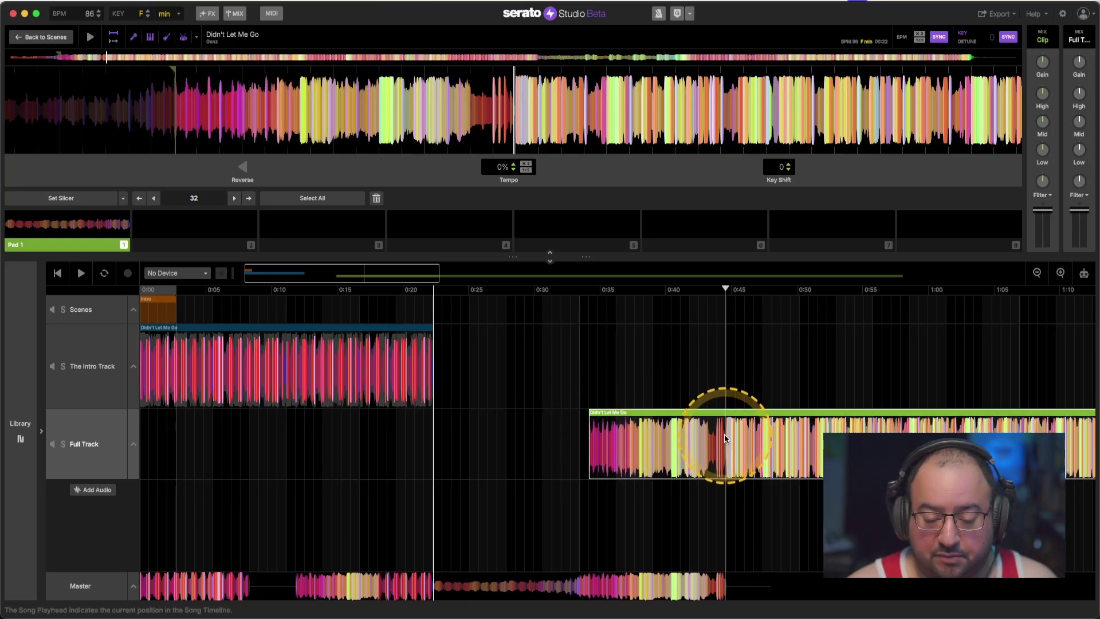
Move the Full Track clip back to start at about 0:12, aligning its beat drop with the intro clip's end
mouse_move(664, 417)
left_mouse_down()
mouse_move(545, 413)
mouse_move(658, 413)
left_mouse_up()
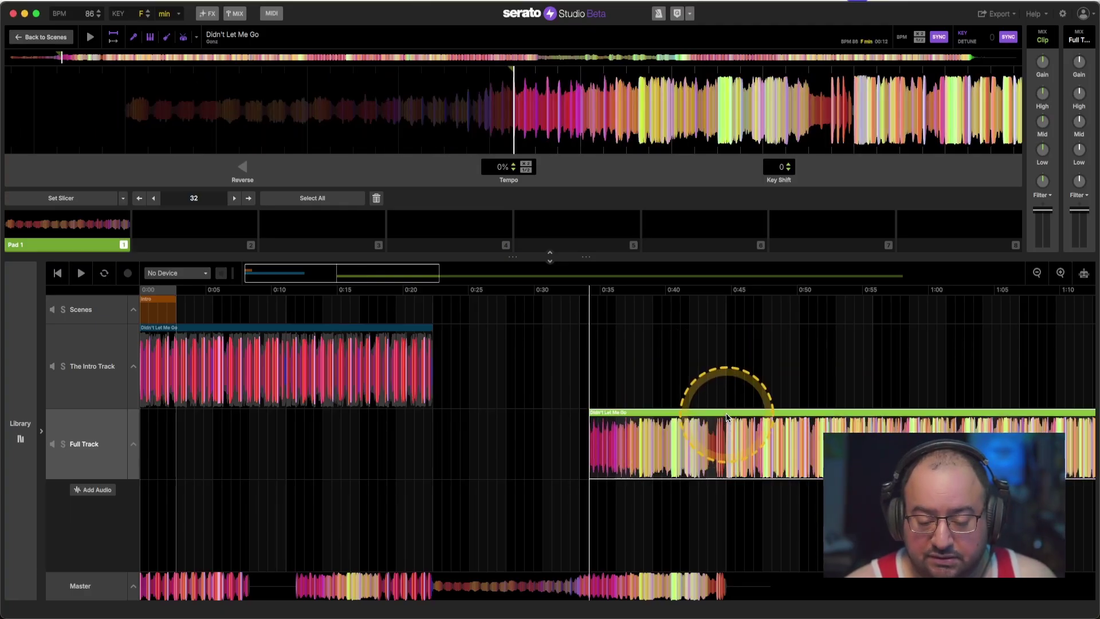
left_click_drag(724, 407, 723, 437)
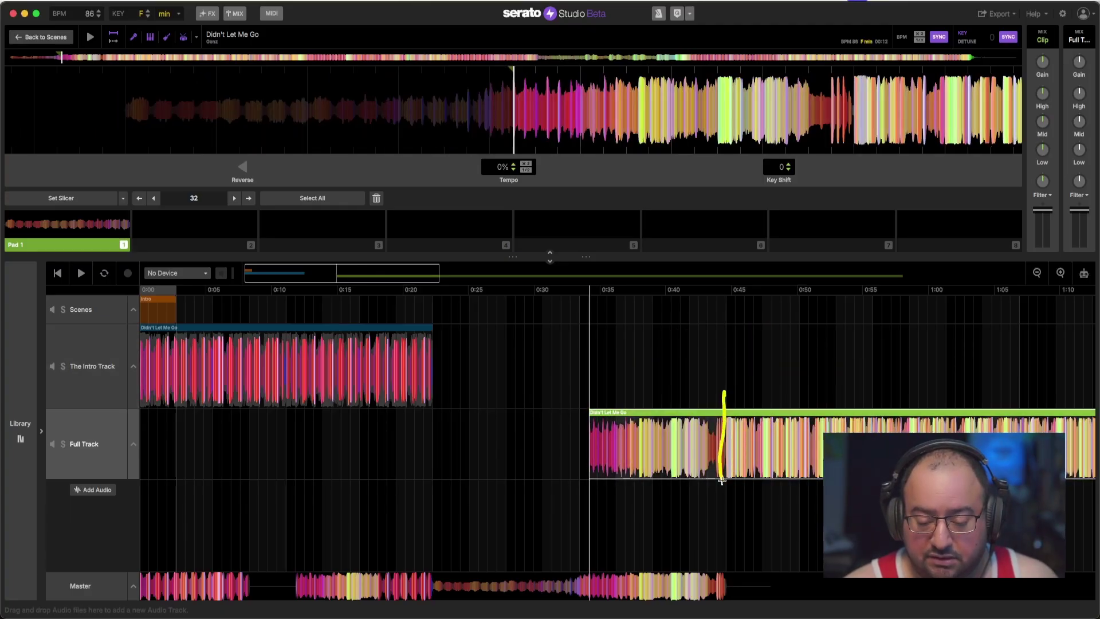
left_click_drag(722, 479, 447, 417)
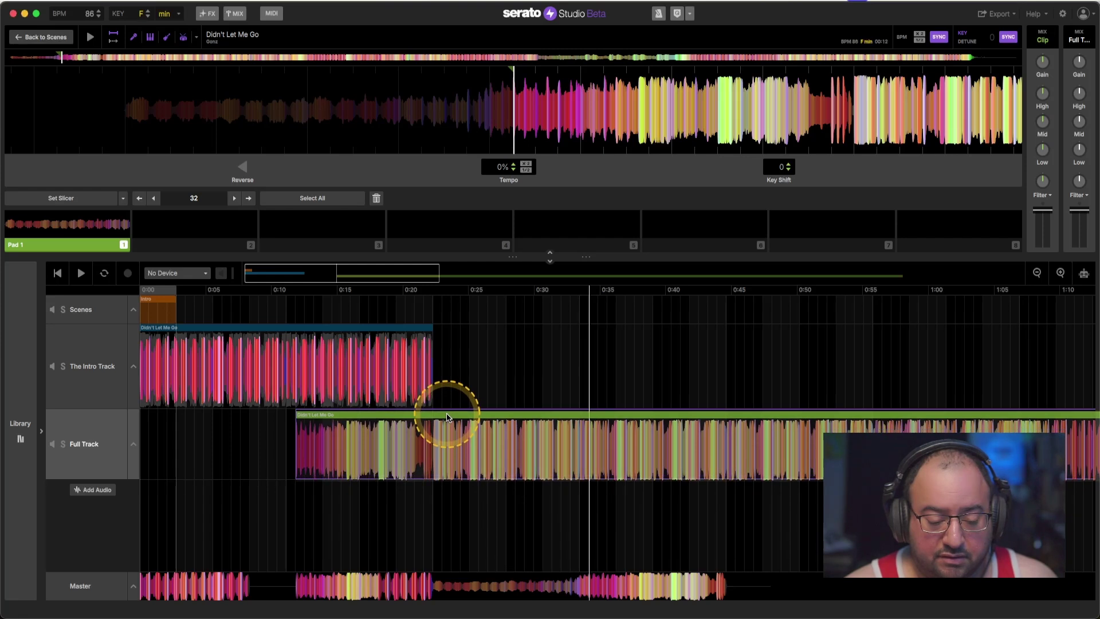
Audition the overlapping intro and Full Track clips from about 0:12 until just past the intro clip's end
left_click(1056, 273)
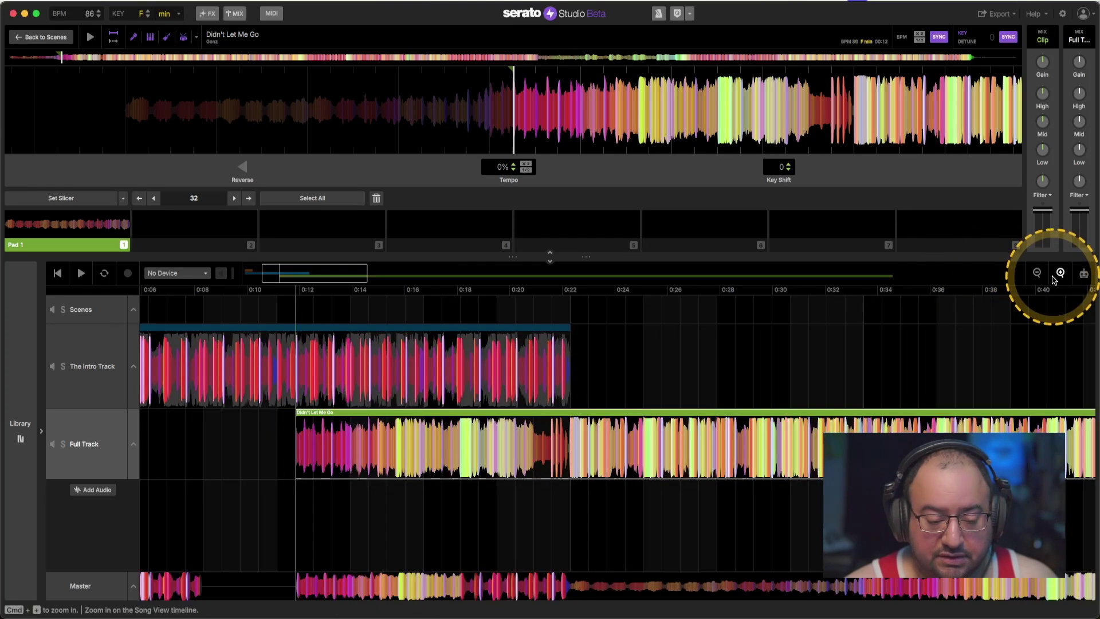
left_click(1057, 274)
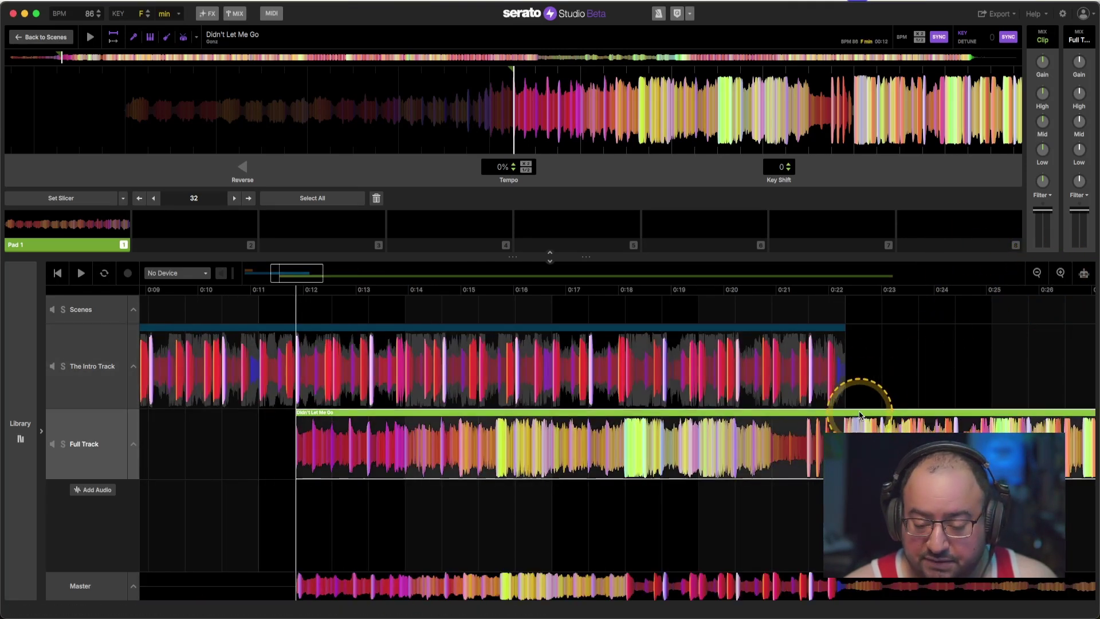
left_click_drag(859, 414, 278, 417)
key("space")
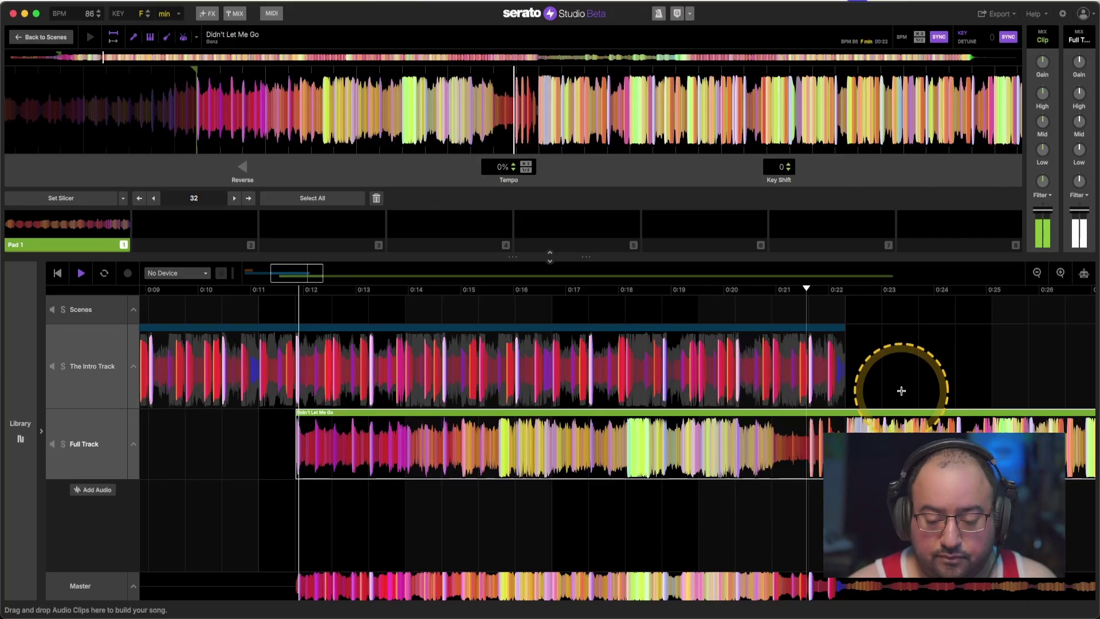
key("space")
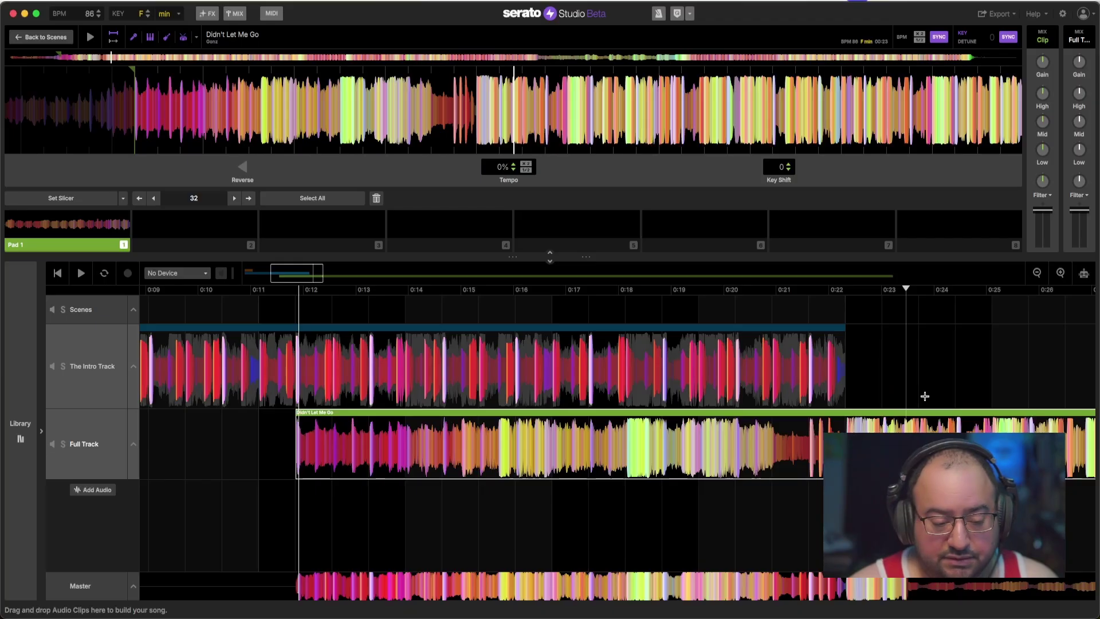
left_click(841, 324)
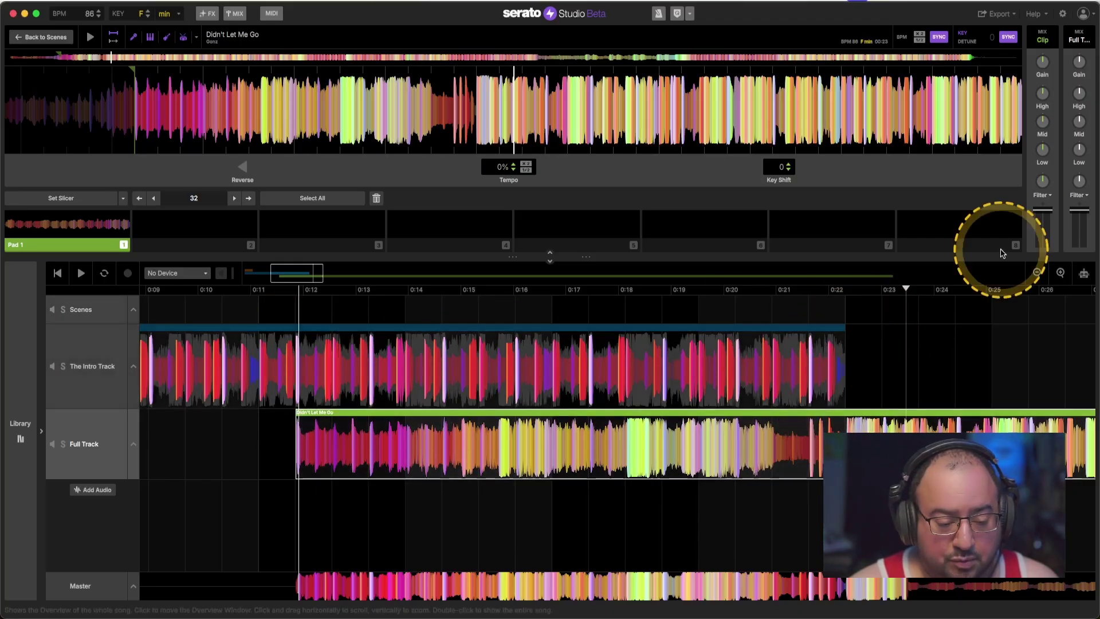
Play the whole arrangement from the beginning, listening through the intro until the Full Track clip comes in
left_click(1035, 271)
left_click(1035, 272)
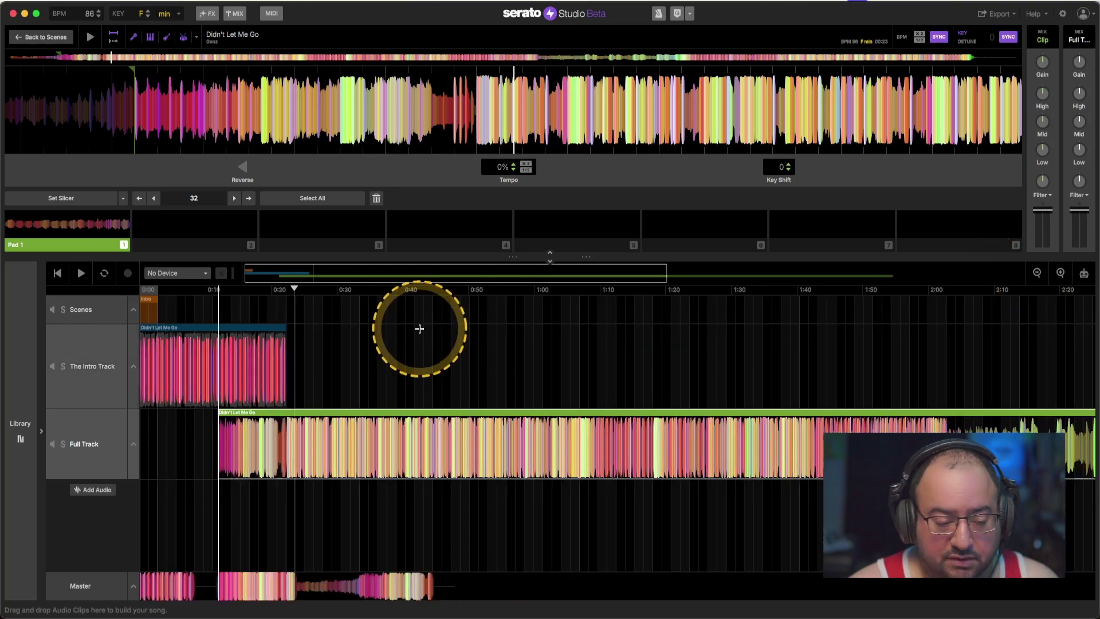
left_click(58, 273)
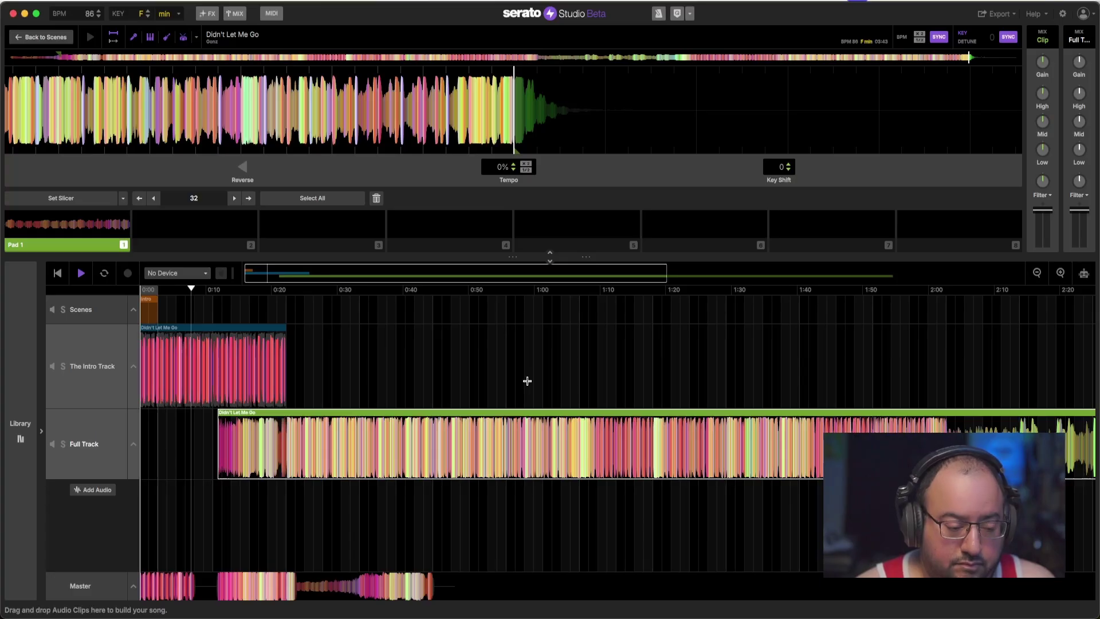
left_click(1063, 274)
left_click(1063, 274)
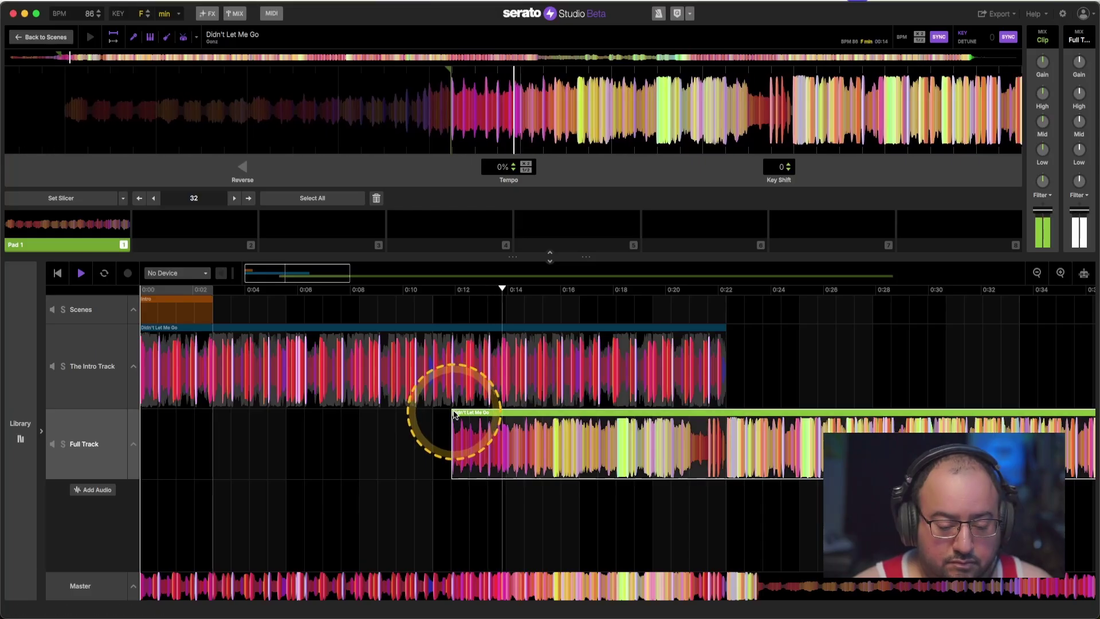
Trim the Full Track clip's start to about 0:21.5, just before the intro clip ends, and audition the transition
left_click_drag(455, 413, 434, 412)
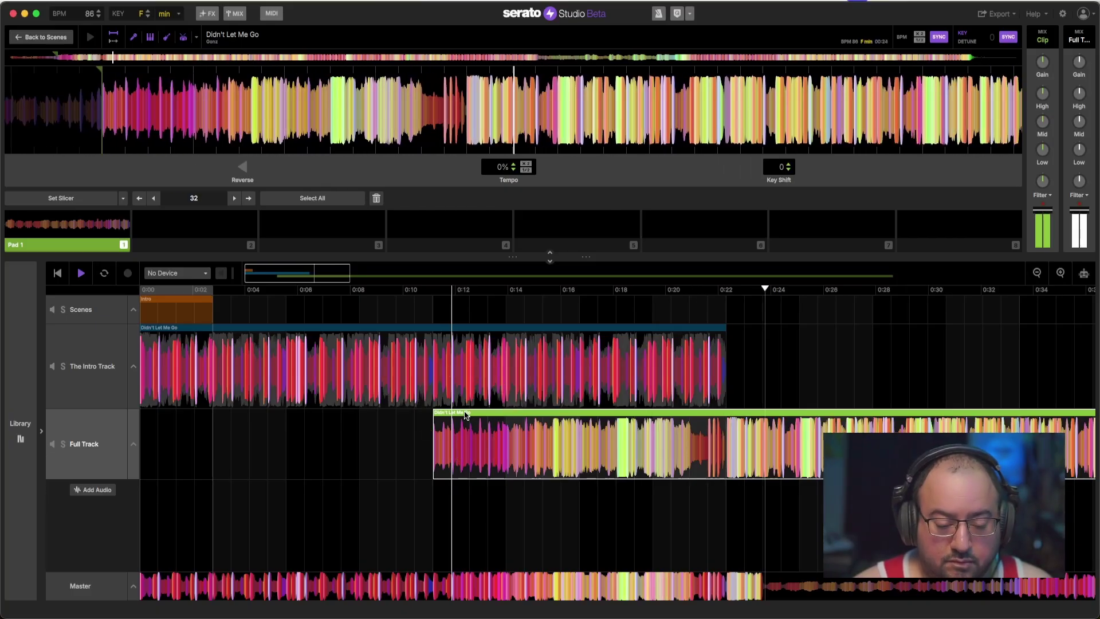
left_click(820, 434)
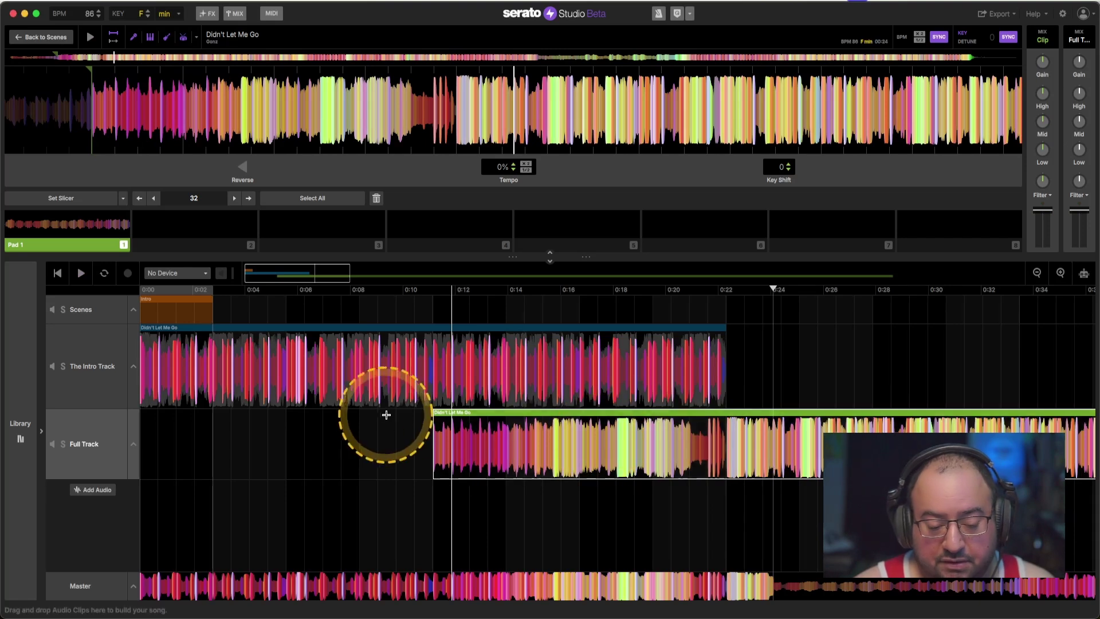
left_click_drag(431, 413, 717, 422)
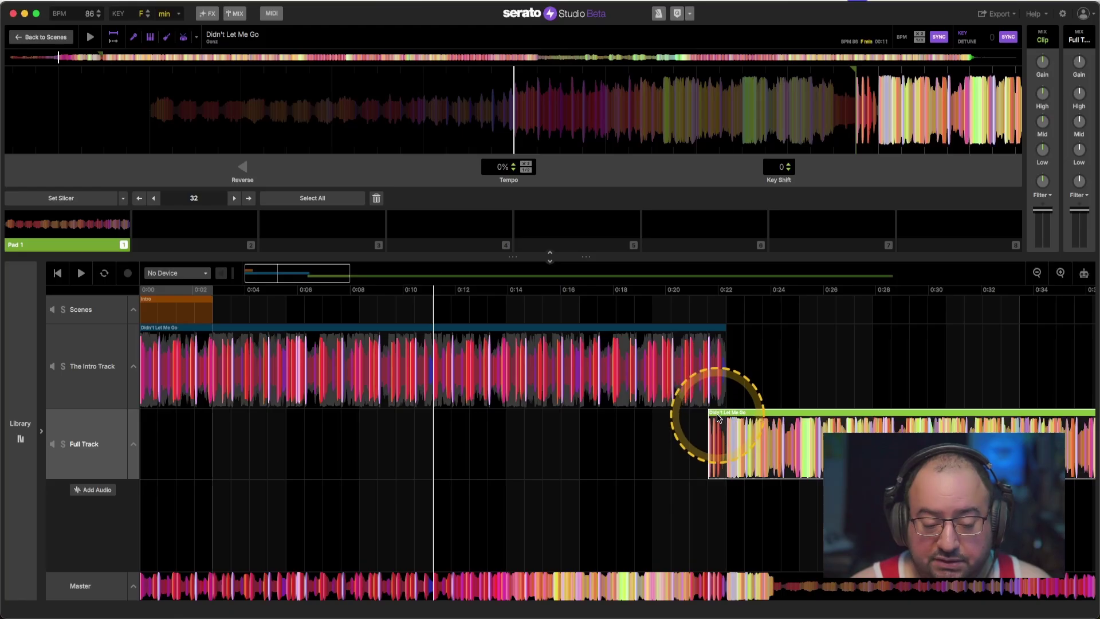
left_click(566, 464)
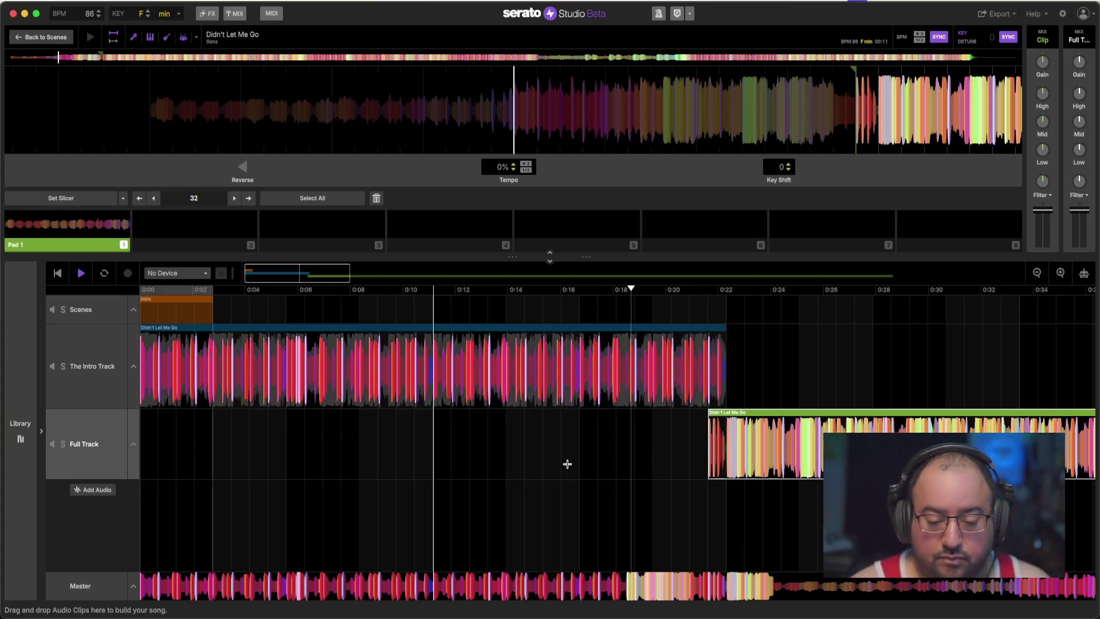
left_click(624, 401)
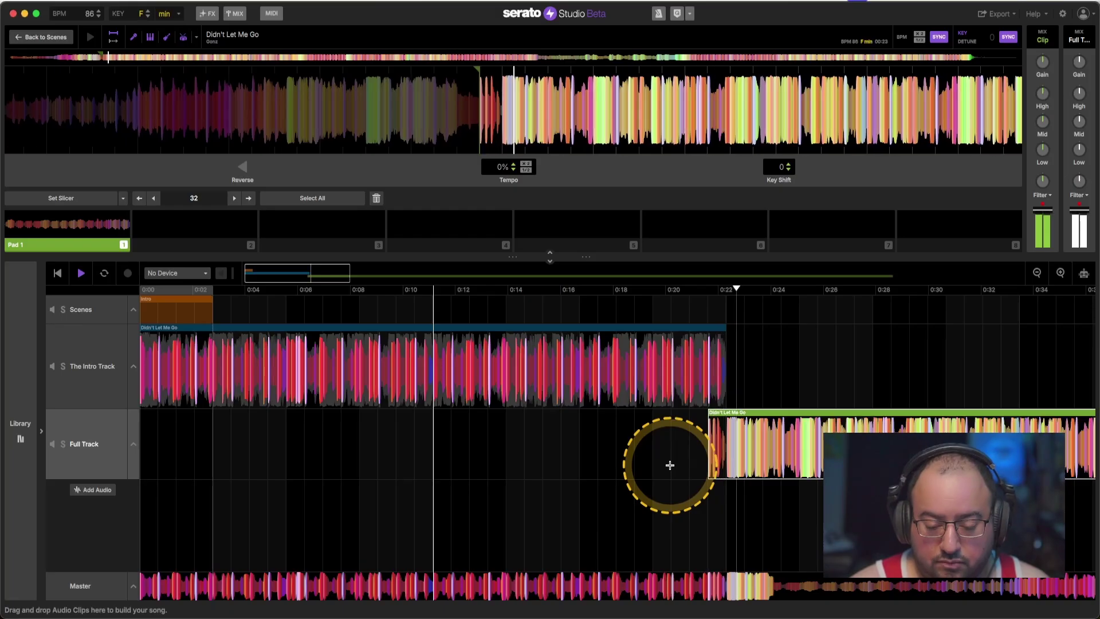
key("space")
Audition the intro clip with its melody stem enabled, from the start into the Full Track, and turn the stem back off
left_click(800, 307)
left_click(1037, 274)
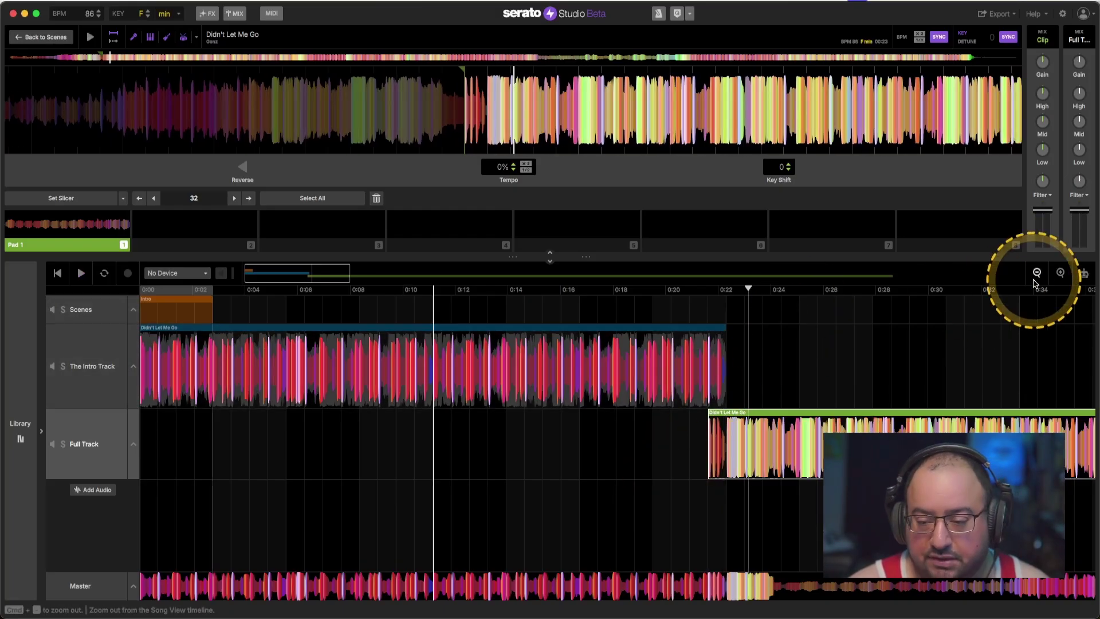
left_click(216, 375)
left_click(217, 375)
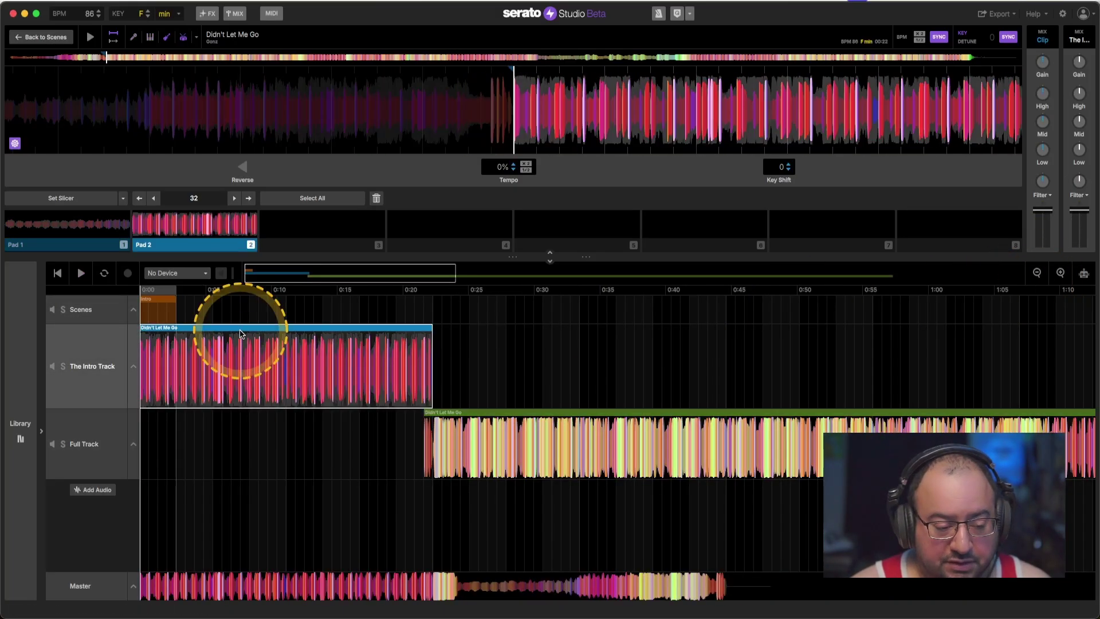
left_click(135, 8)
left_click(150, 37)
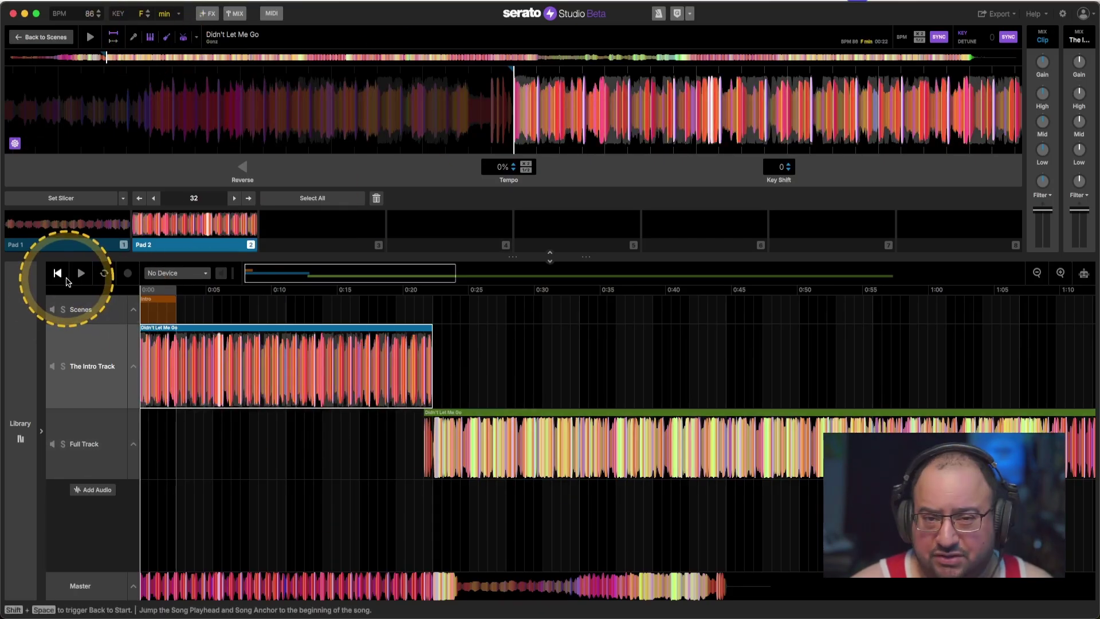
key("space")
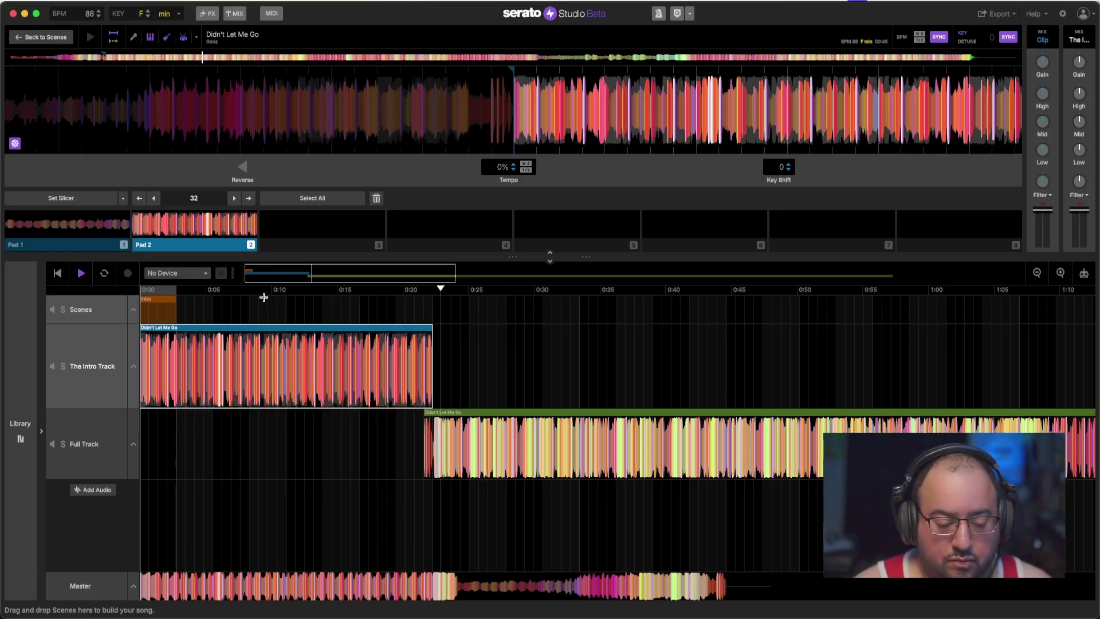
left_click(595, 324)
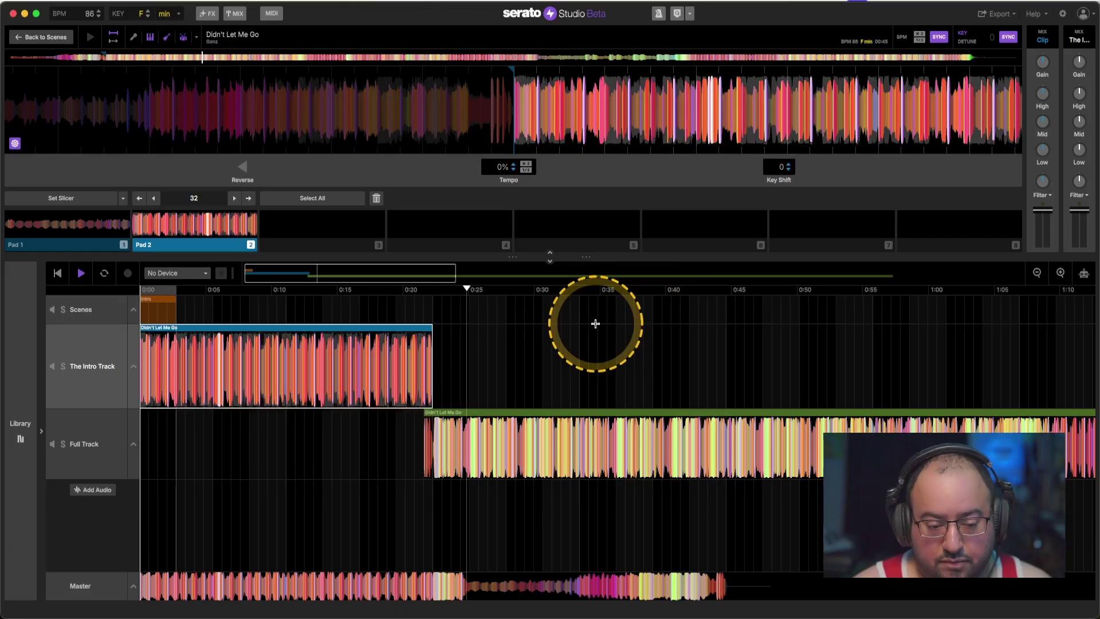
left_click(1037, 273)
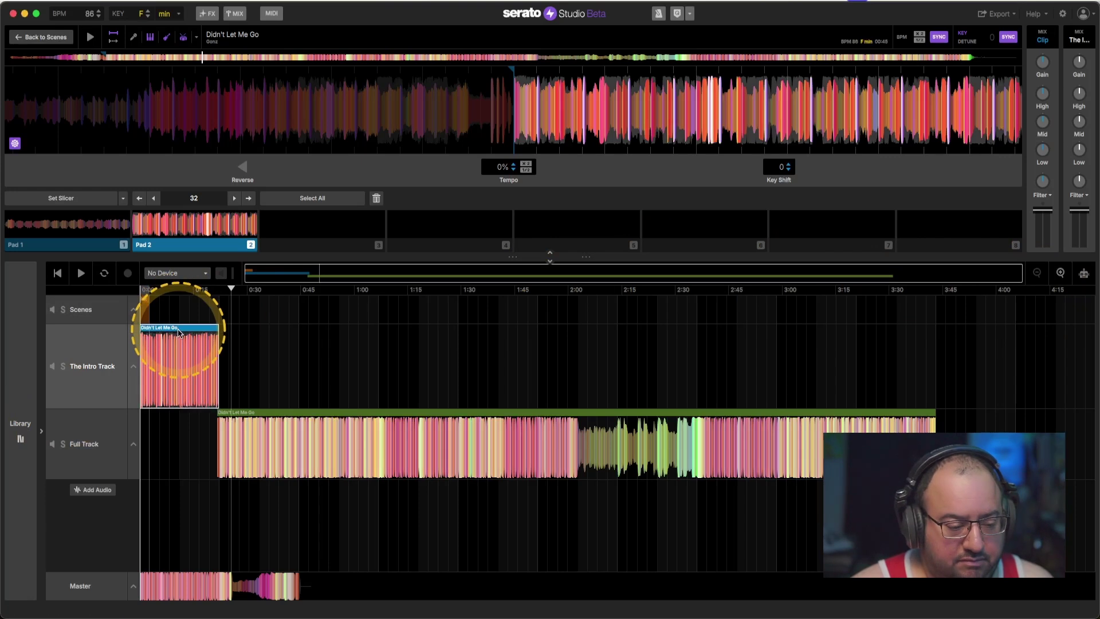
left_click(155, 42)
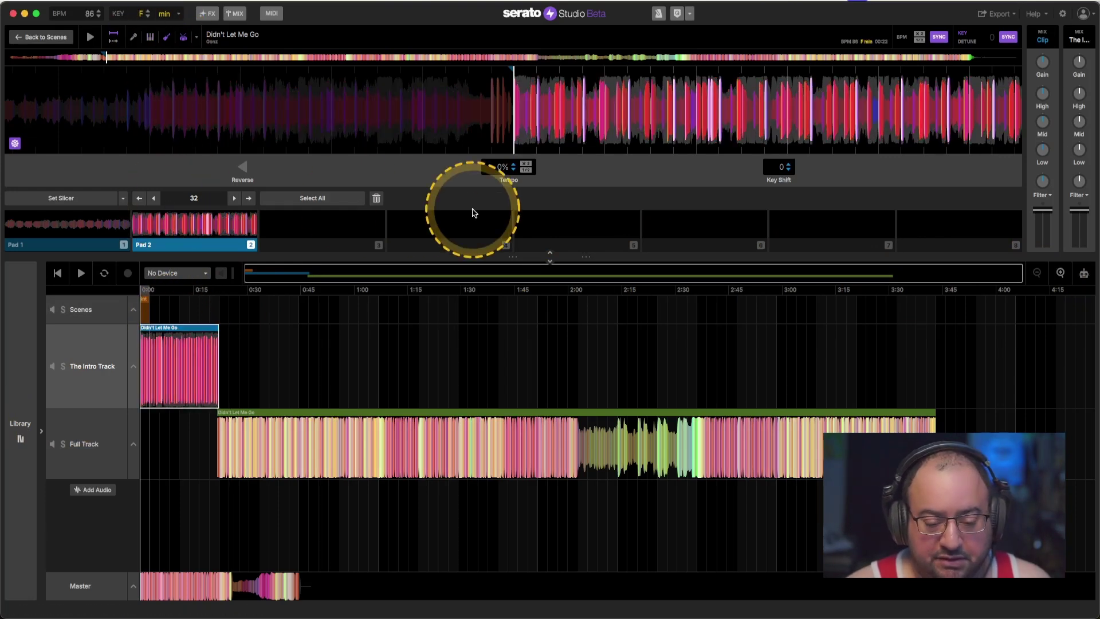
Audition a short section of the intro clip from about 0:14
left_click(1059, 273)
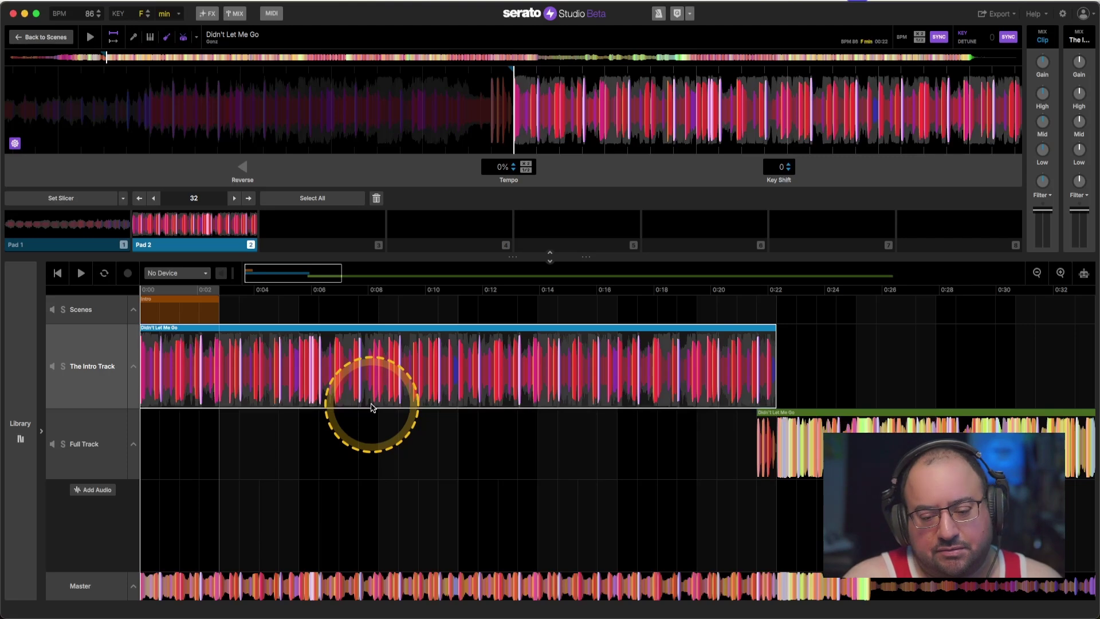
left_click(549, 291)
key("space")
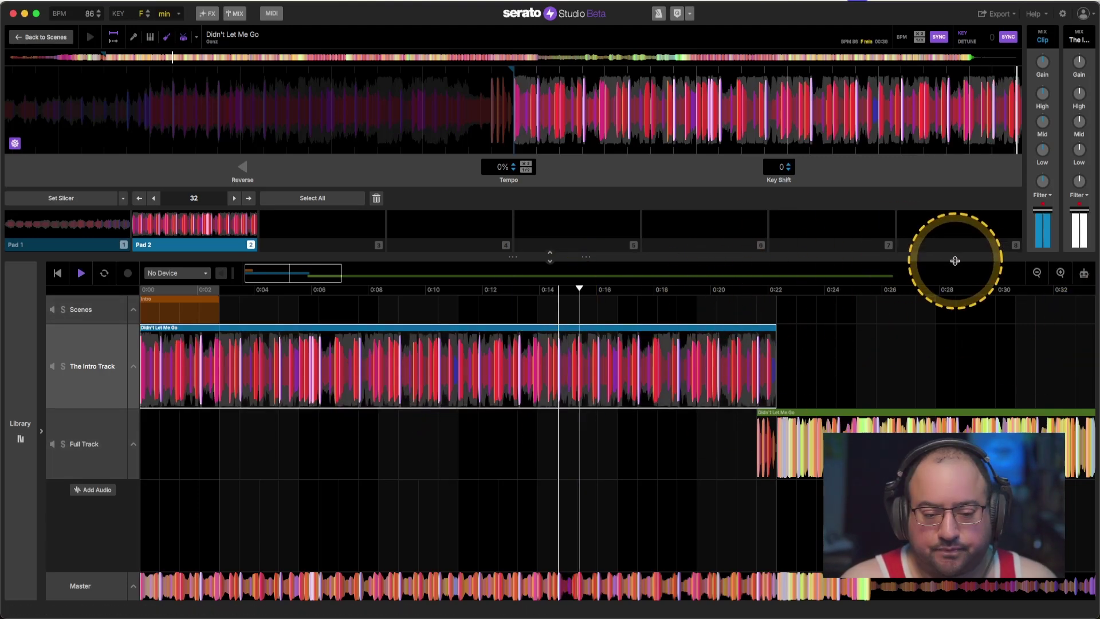
key("space")
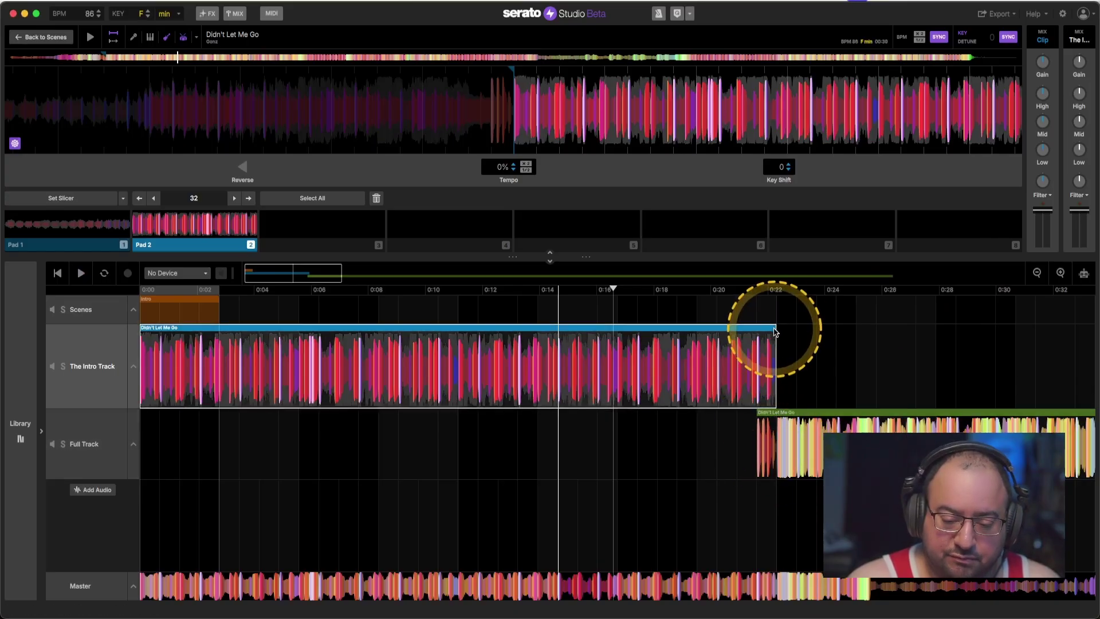
Try trimming the intro clip's end to the Full Track clip's start at about 0:21.5, and audition it from about 0:14
left_click_drag(776, 328, 756, 326)
left_click(560, 290)
key("space")
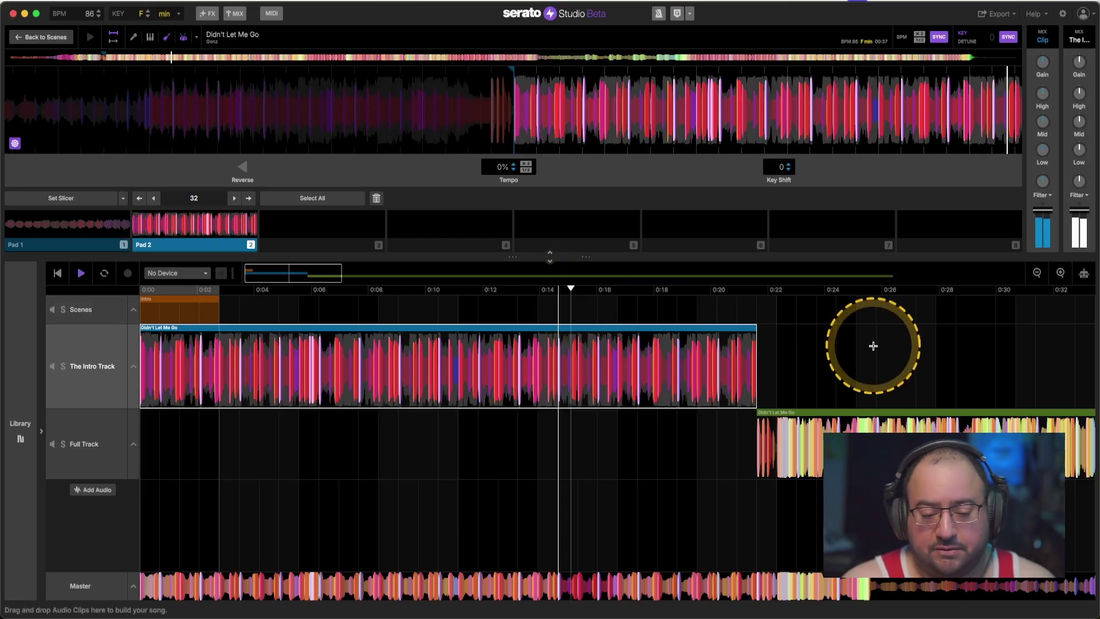
left_click(1036, 273)
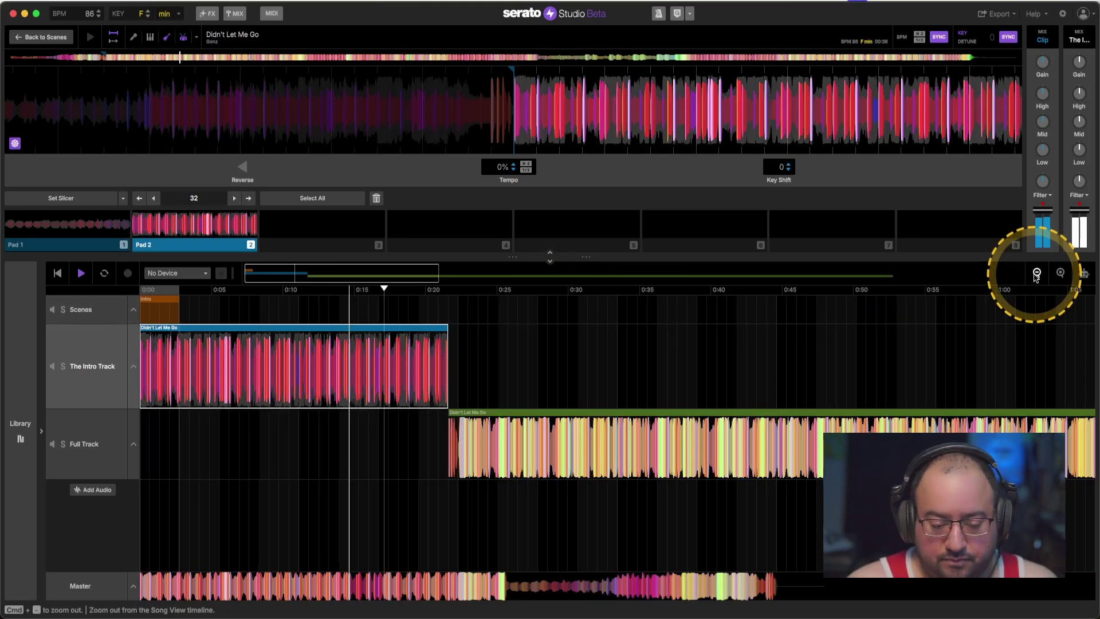
left_click(1036, 273)
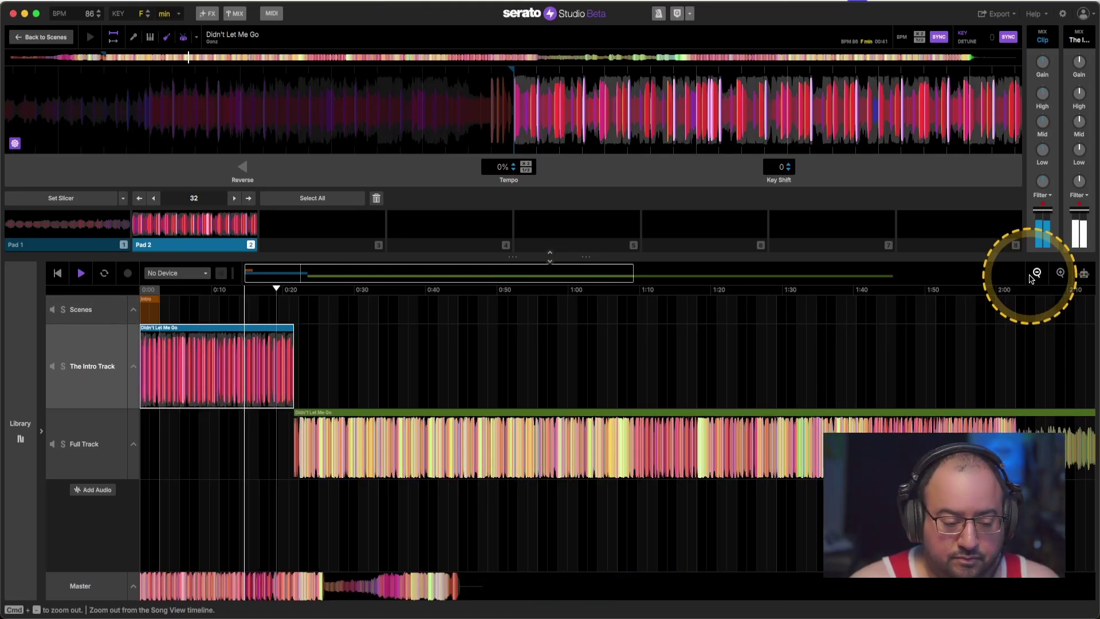
Extend the intro clip's end back to about 0:22, where the Full Track's beat drops
left_click(1060, 273)
left_click(1060, 273)
left_click(1060, 273)
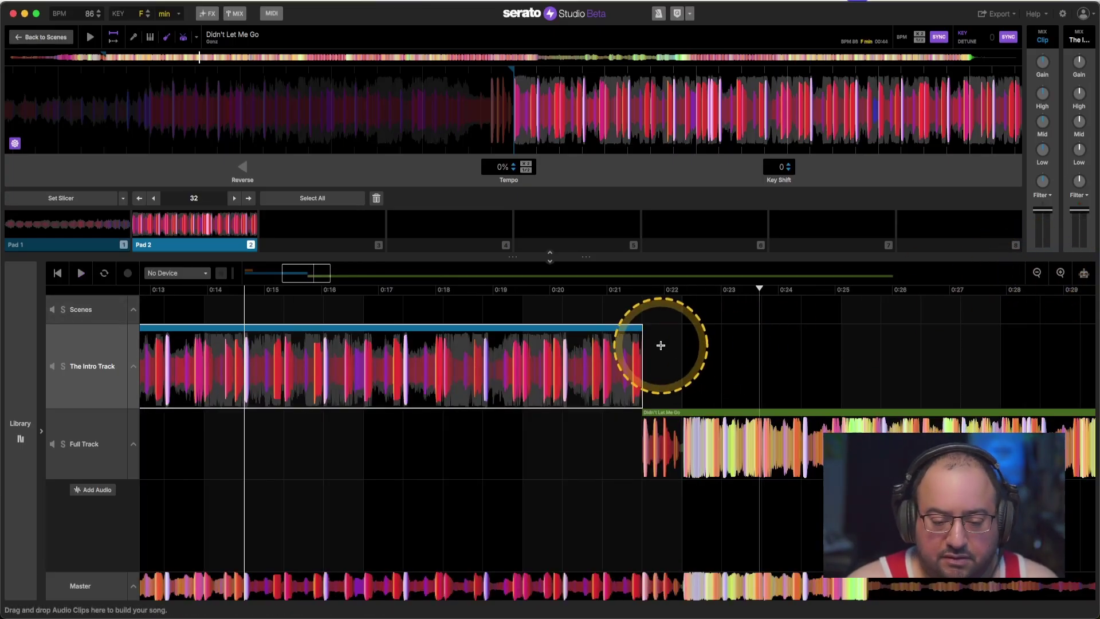
left_click_drag(644, 327, 678, 324)
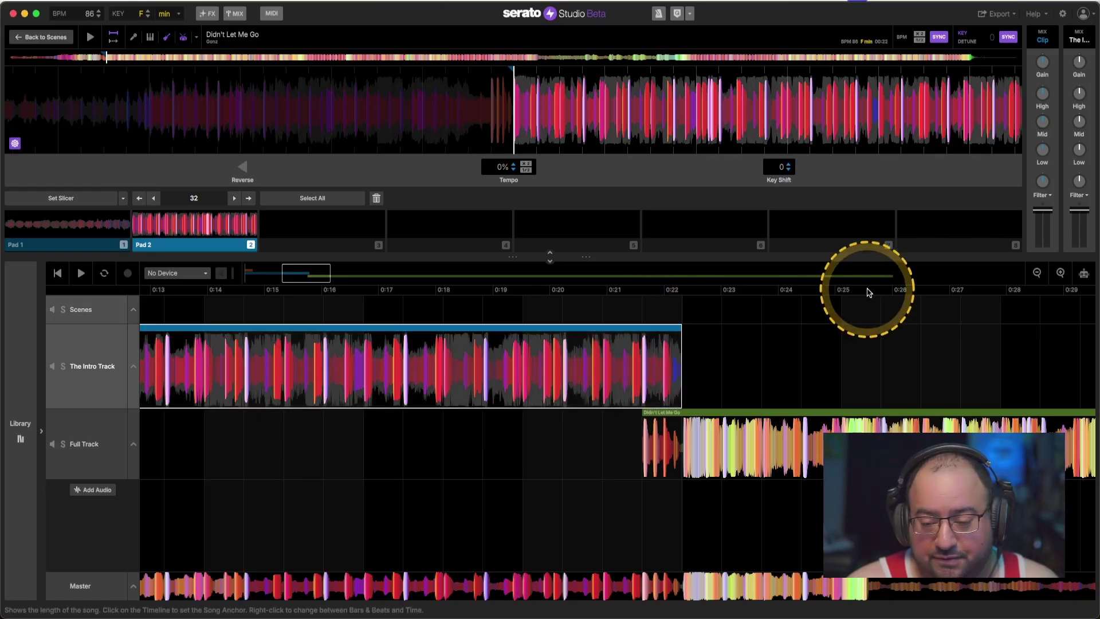
Extend the Full Track clip's end to about 3:54 so its closing fade-out plays completely
left_click(1036, 273)
left_click(1037, 272)
left_click(1037, 273)
left_click(1037, 272)
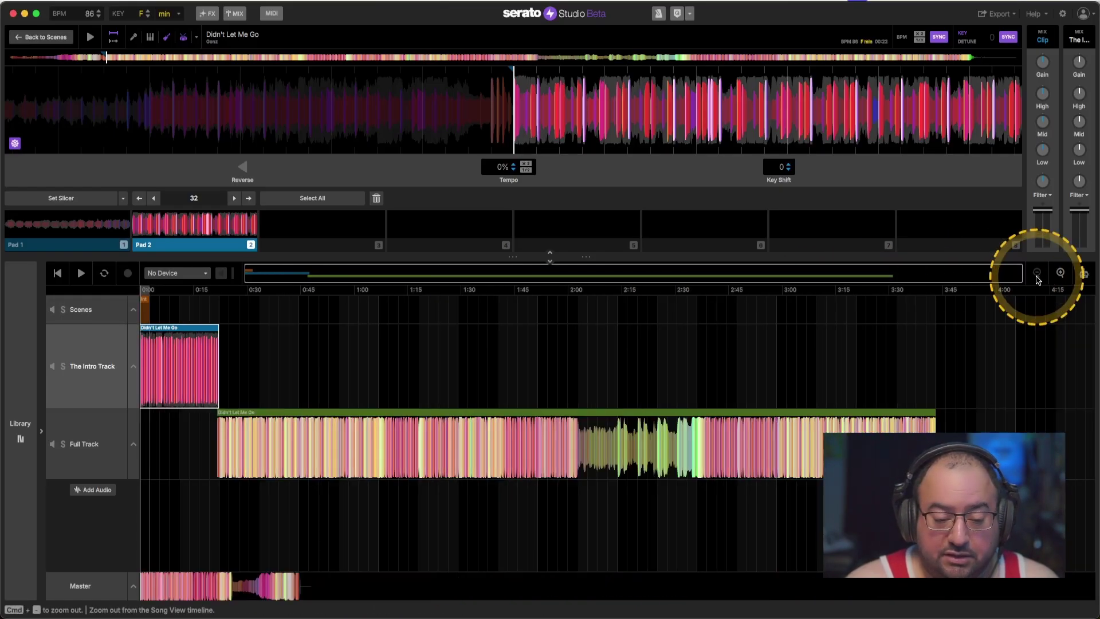
left_click_drag(930, 404, 1023, 403)
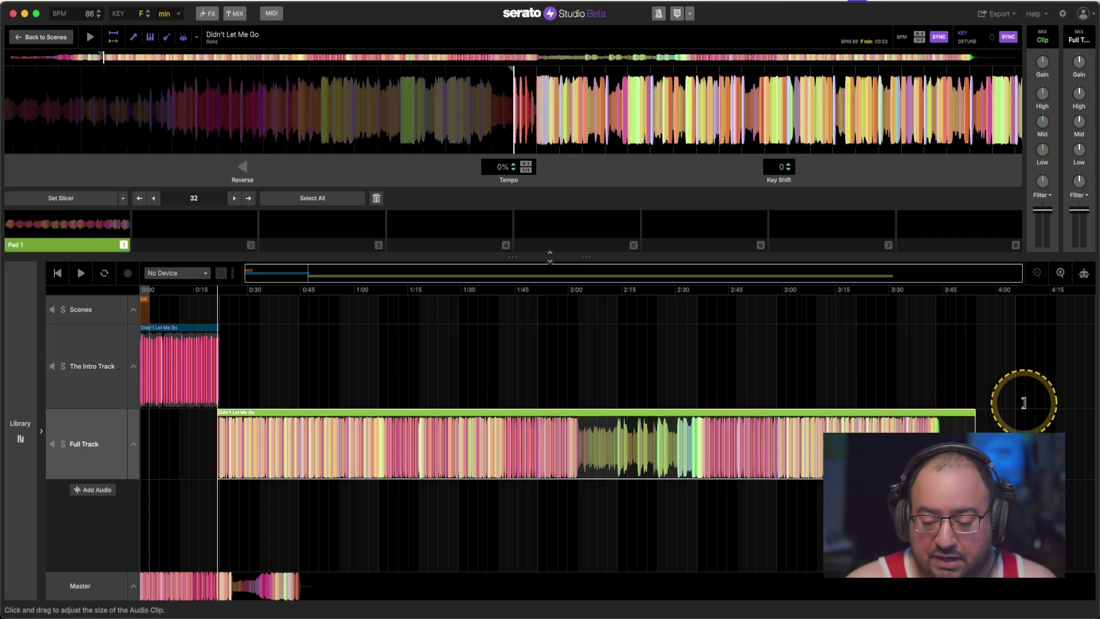
Copy the intro clip and paste it on The Intro Track at about 3:43, where the Full Track's beat ends
left_click(172, 331)
right_click(172, 330)
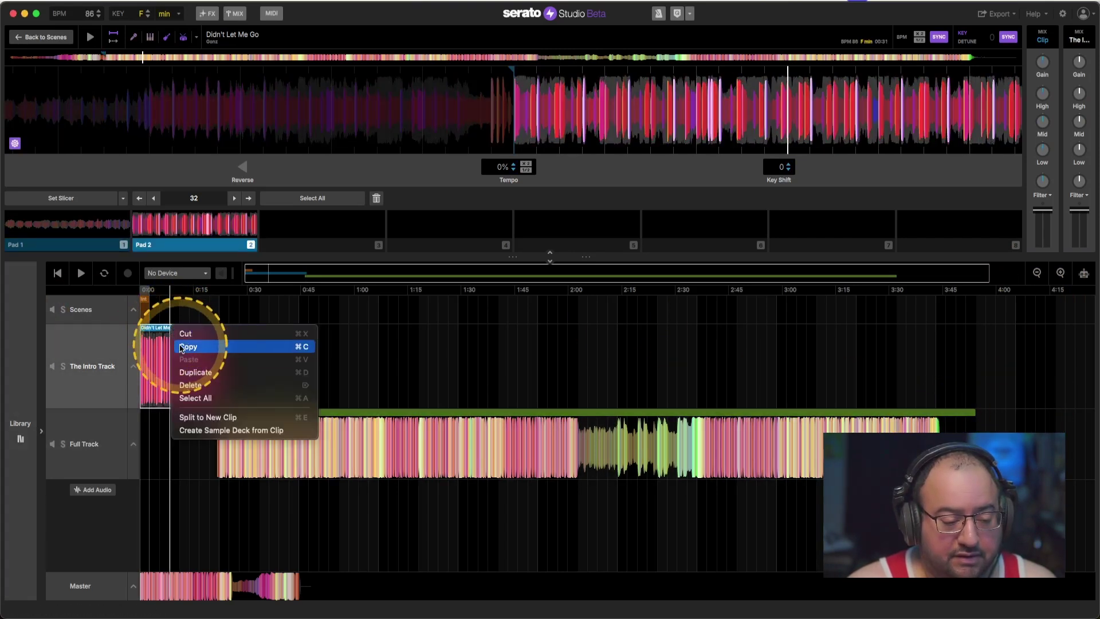
left_click(183, 346)
left_click(935, 367)
right_click(938, 355)
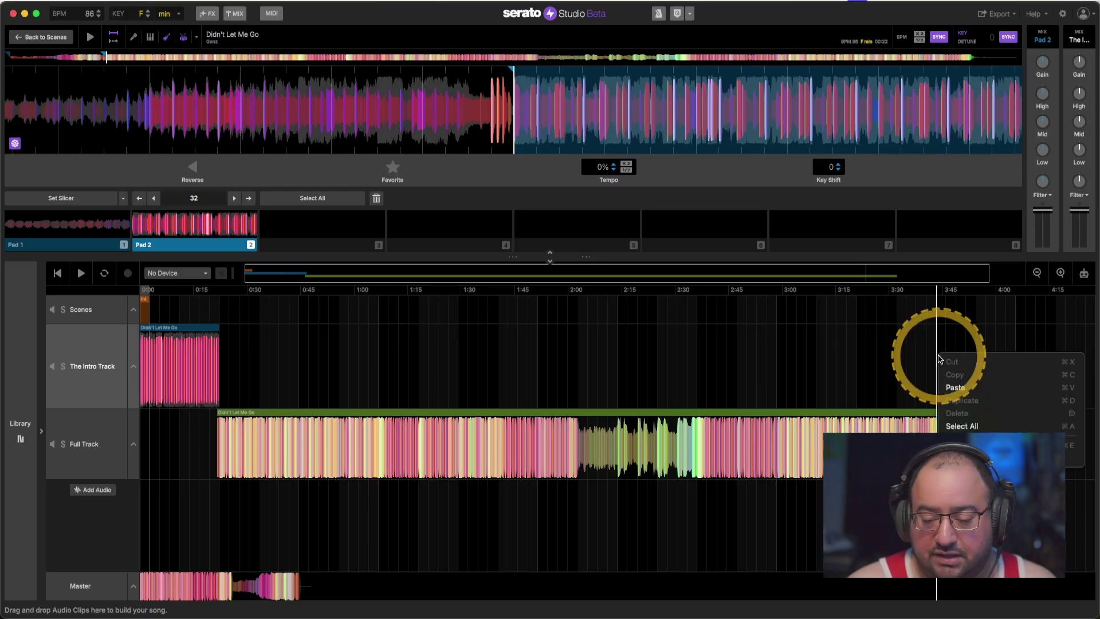
left_click(951, 386)
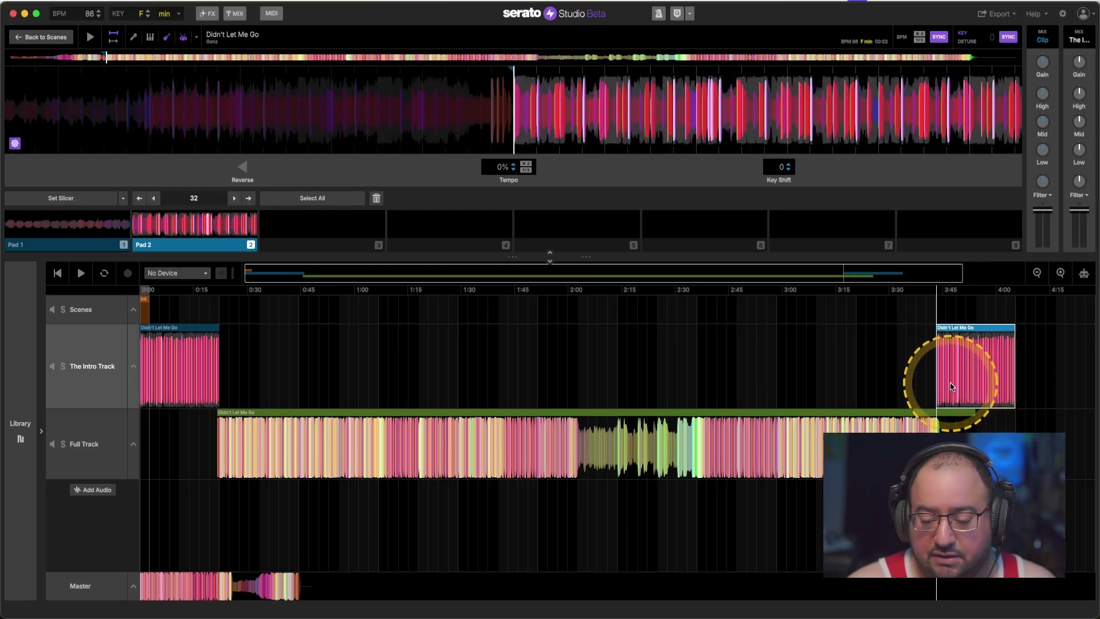
Audition the ending from about 3:33 through the Full Track's fade-out into the pasted outro clip
left_click(1060, 273)
left_click(1060, 273)
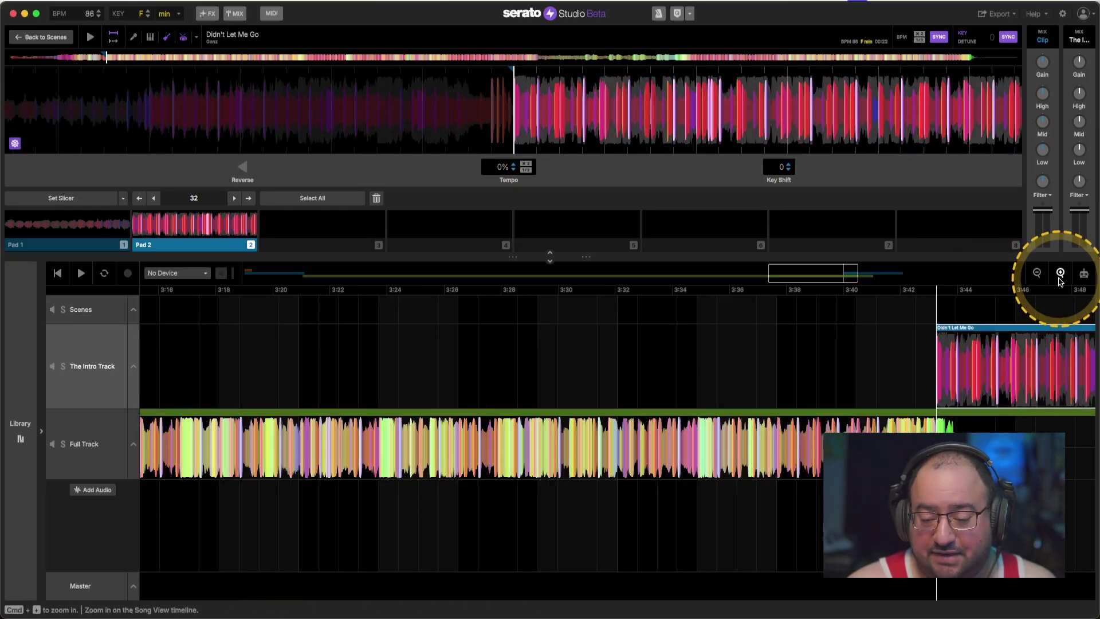
left_click(638, 290)
key("space")
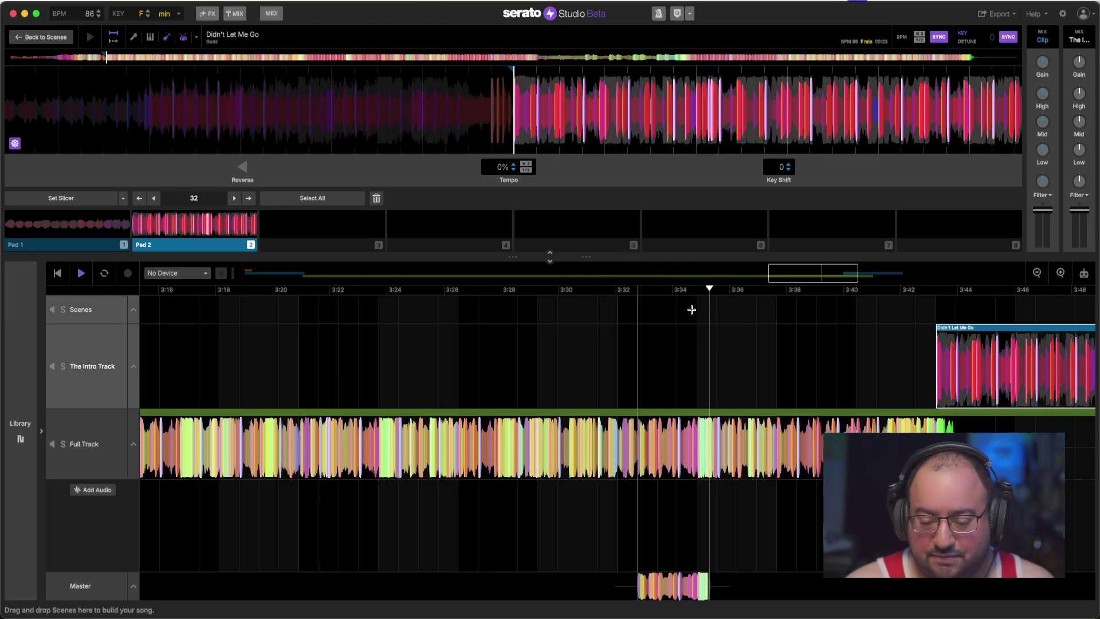
left_click(1037, 274)
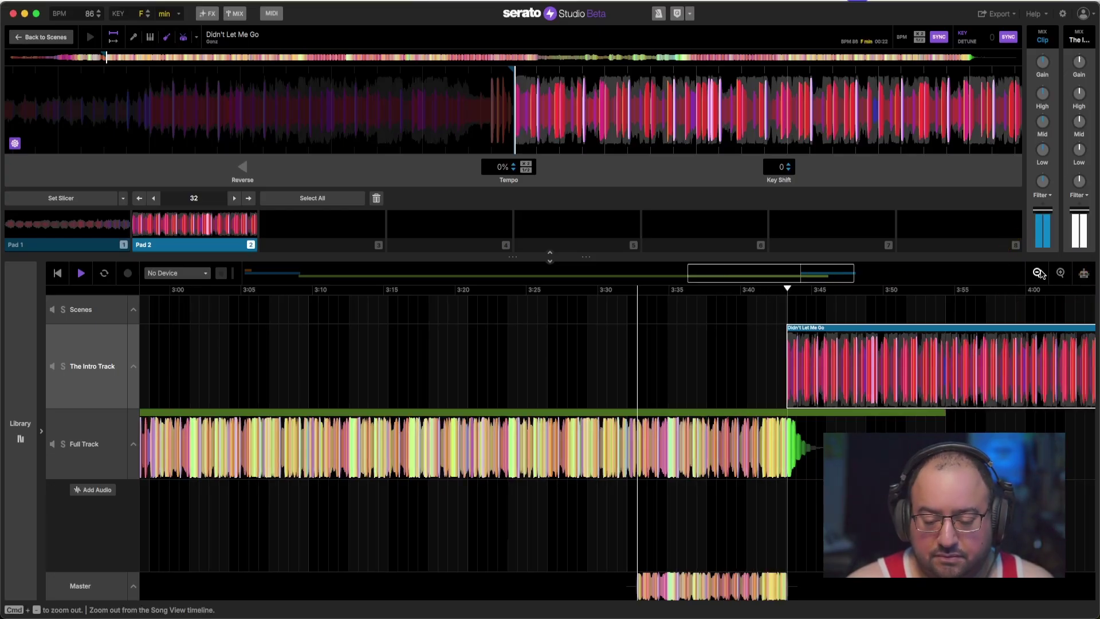
left_click(1038, 273)
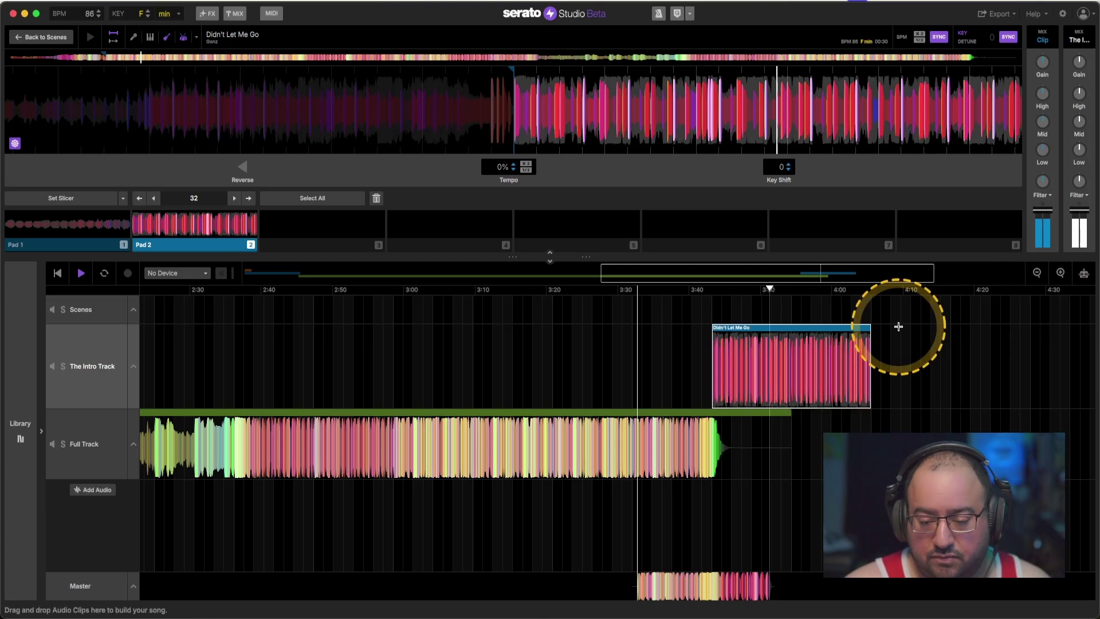
left_click(1039, 274)
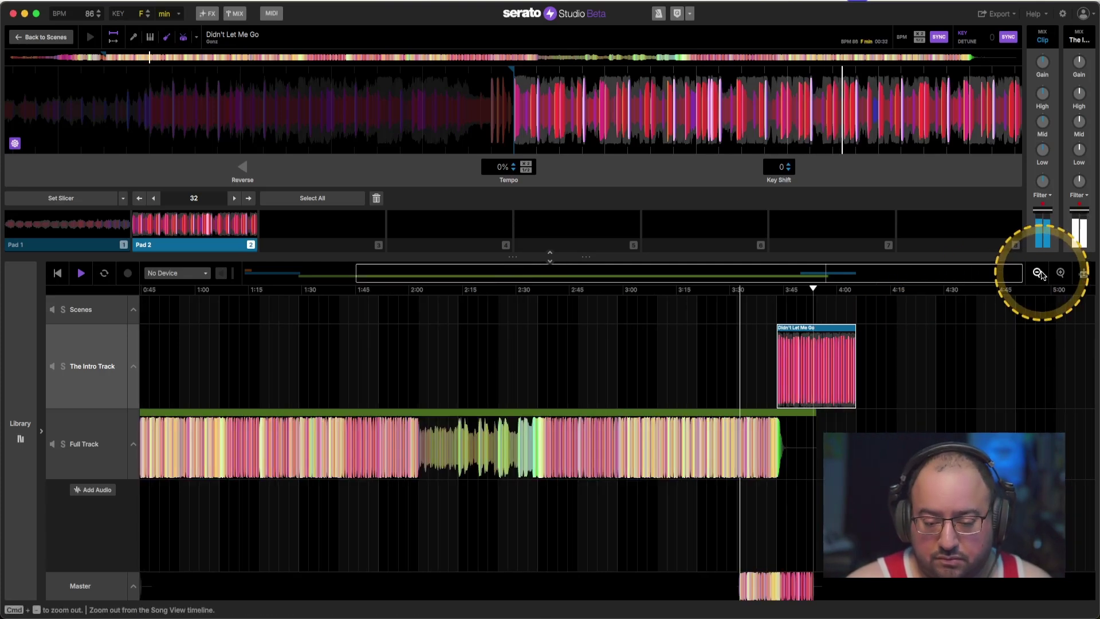
left_click(1041, 274)
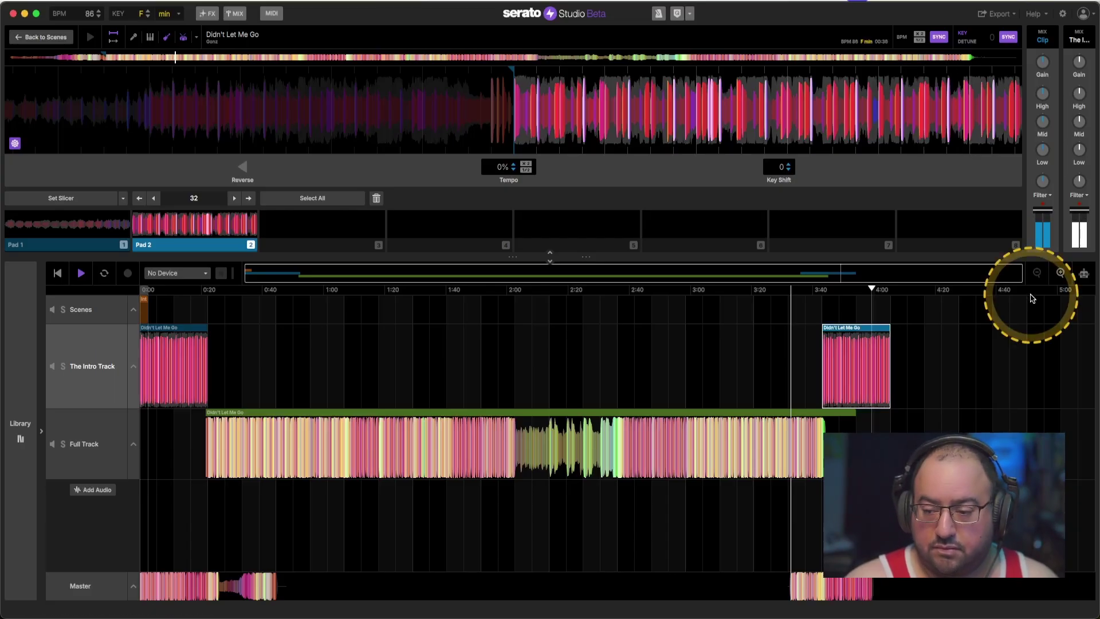
key("space")
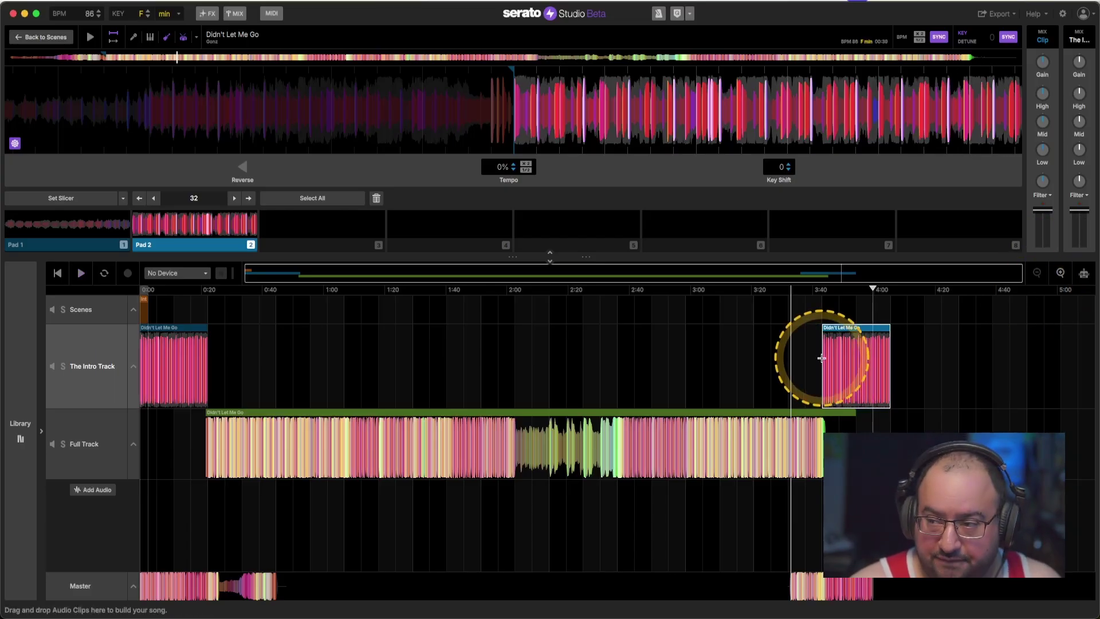
Turn on the Limiter effect on the Master track
mouse_move(327, 617)
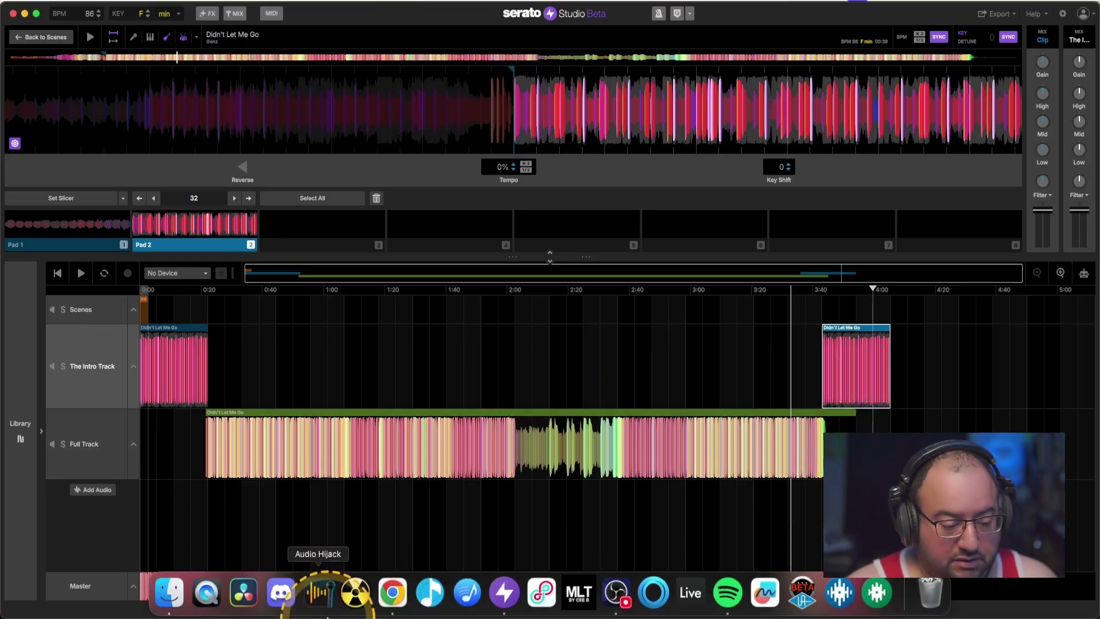
left_click(80, 571)
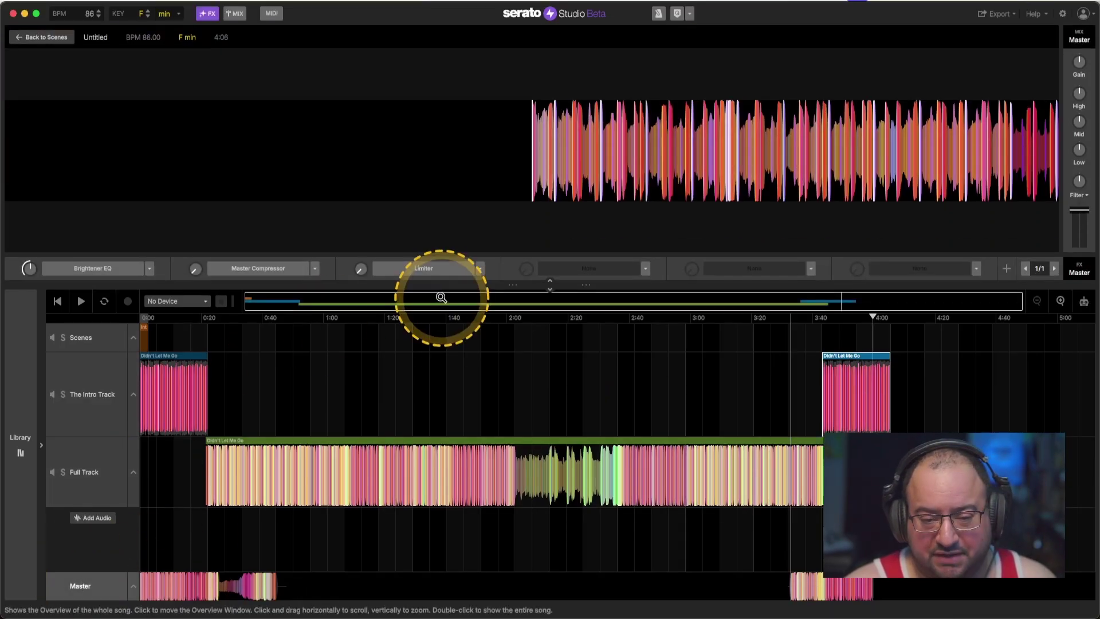
left_click(422, 268)
left_click(358, 270)
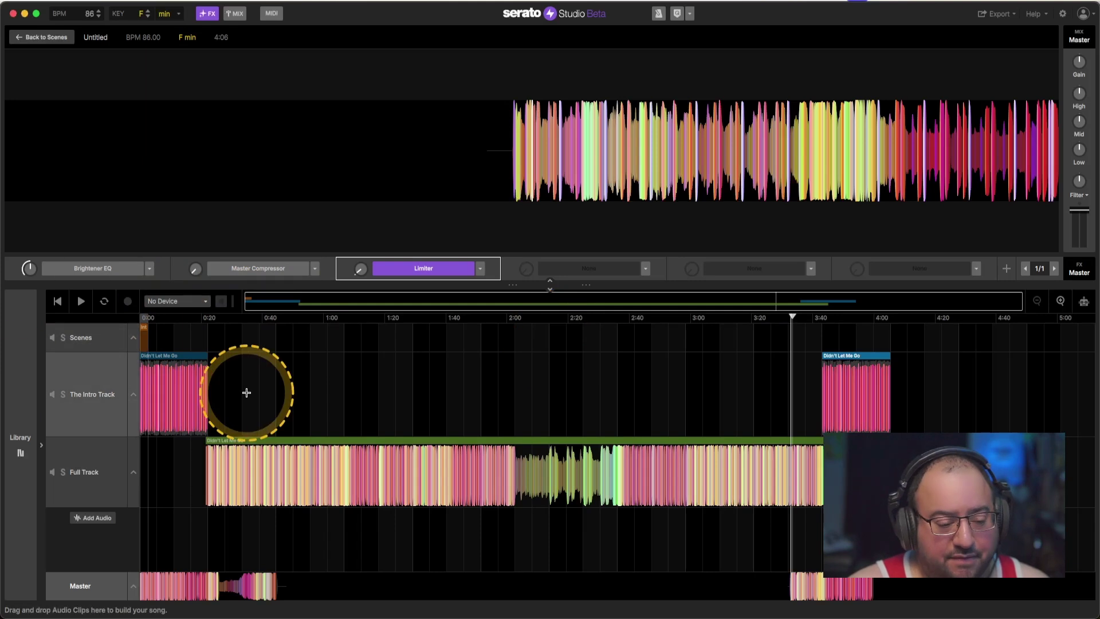
Start exporting the whole song's master as an audio file in MP3 format
left_click(97, 1)
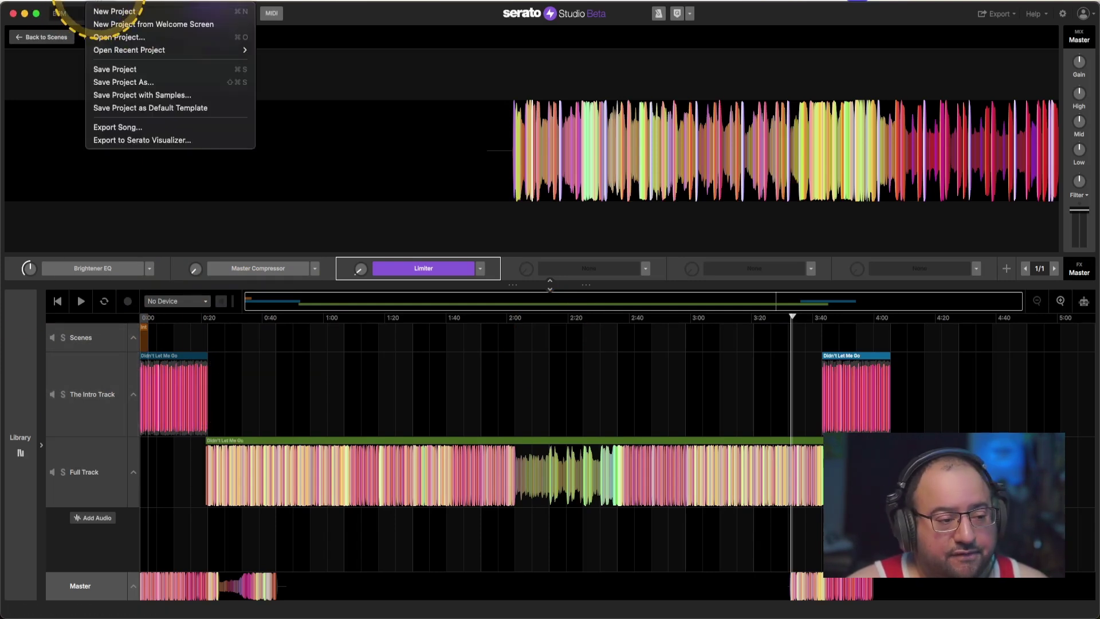
left_click(118, 127)
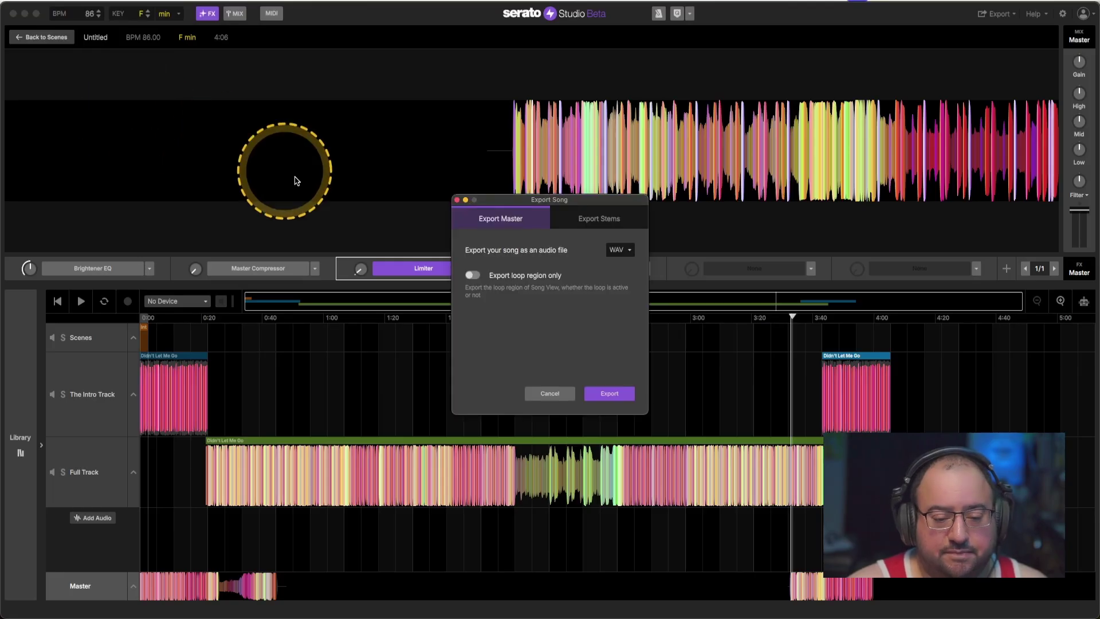
left_click(620, 250)
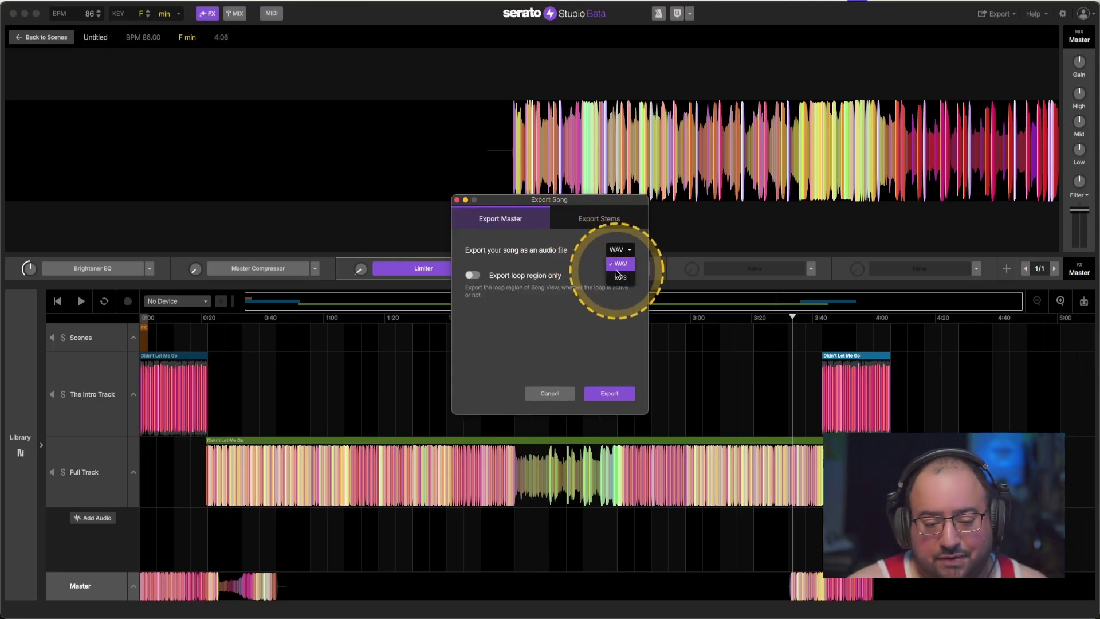
left_click(619, 277)
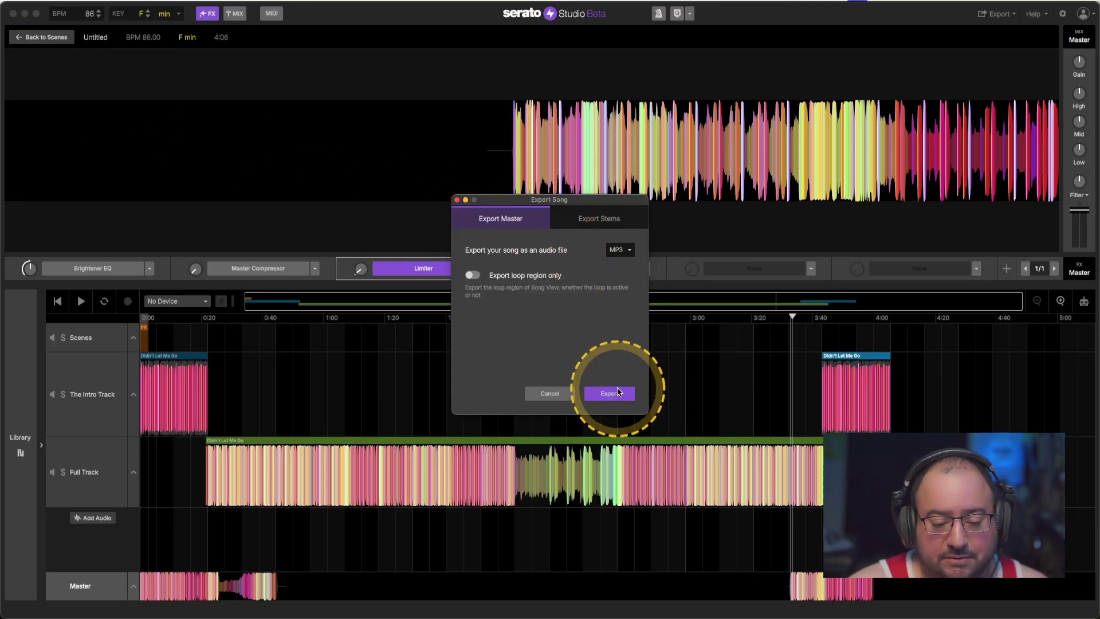
left_click(617, 392)
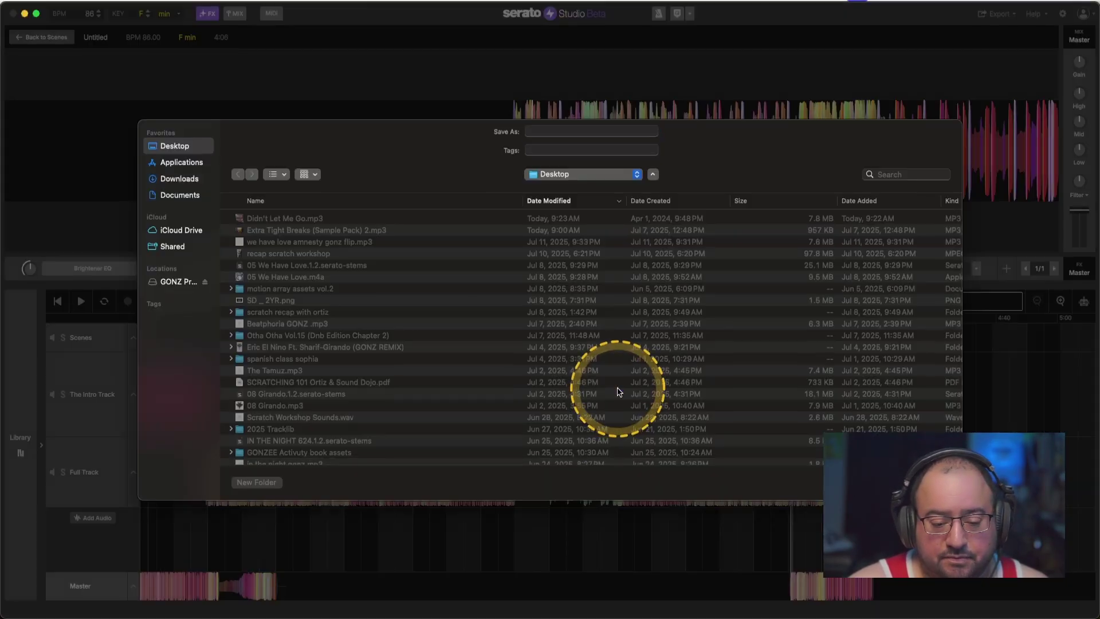
Save the export on the Desktop under the name "Didn't Let meGo (Intro/Outro EDIT)"
type("Didn/t")
left_click(464, 166)
type("Let meGo (Intro/Outro EDIT")
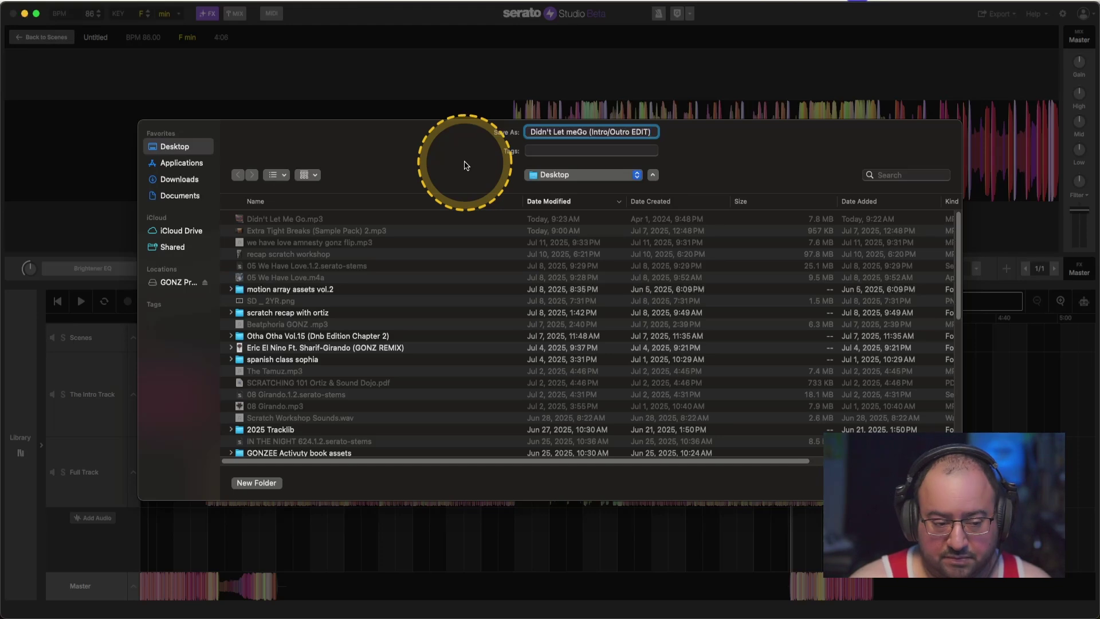
key("Return")
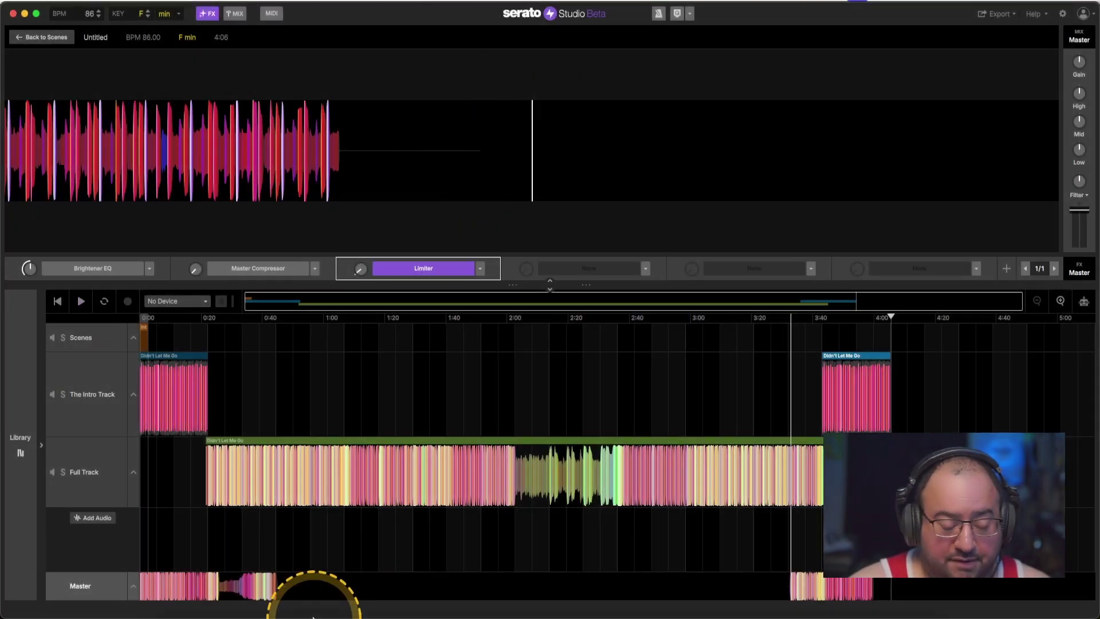
Switch to Finder and list the Desktop files by date modified, newest first
left_click(177, 592)
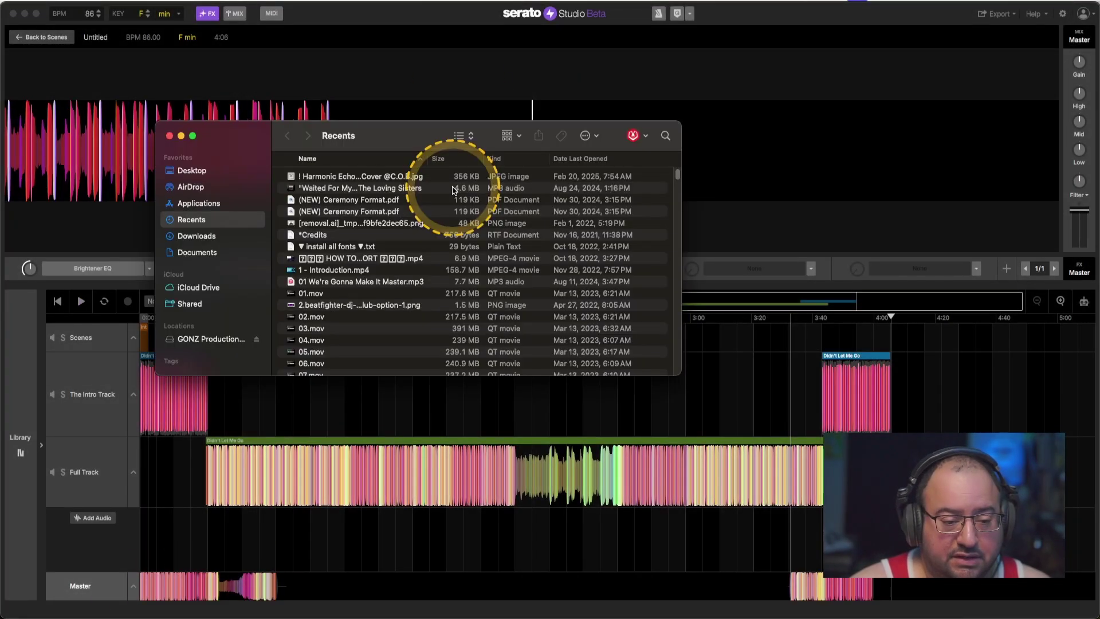
left_click(187, 170)
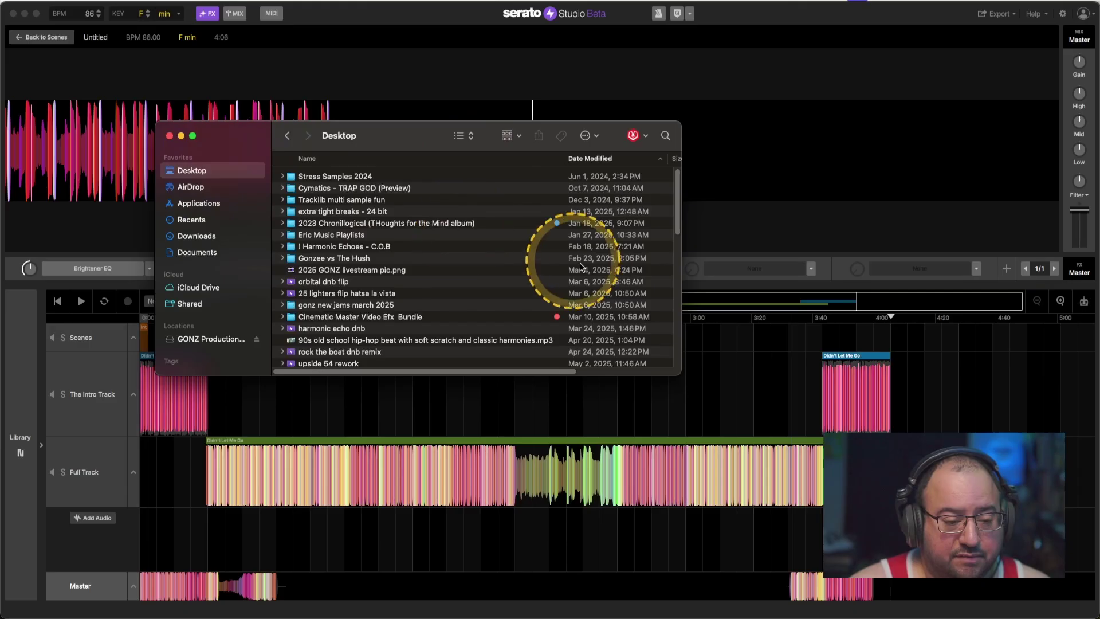
left_click(593, 158)
Preview "Didn't Let meGo (Intro/Outro EDIT).mp3" from its intro, skip near the outro at about 3:40, and close the preview
left_click(416, 178)
key("space")
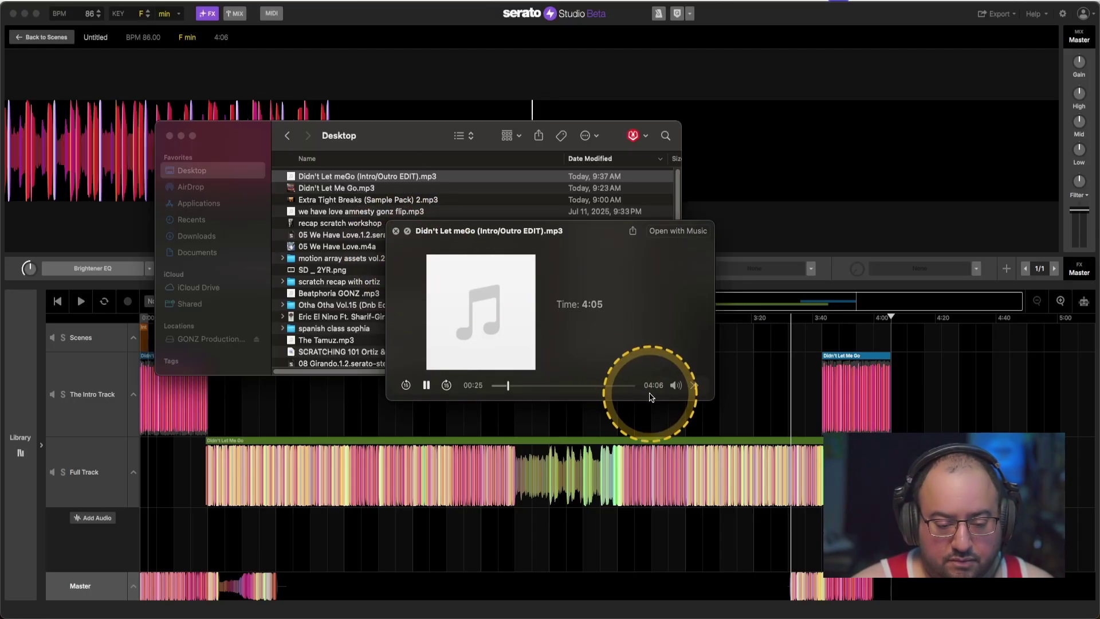
left_click(619, 385)
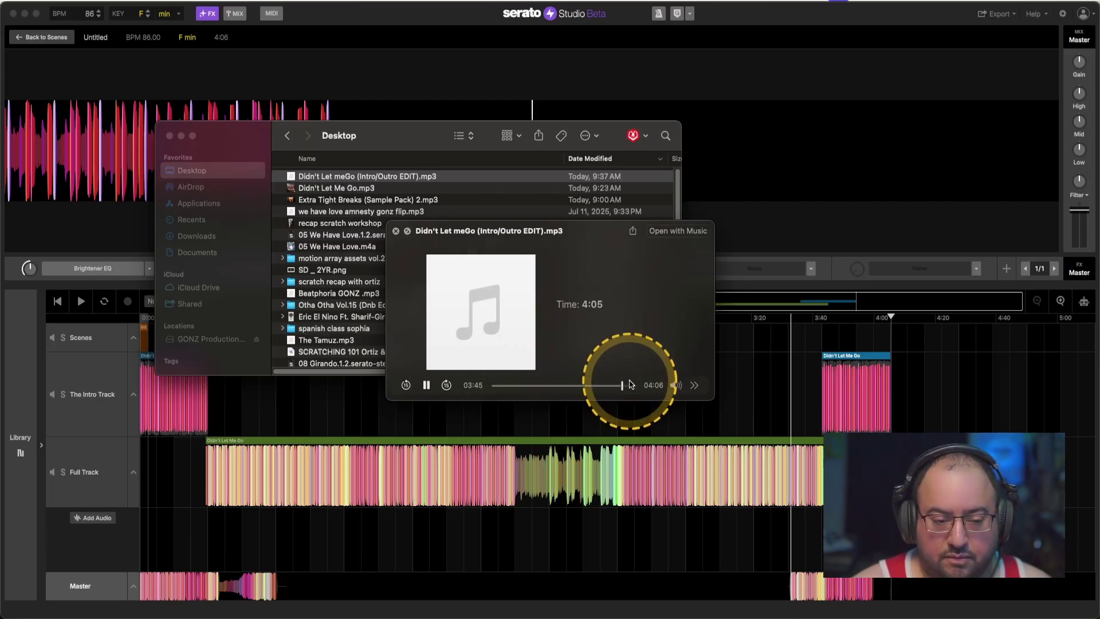
key("space")
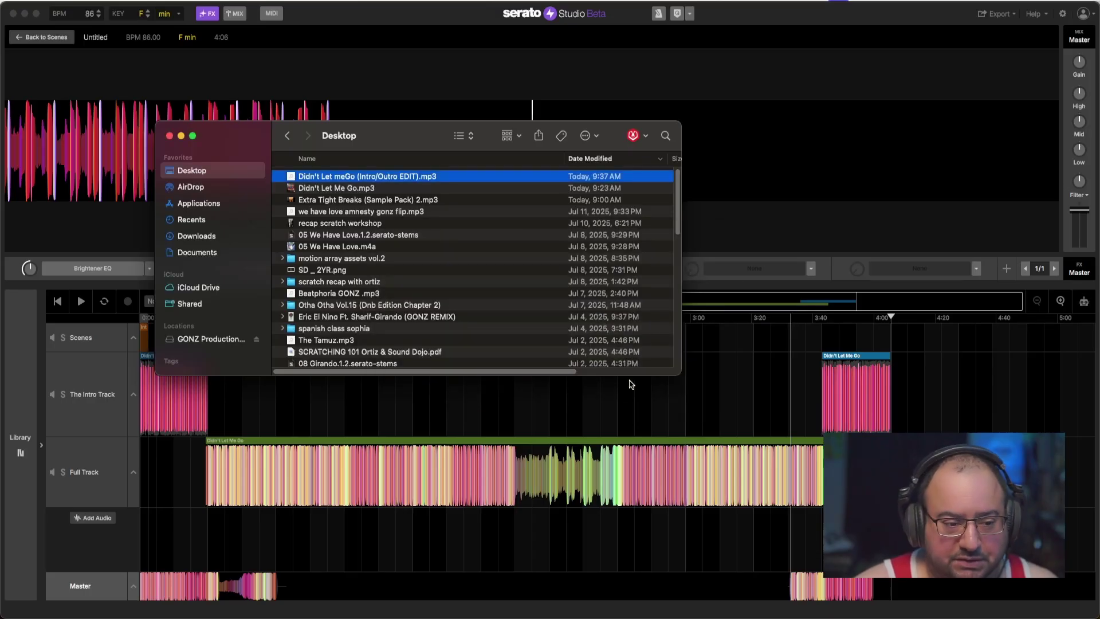